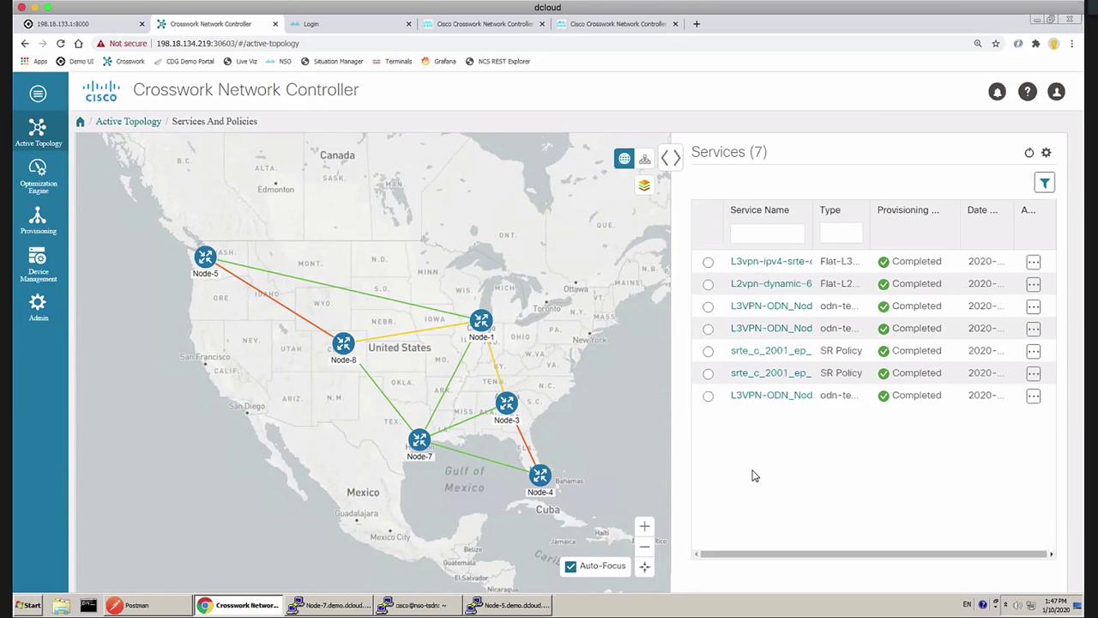
# Inspect the details of the link between Node-5 and Node-8 on the topology map, and close them
pyautogui.click(316, 44)
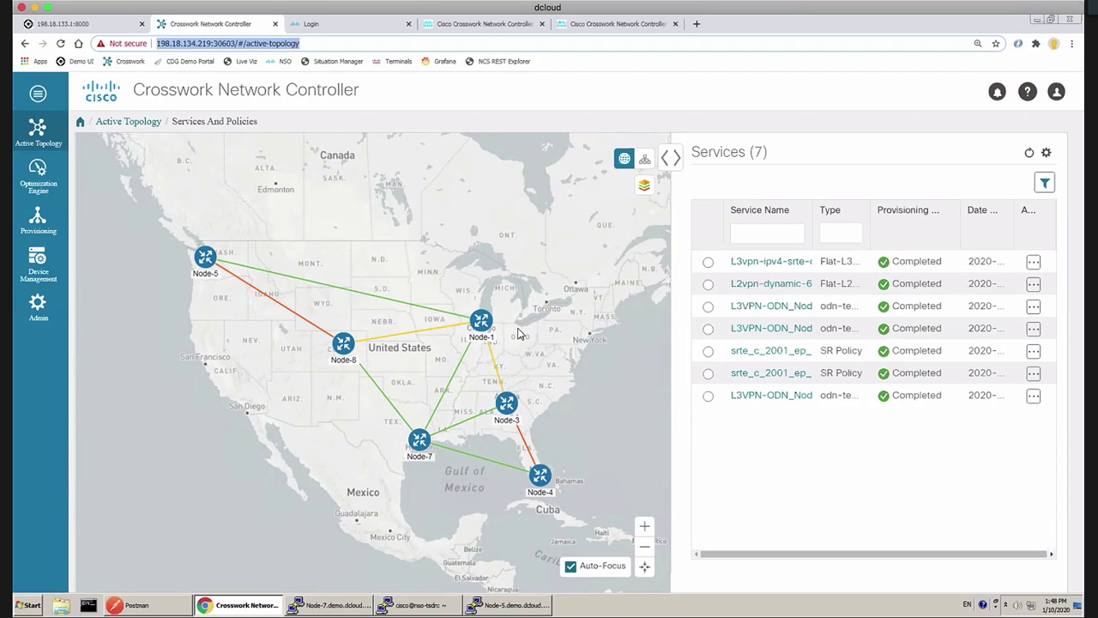
pyautogui.click(307, 324)
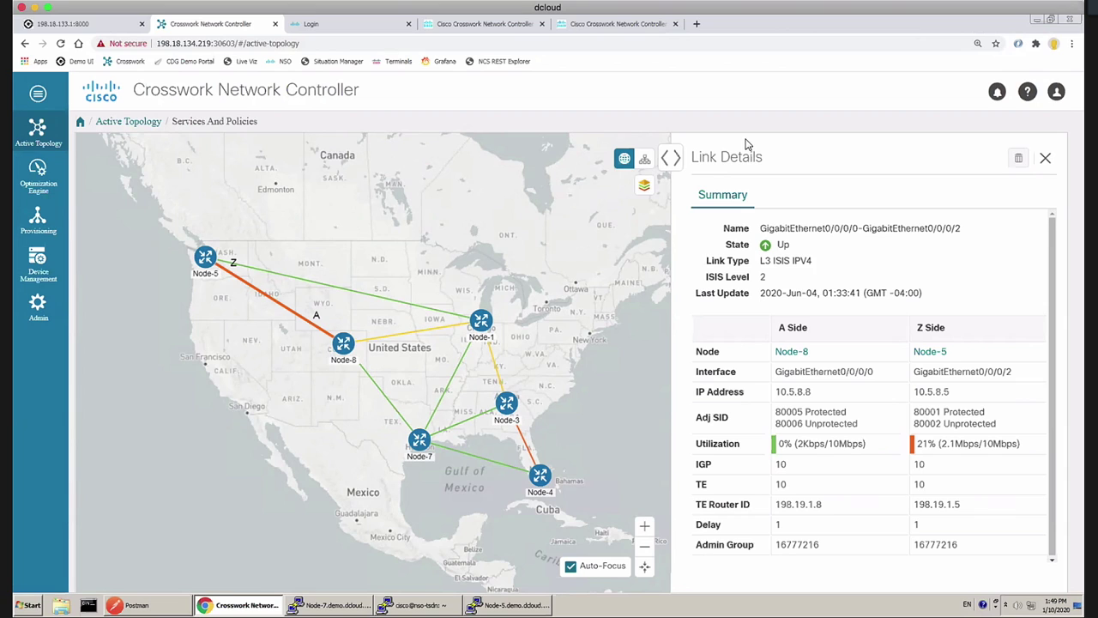
pyautogui.click(1046, 161)
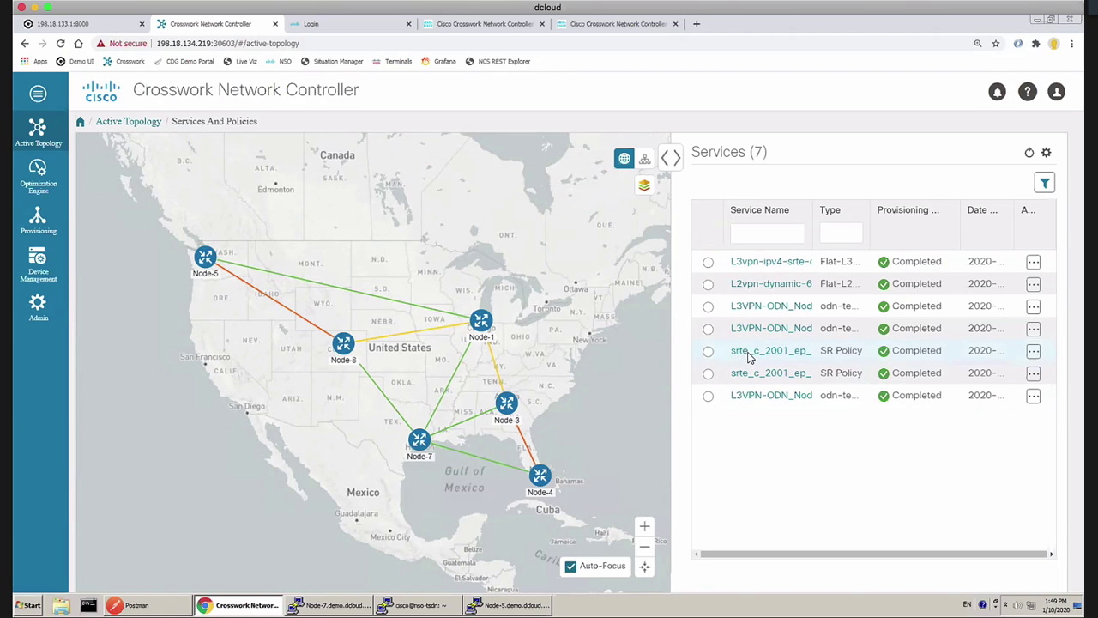
# Filter the services to the SR Policy type and examine the path metric type of srte_c_2001_ep_198.19.1.4
pyautogui.click(846, 237)
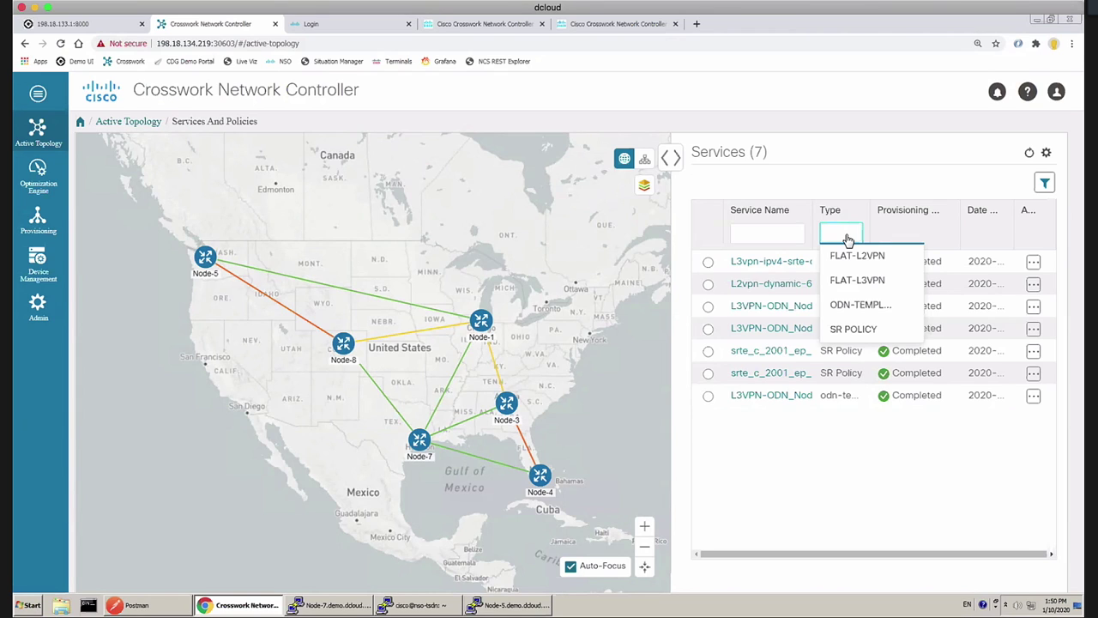
pyautogui.click(862, 330)
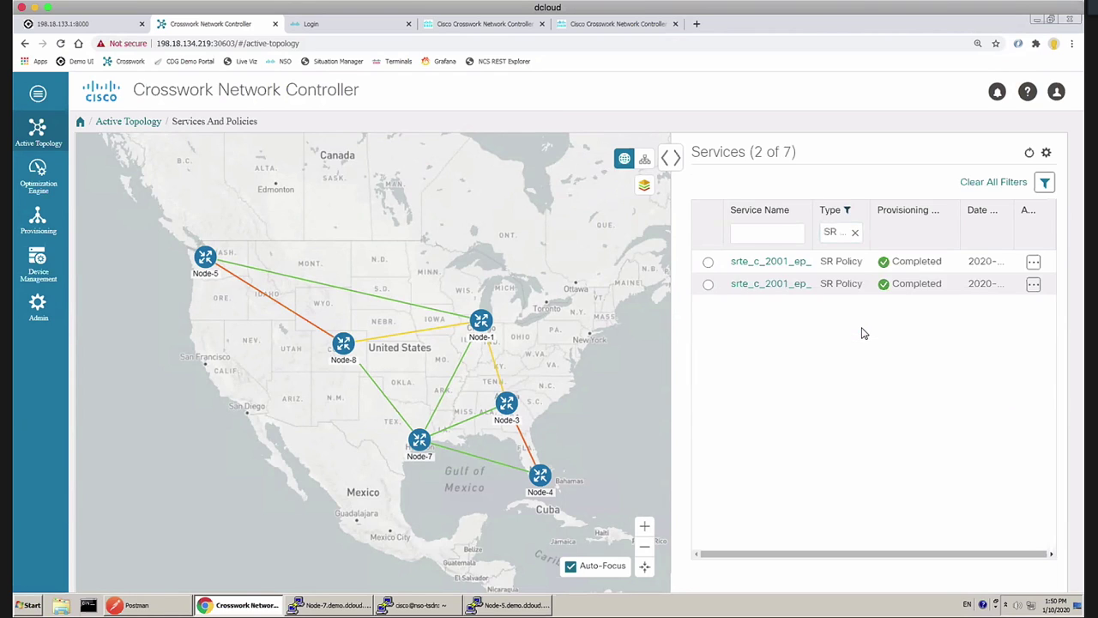
pyautogui.click(762, 261)
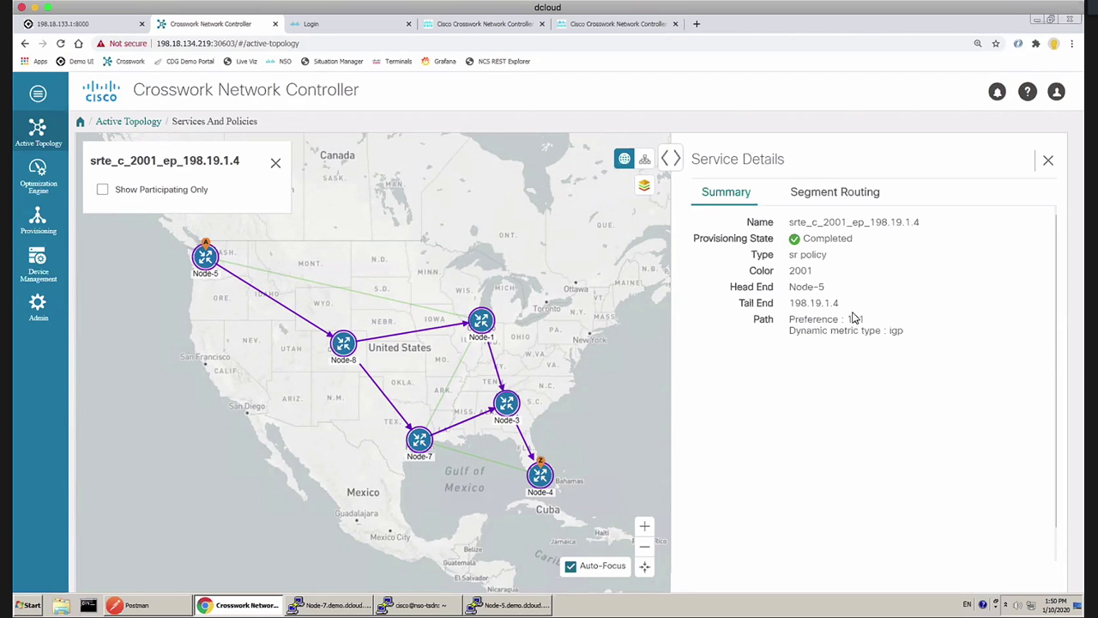
pyautogui.moveTo(885, 332); pyautogui.dragTo(906, 336)
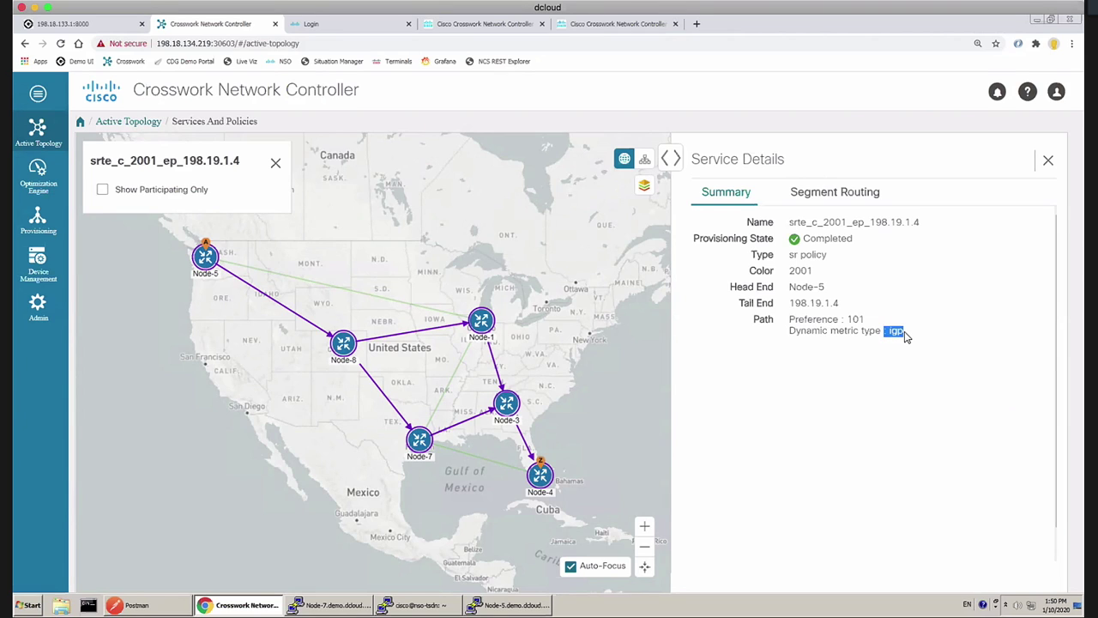
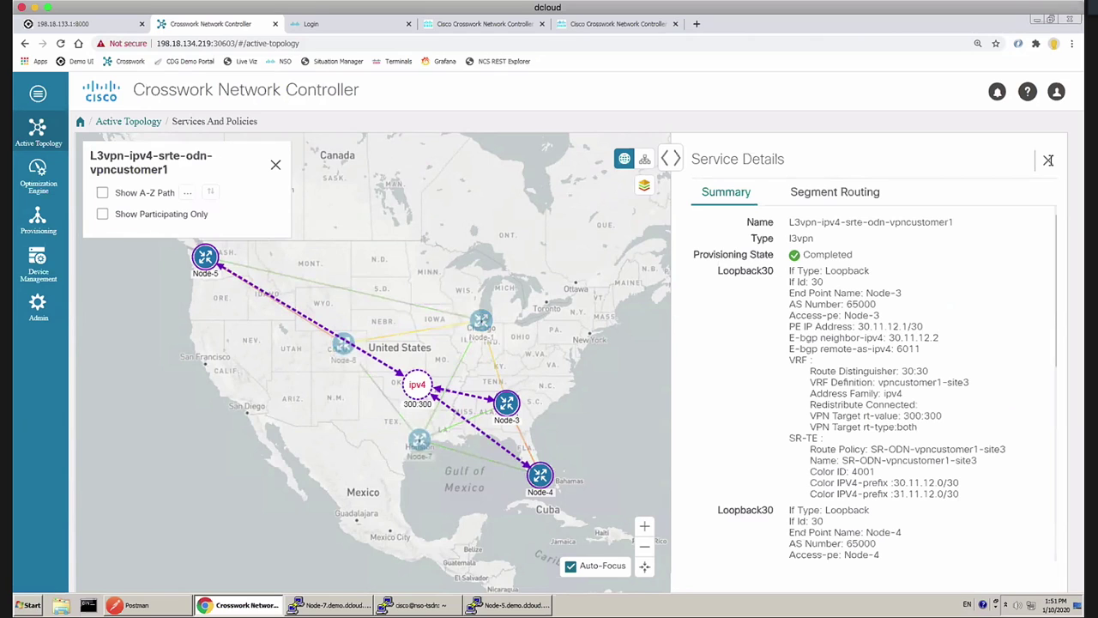
# Leave the L3VPN service details and examine the SR-TE preferred path of L2vpn-dynamic-601's remote site
pyautogui.click(1048, 161)
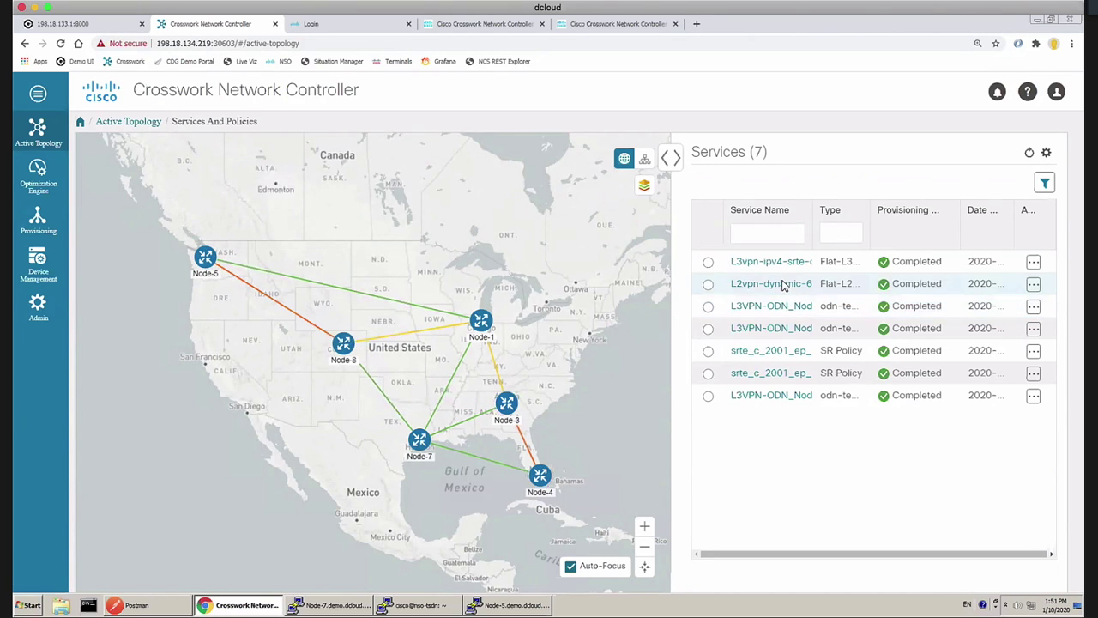
pyautogui.click(776, 283)
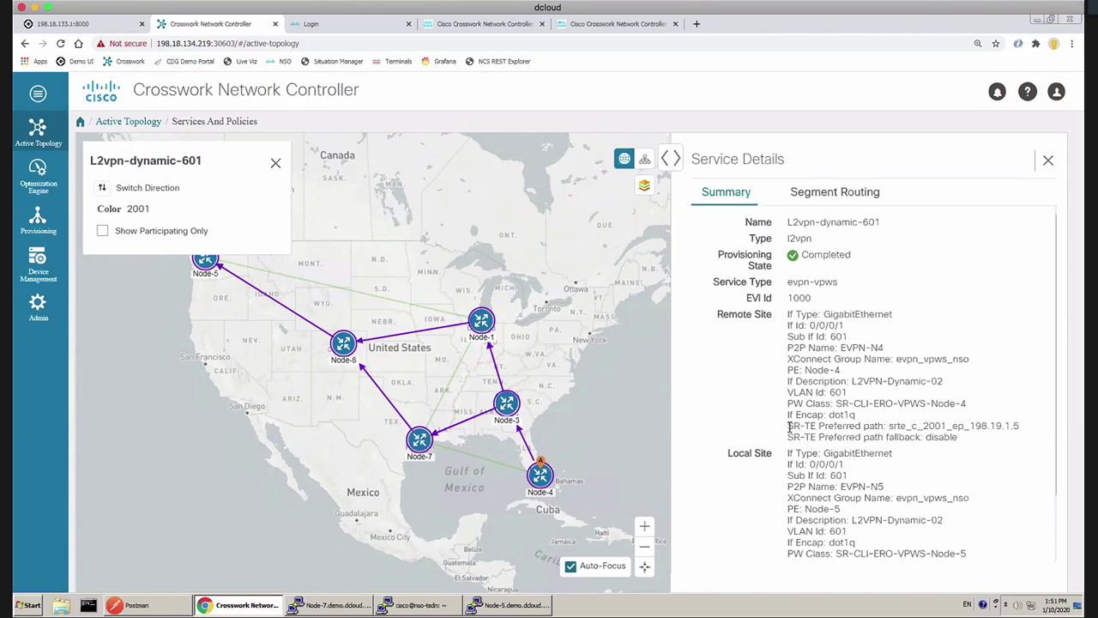
pyautogui.tripleClick(1019, 426)
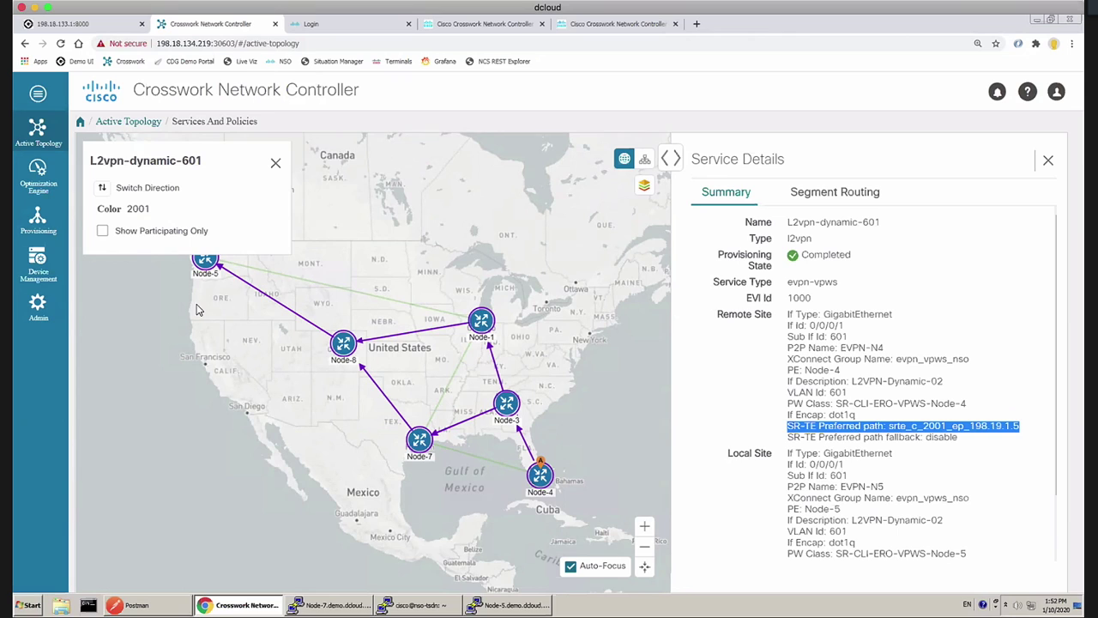
# Switch the displayed path direction of L2vpn-dynamic-601 to view both directions, and close the service details
pyautogui.click(102, 189)
pyautogui.click(102, 190)
pyautogui.click(104, 191)
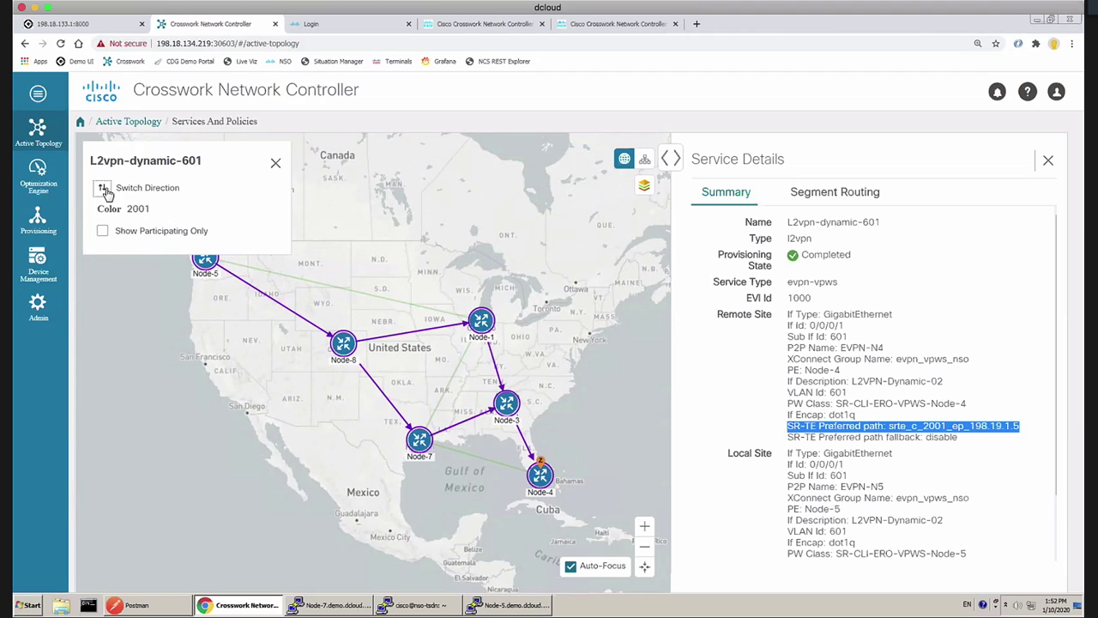
pyautogui.click(1047, 162)
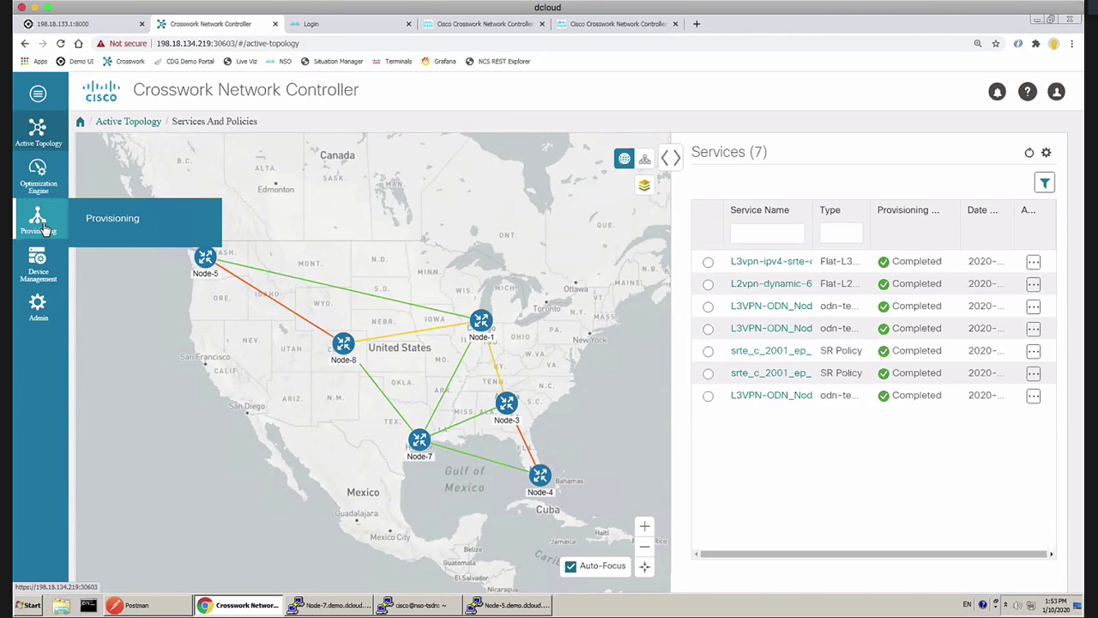
# Create a new SR-TE policy in Provisioning named srte_c_2003_ep_198.19.1.4
pyautogui.click(114, 224)
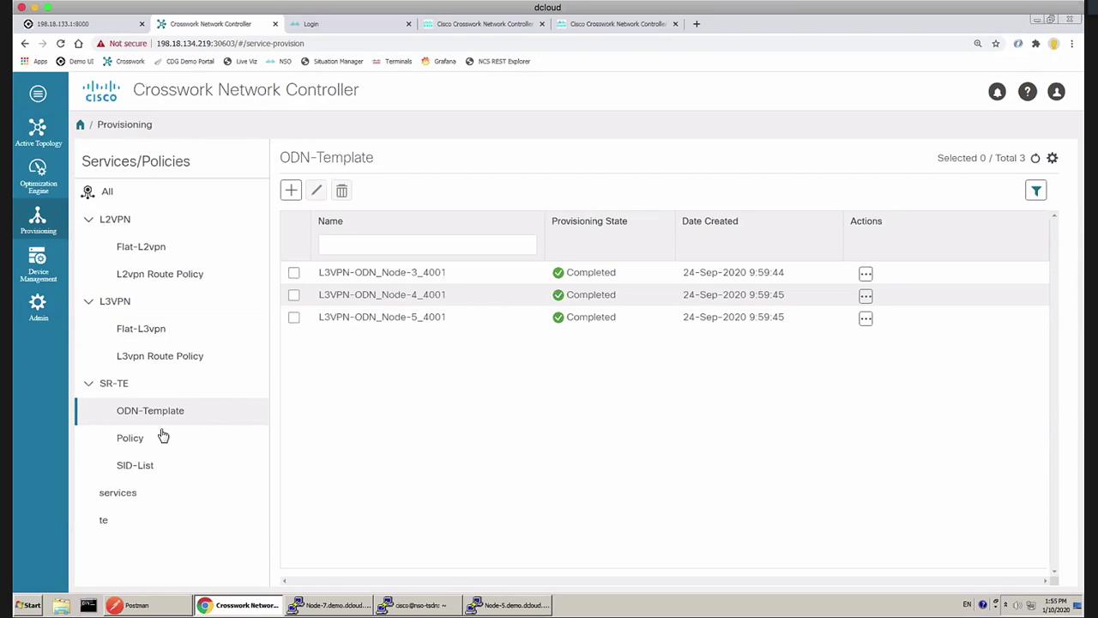
pyautogui.click(131, 439)
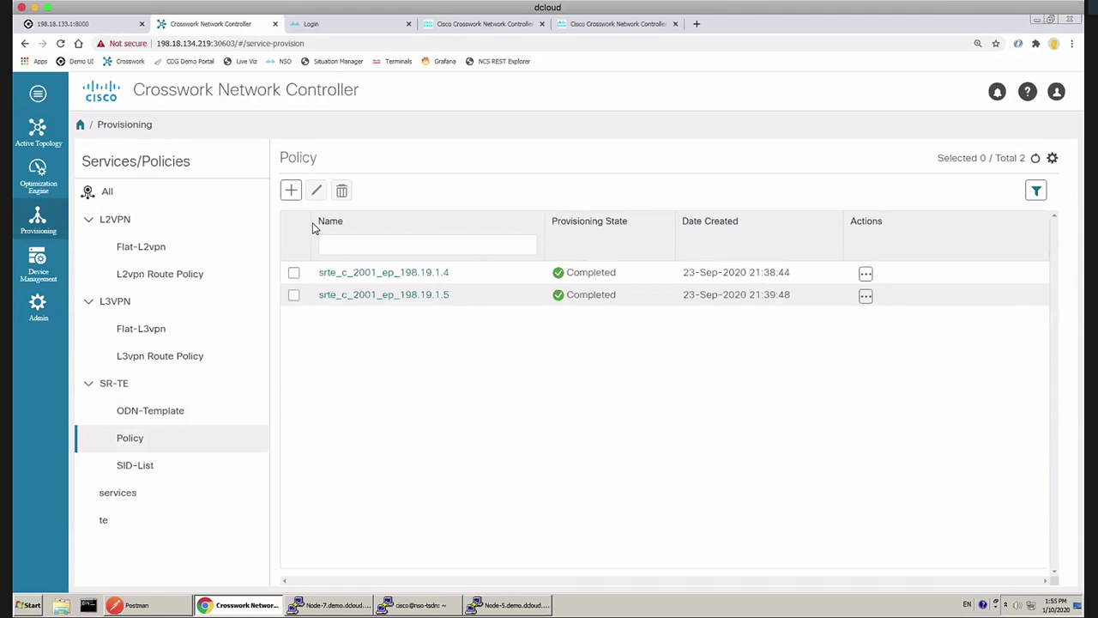
pyautogui.click(291, 192)
pyautogui.click(392, 337)
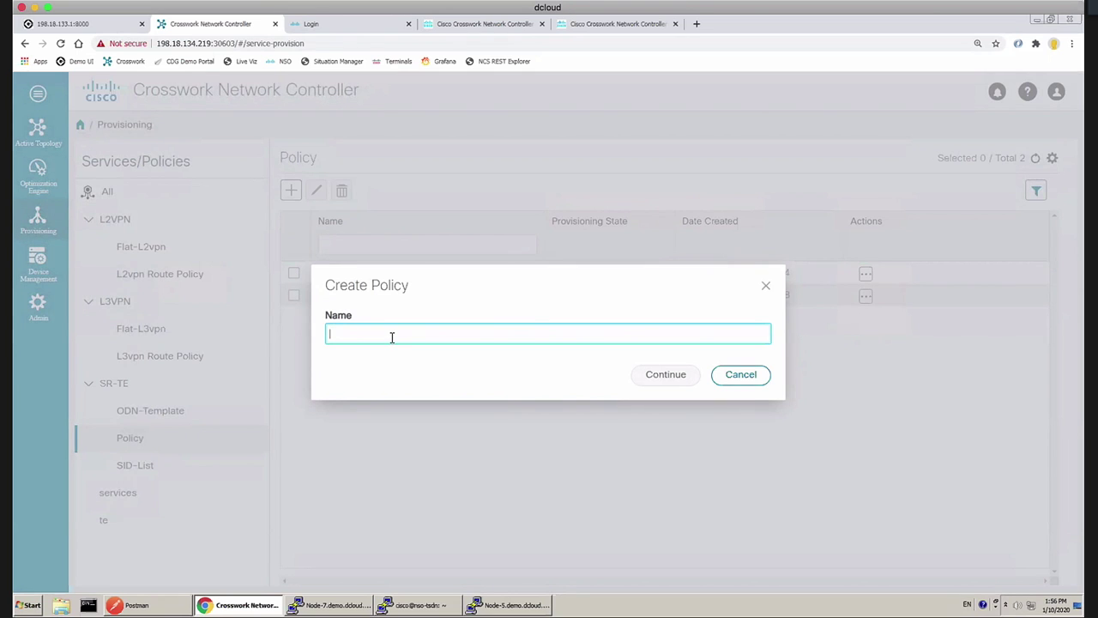
pyautogui.write('srte')
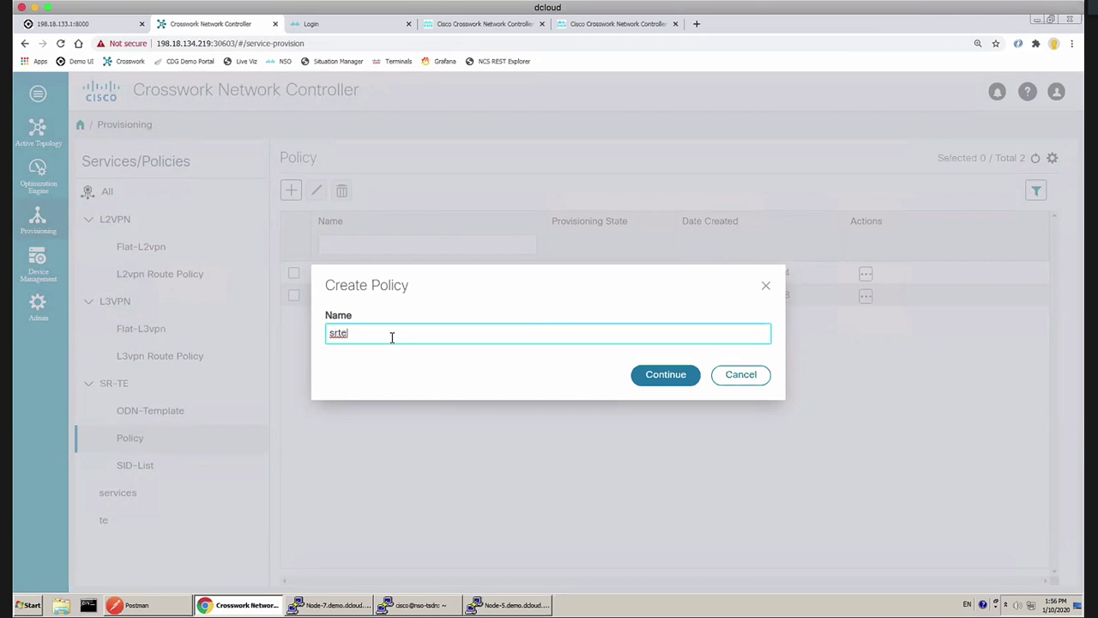
pyautogui.write('_c_2003_ep_198.19.1.5')
pyautogui.press('BackSpace')
pyautogui.write('4')
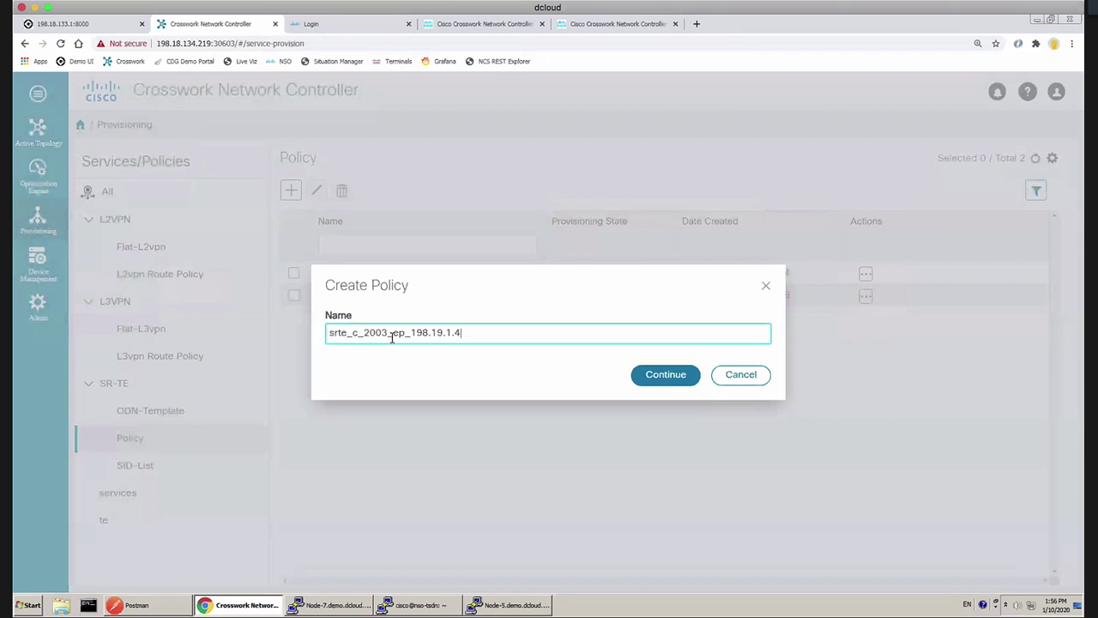
pyautogui.click(662, 376)
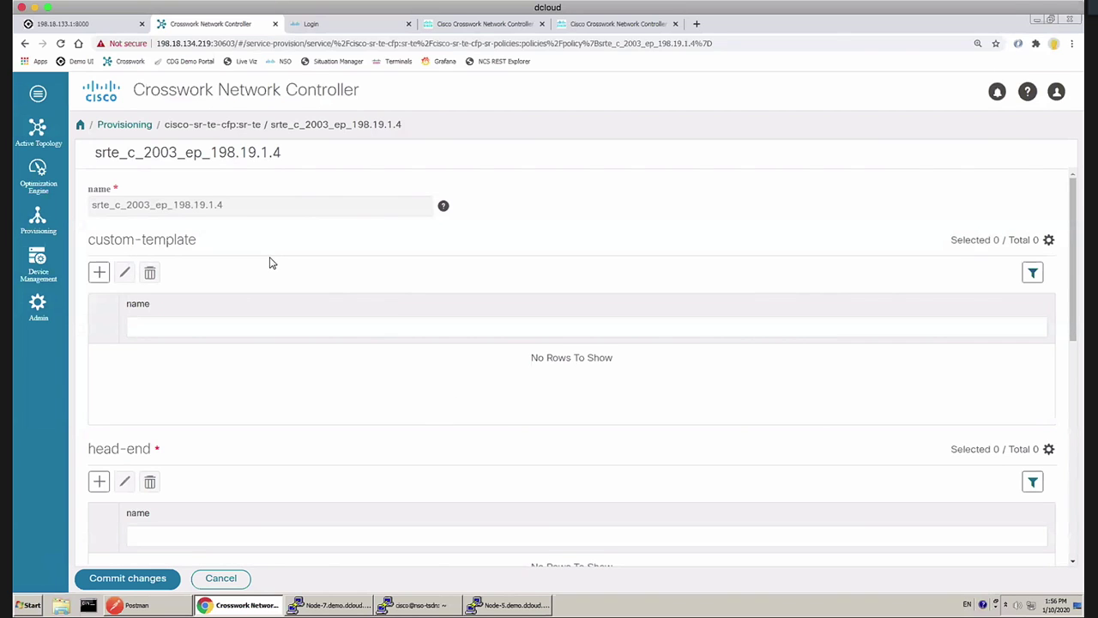
# Add Node-5 as the head-end of the new policy
pyautogui.scroll(-1, 103, 470)
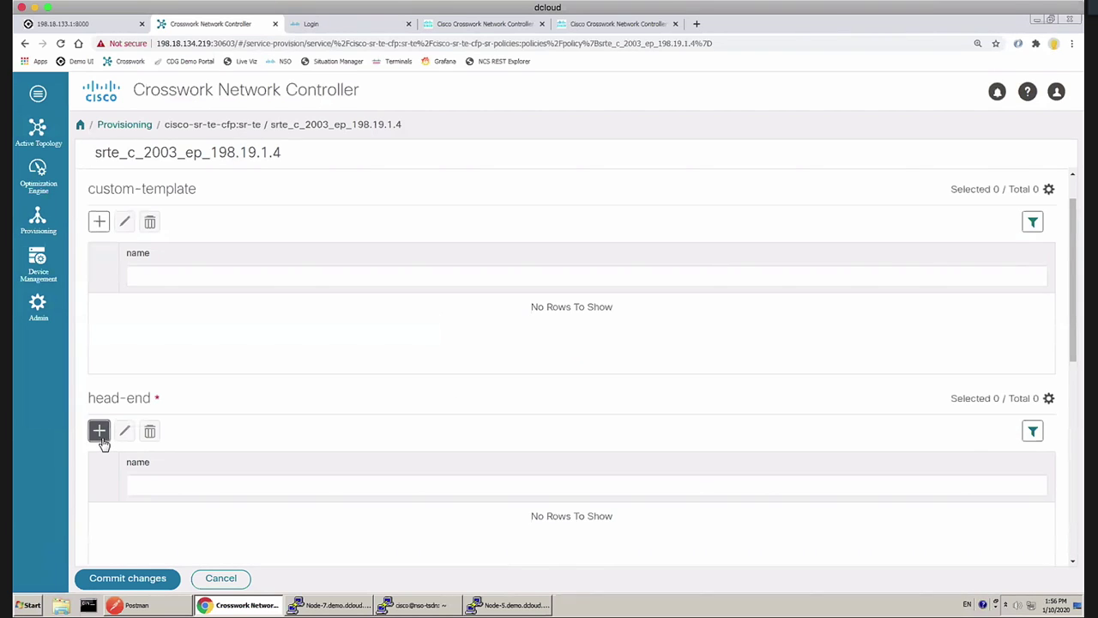
pyautogui.click(99, 432)
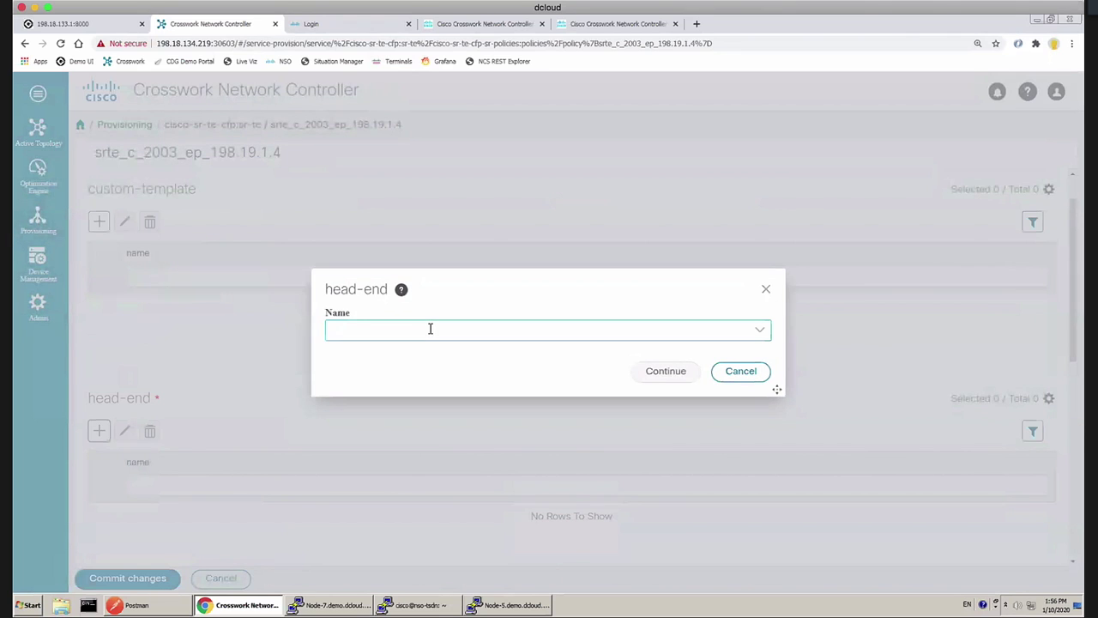
pyautogui.click(430, 329)
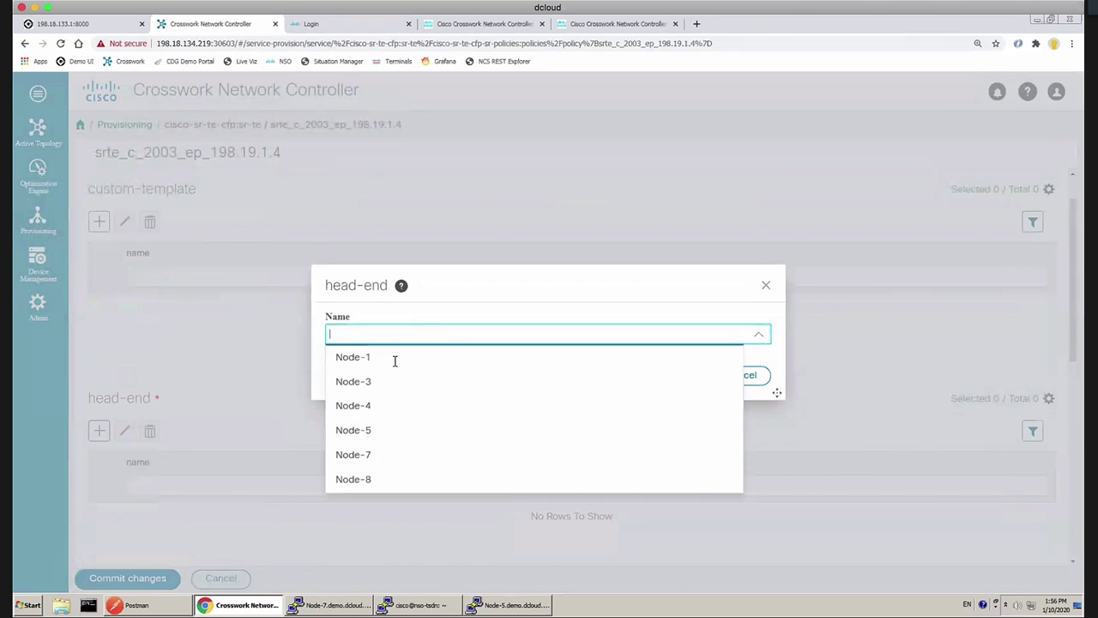
pyautogui.click(372, 431)
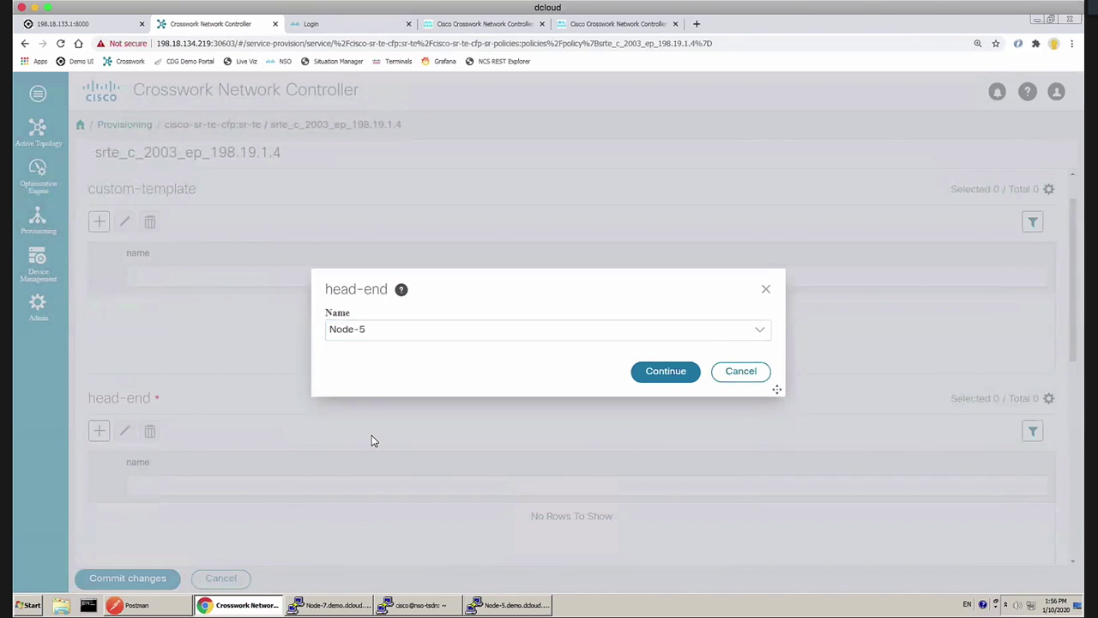
pyautogui.click(666, 371)
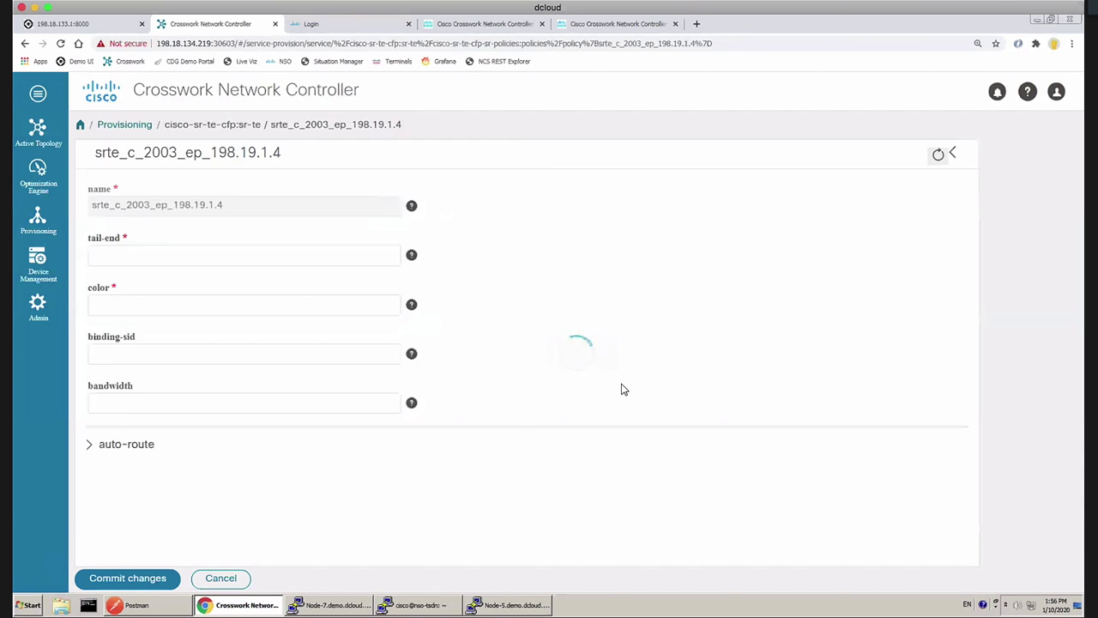
# Set the policy's tail-end to 198.19.1.4 and its color to 2003
pyautogui.scroll(-2, 483, 410)
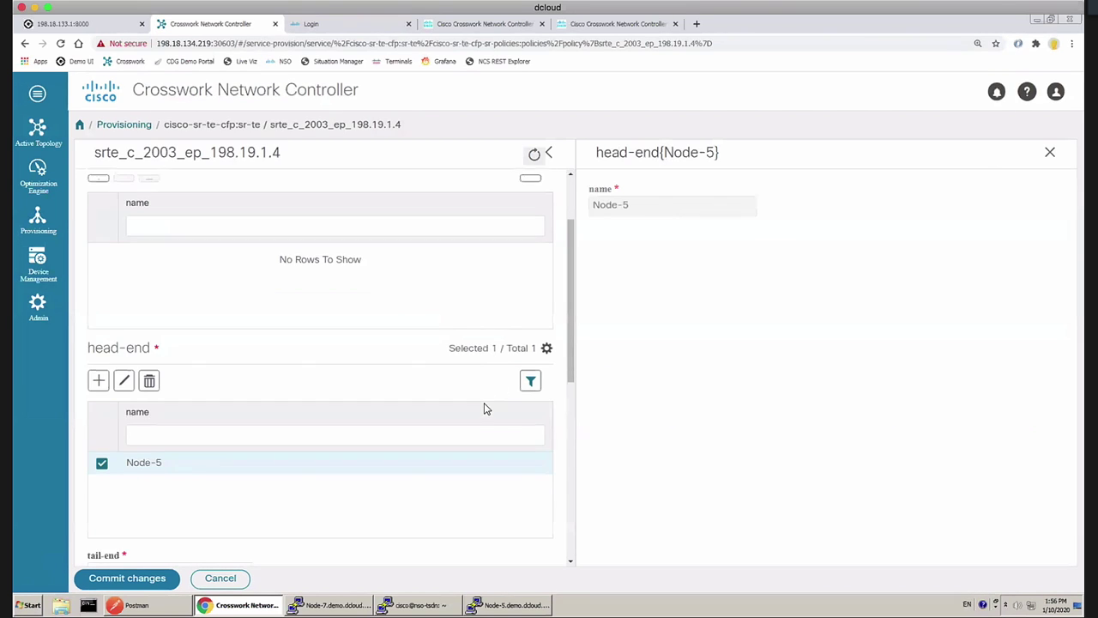
pyautogui.click(220, 484)
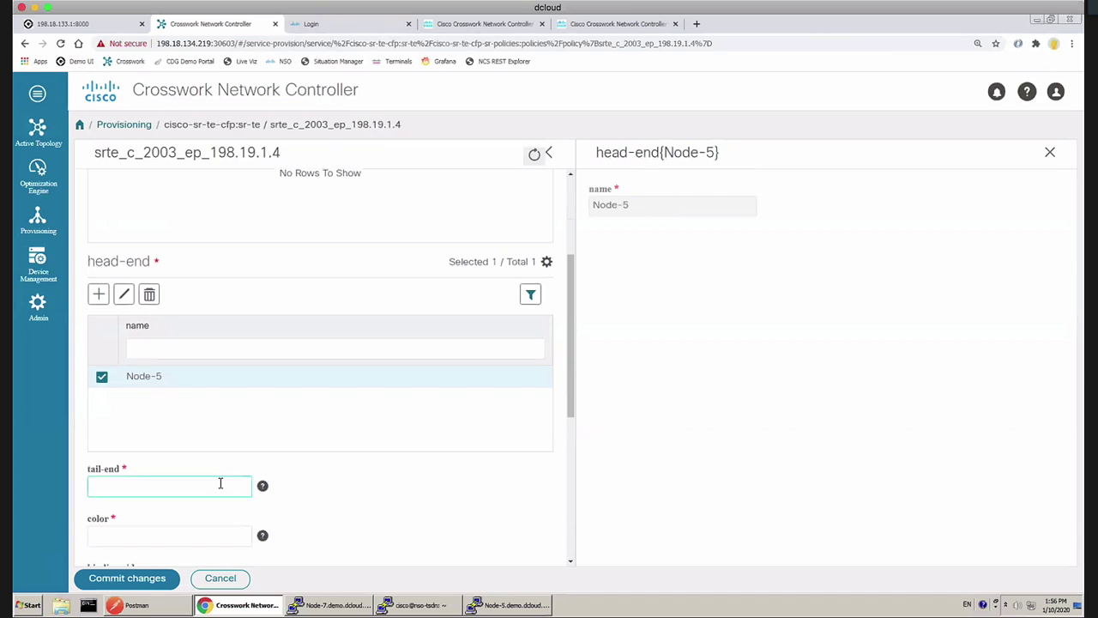
pyautogui.write('198.19.1.4')
pyautogui.scroll(-1, 283, 459)
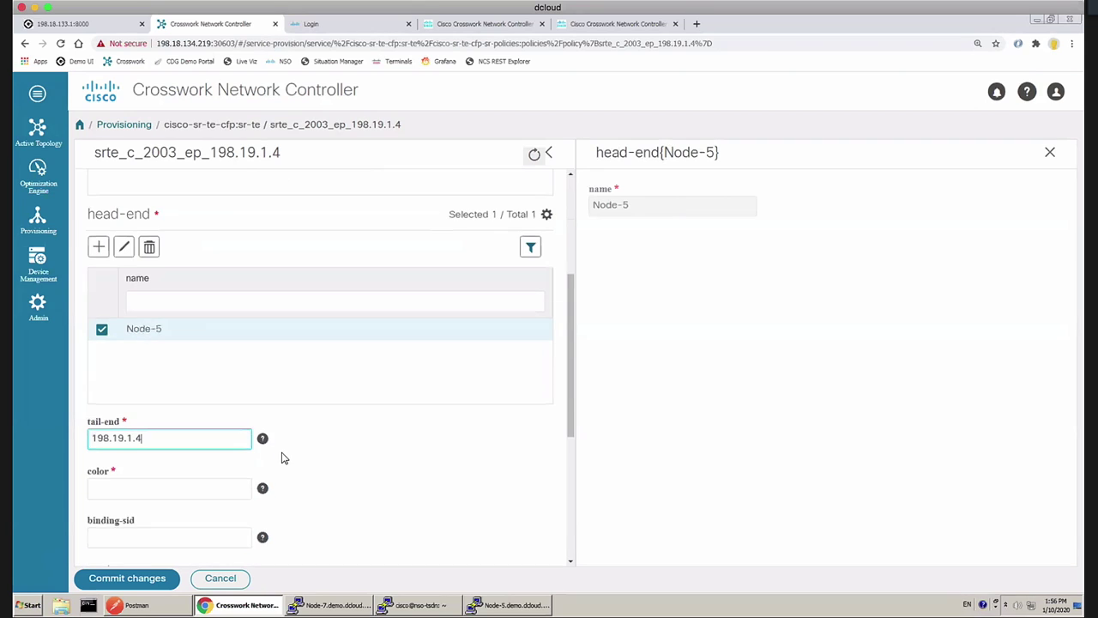
pyautogui.click(194, 492)
pyautogui.press('Tab')
pyautogui.scroll(-1, 339, 482)
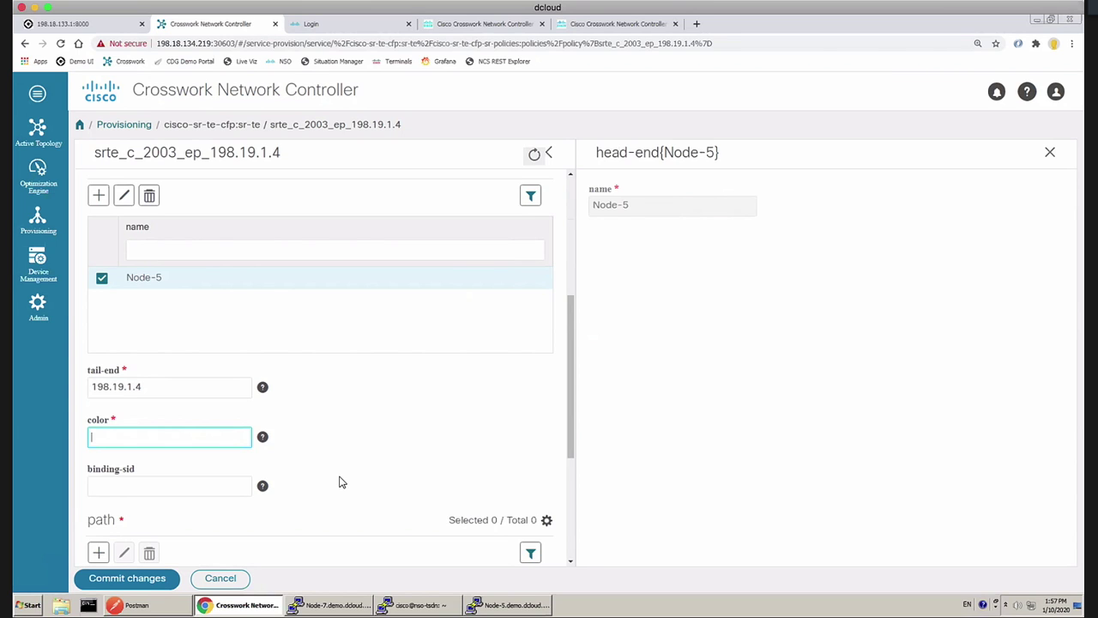
pyautogui.write('2003')
# Add a path with preference 101 to the policy
pyautogui.scroll(-2, 336, 422)
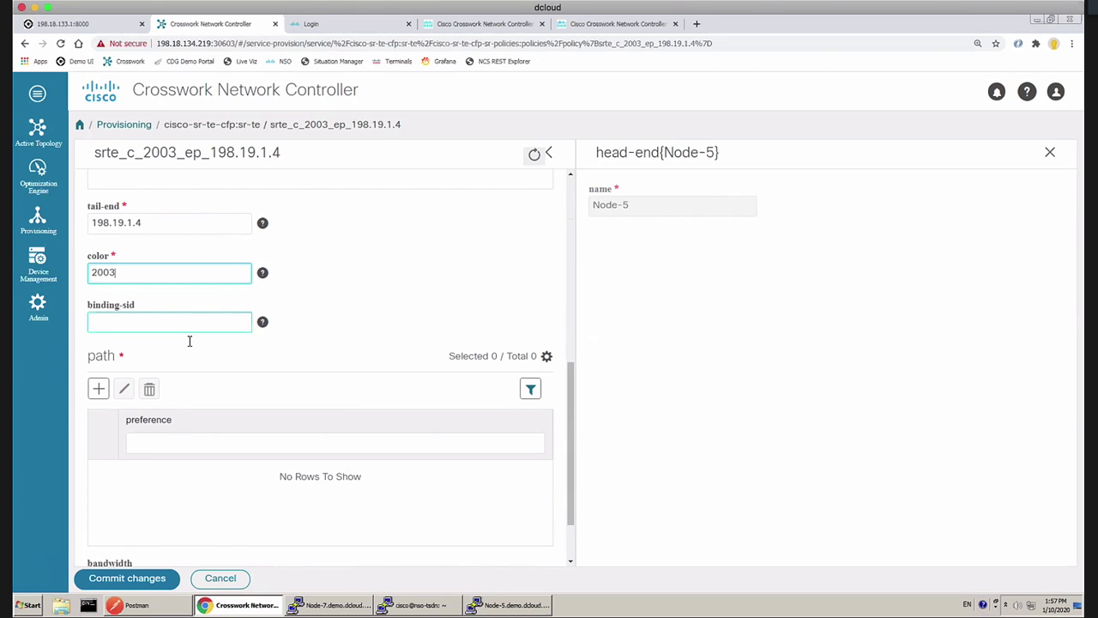
pyautogui.scroll(-1, 190, 356)
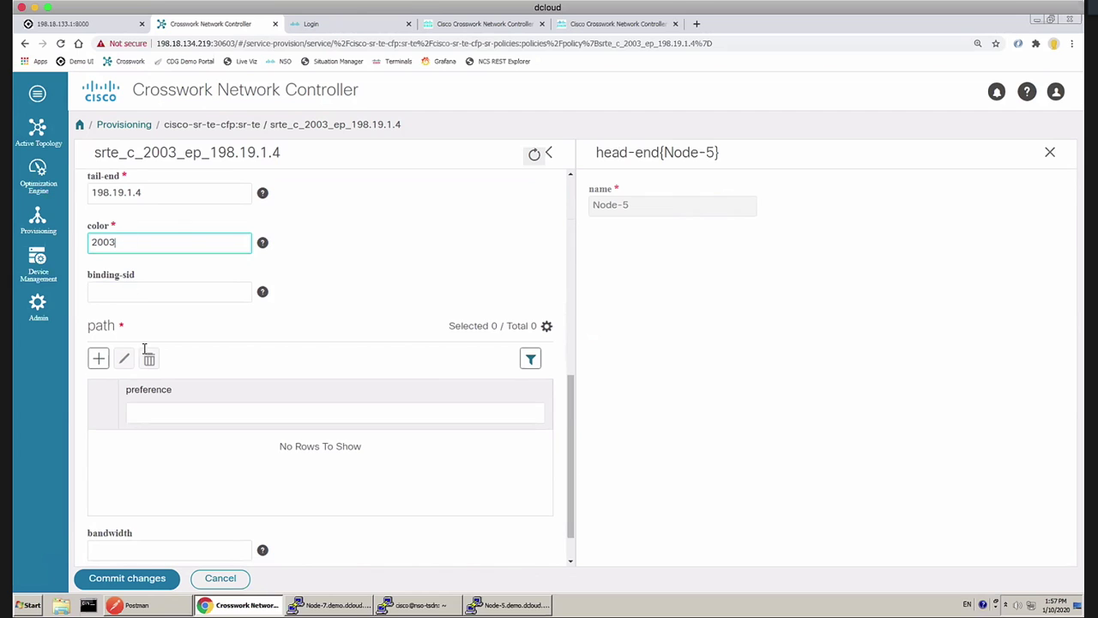
pyautogui.click(98, 362)
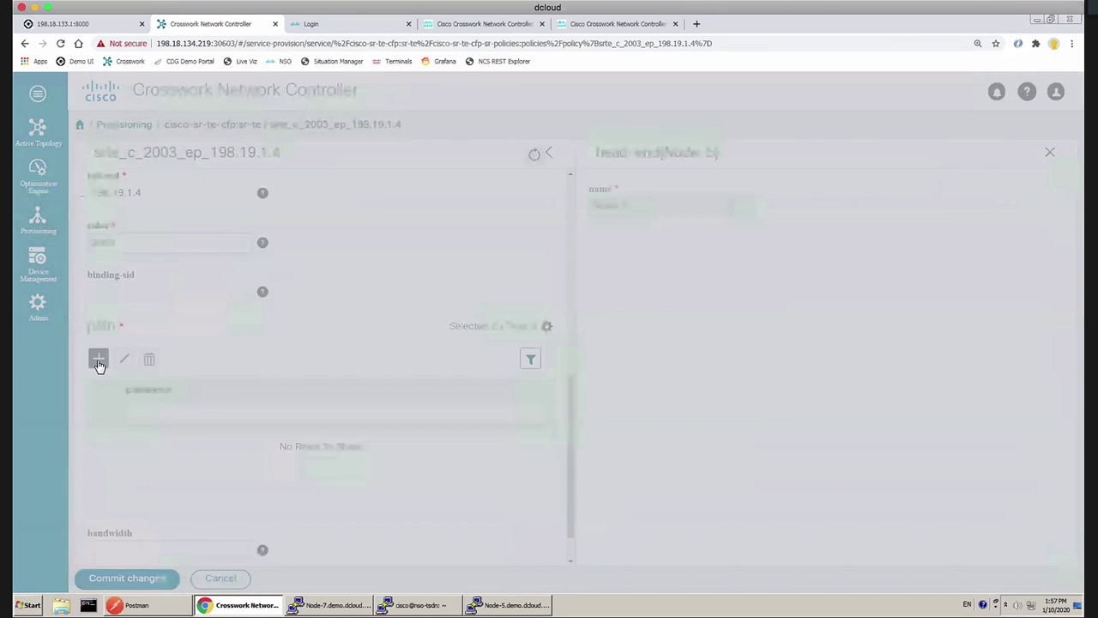
pyautogui.click(350, 332)
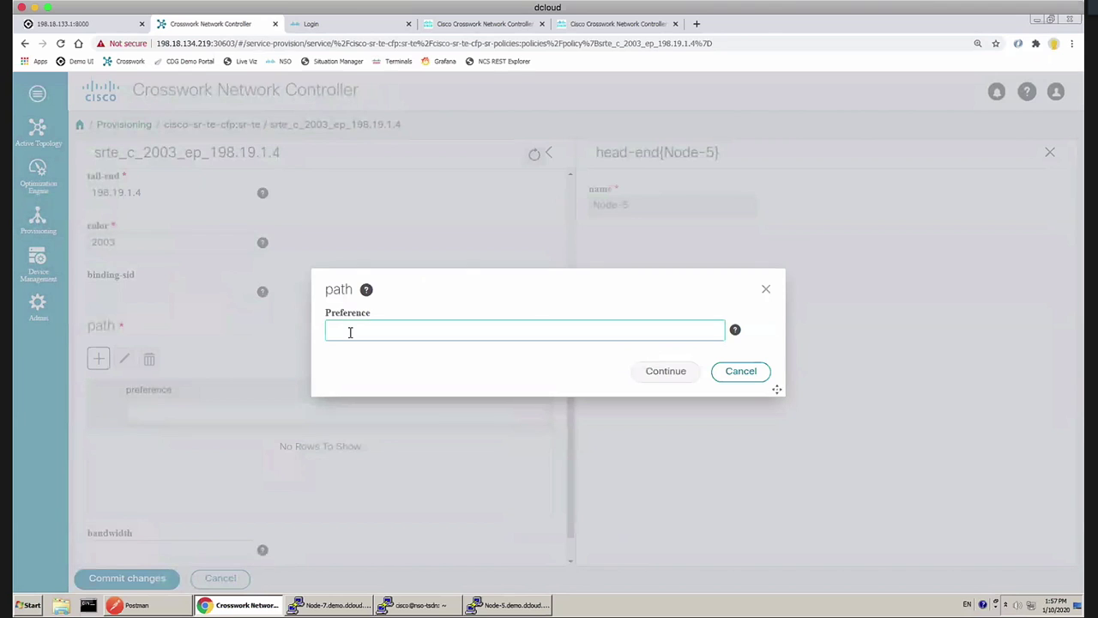
pyautogui.write('100')
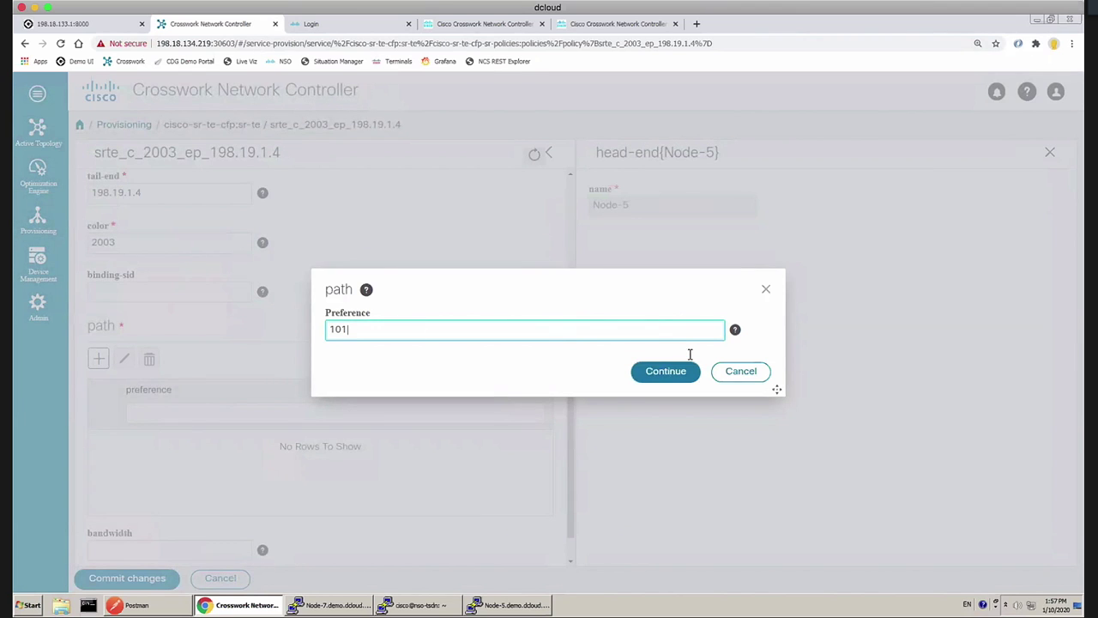
pyautogui.click(666, 374)
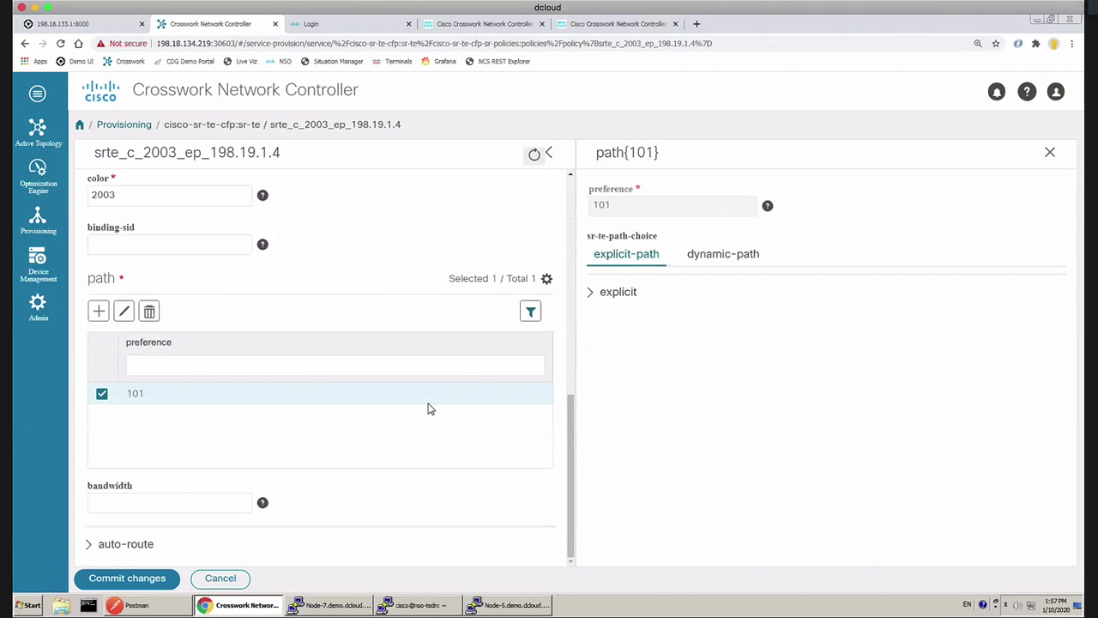
# Enable a dynamic path for preference 101 with the latency metric type and PCE turned on
pyautogui.moveTo(429, 408); pyautogui.dragTo(431, 412)
pyautogui.click(718, 257)
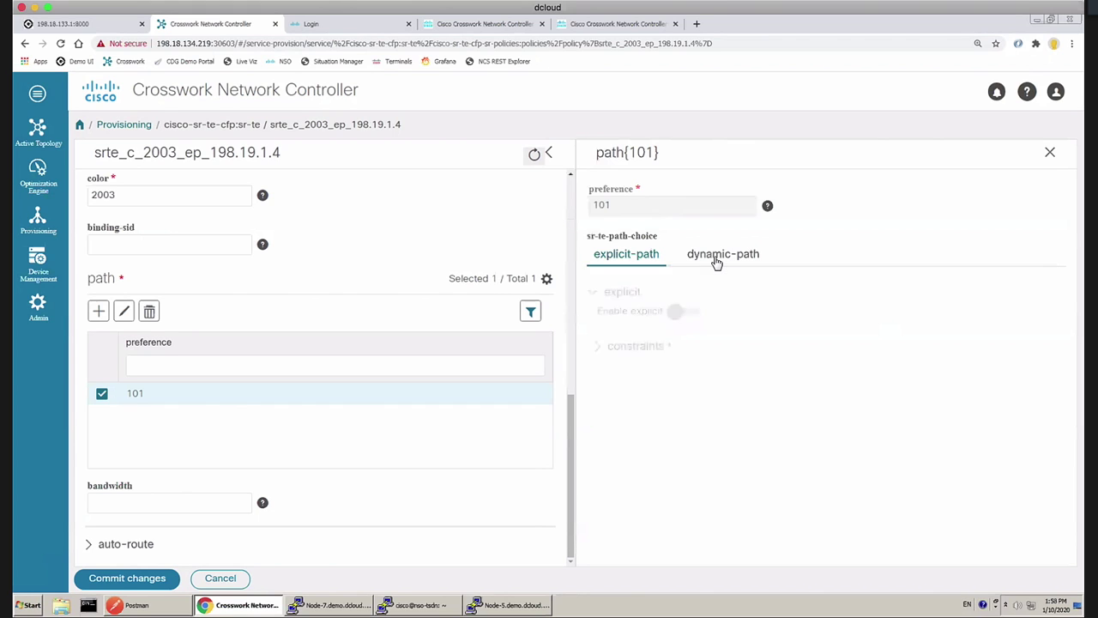
pyautogui.click(716, 259)
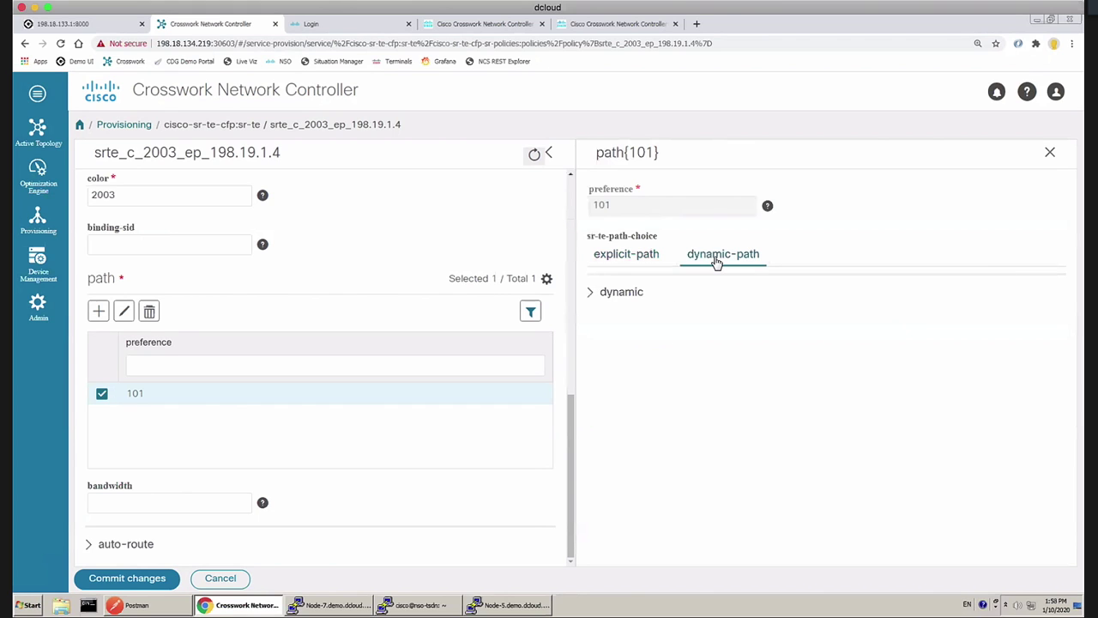
pyautogui.click(592, 294)
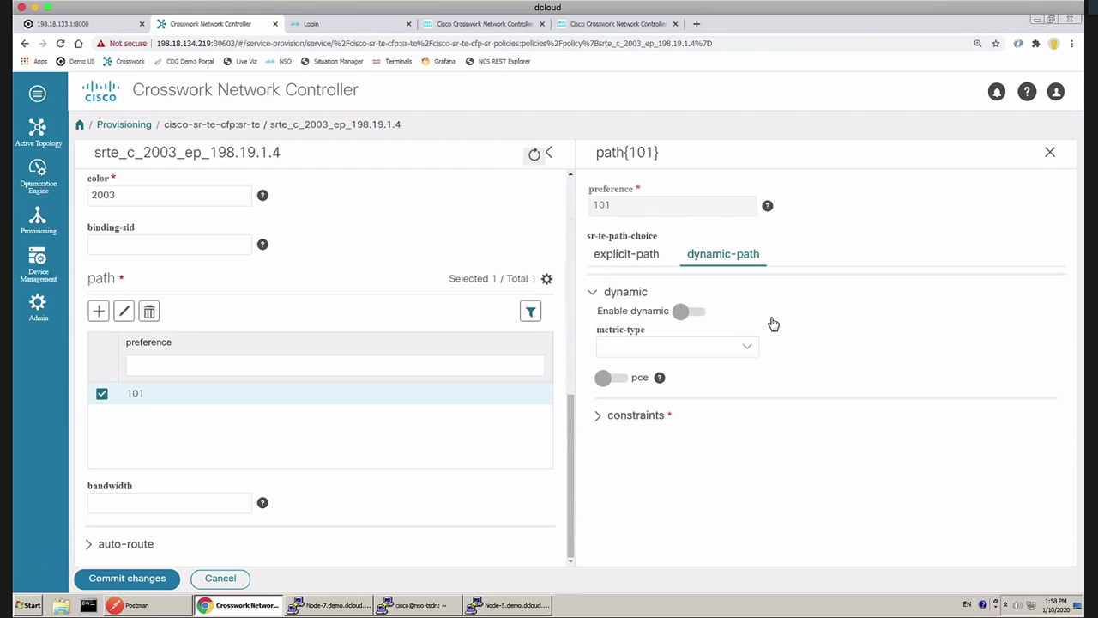
pyautogui.click(747, 348)
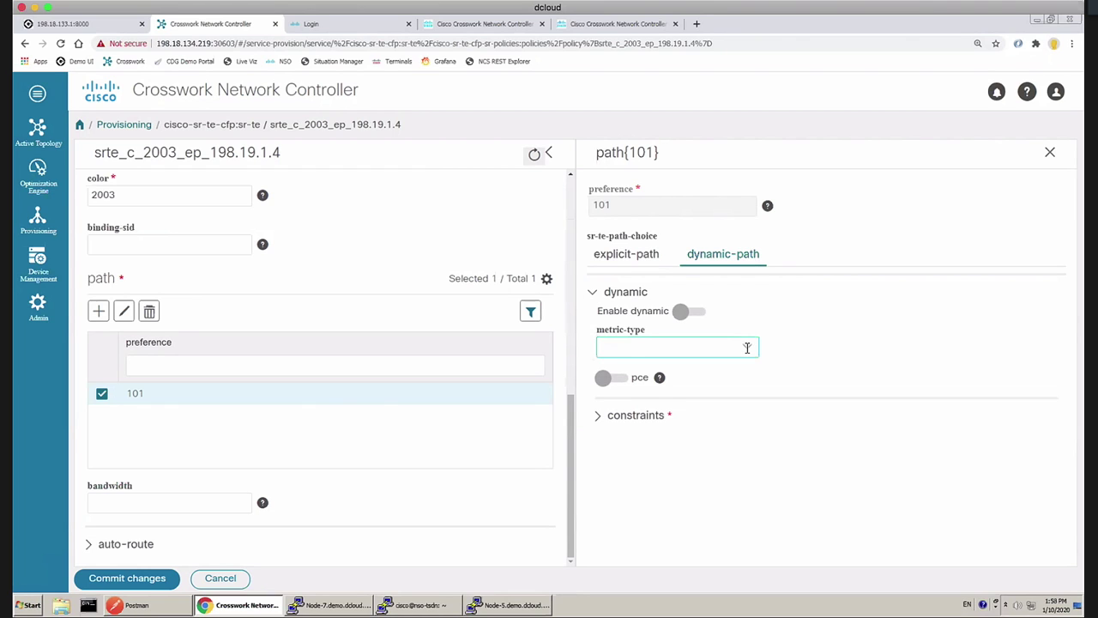
pyautogui.click(747, 348)
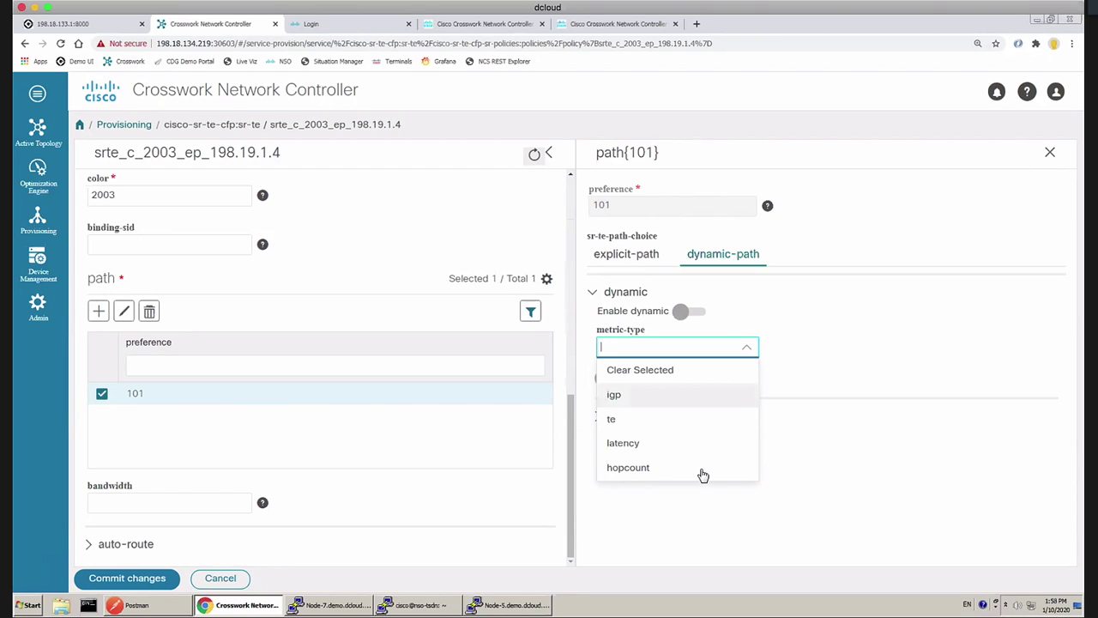
pyautogui.click(649, 445)
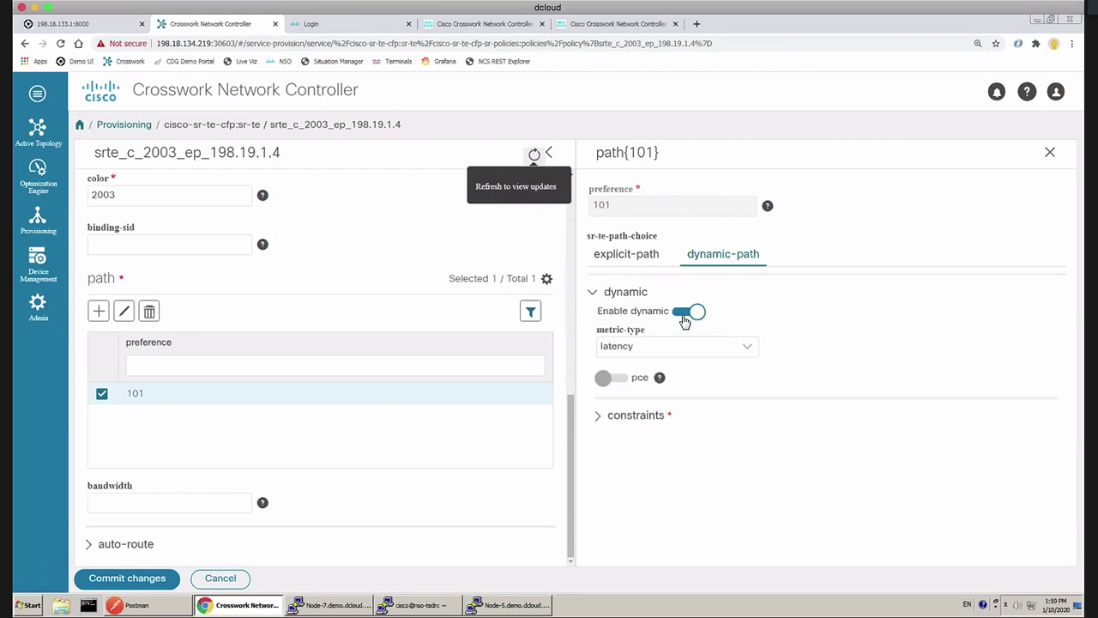
pyautogui.click(626, 383)
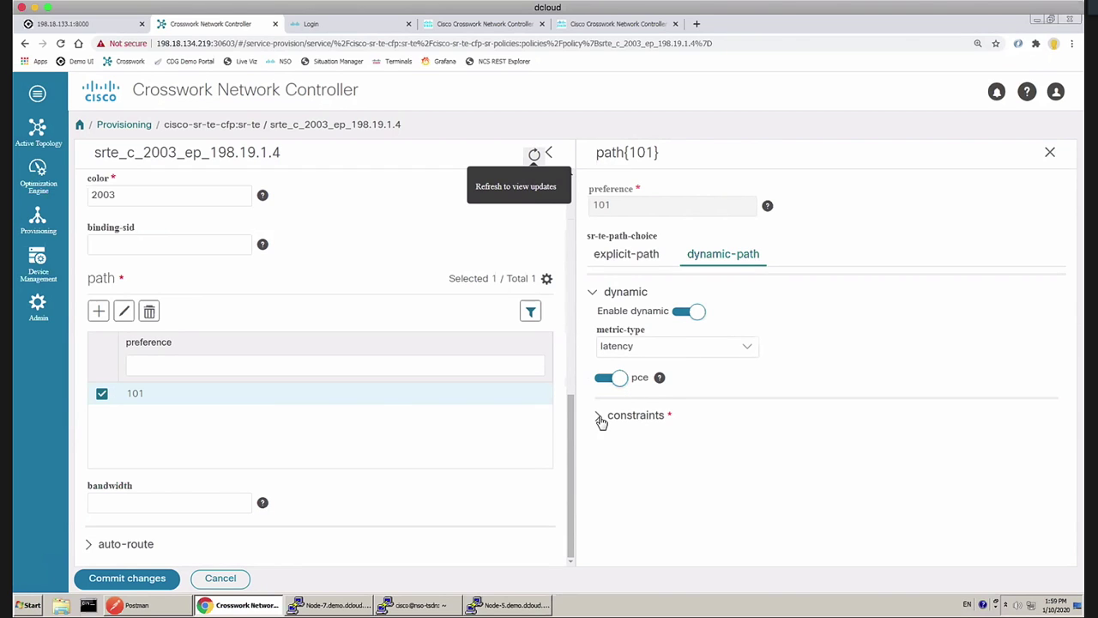
# Review the path's constraints, the policy's bandwidth field and the type choices offered for a disjoint path
pyautogui.click(601, 419)
pyautogui.scroll(-1, 743, 429)
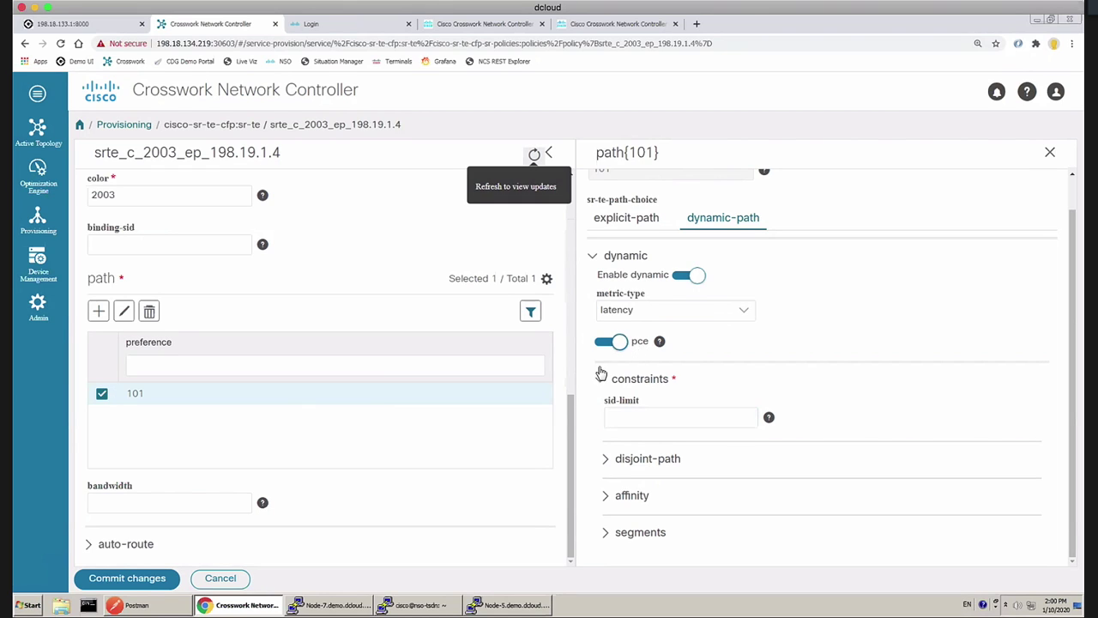
pyautogui.click(130, 504)
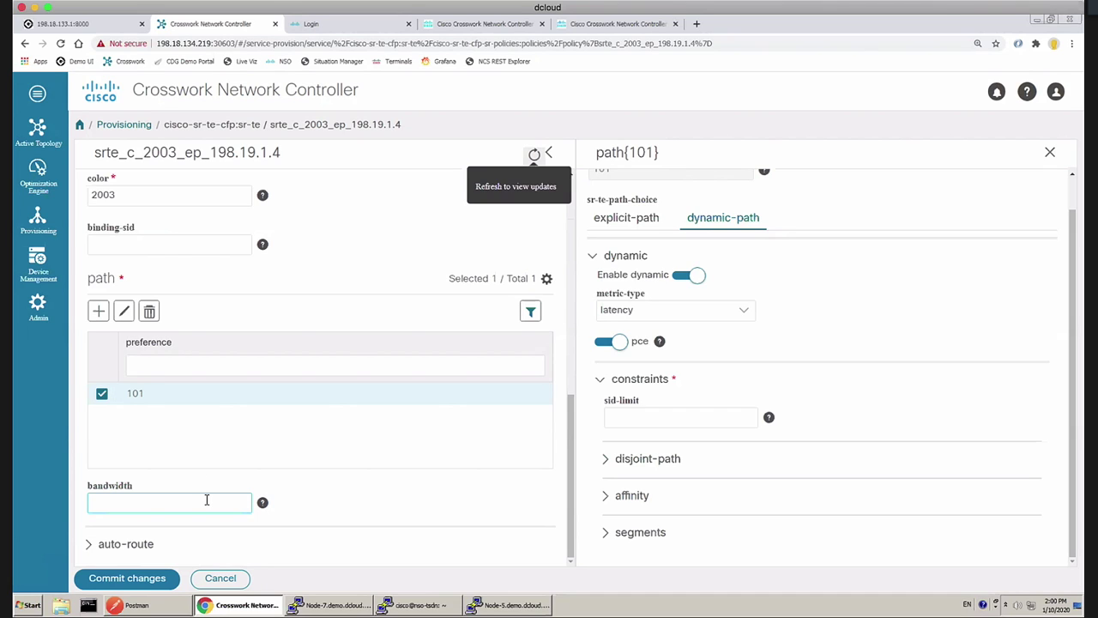
pyautogui.click(479, 477)
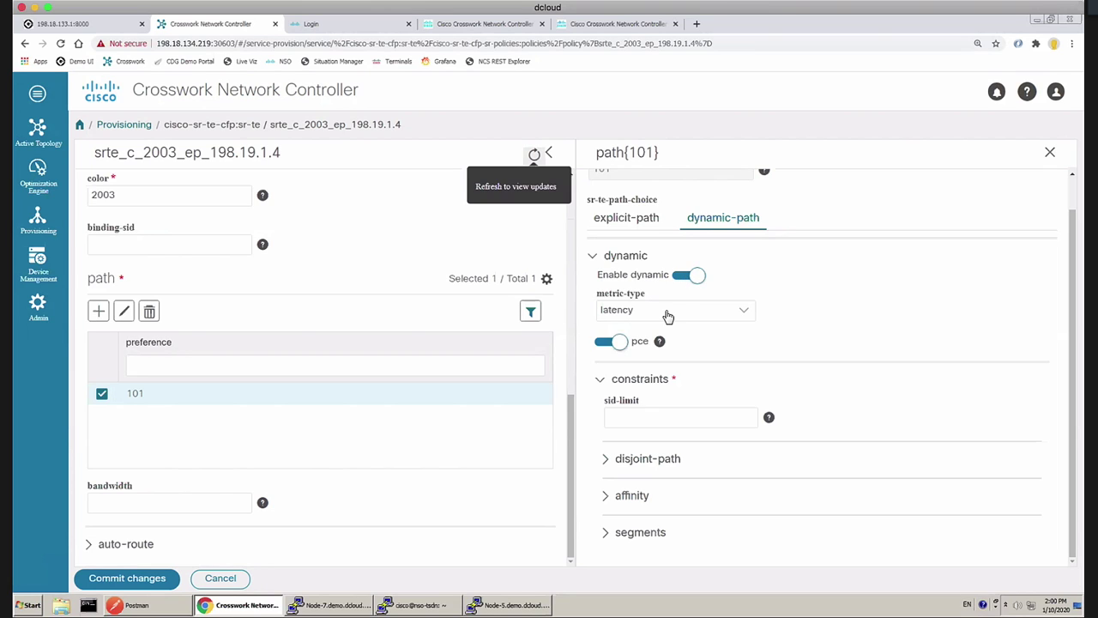
pyautogui.click(609, 461)
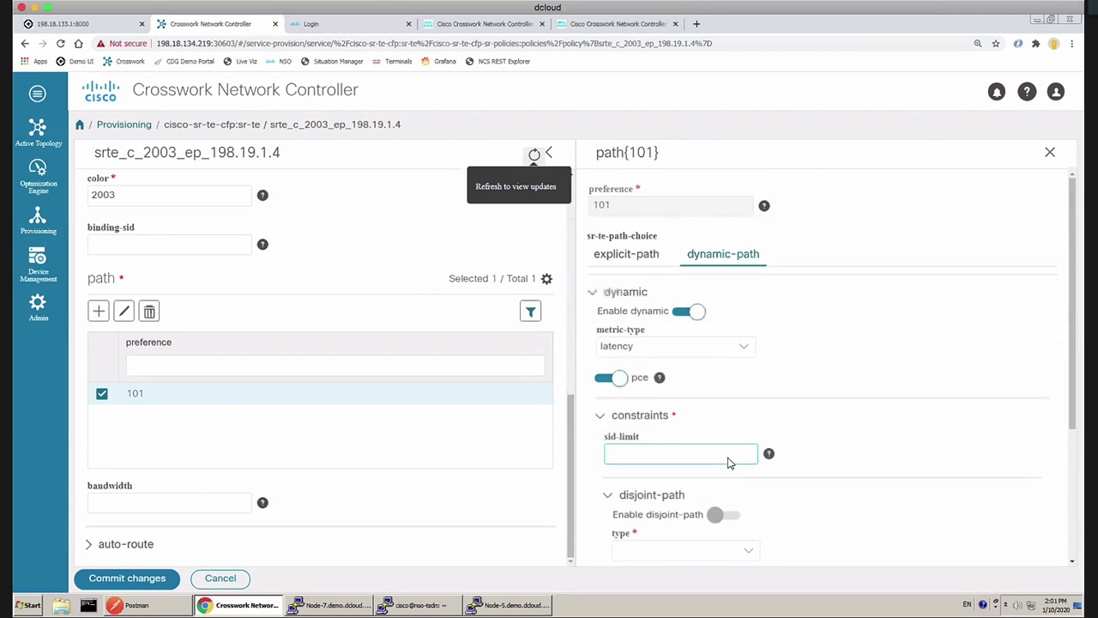
pyautogui.scroll(-3, 732, 463)
pyautogui.scroll(-2, 751, 433)
pyautogui.press('Tab')
pyautogui.click(748, 351)
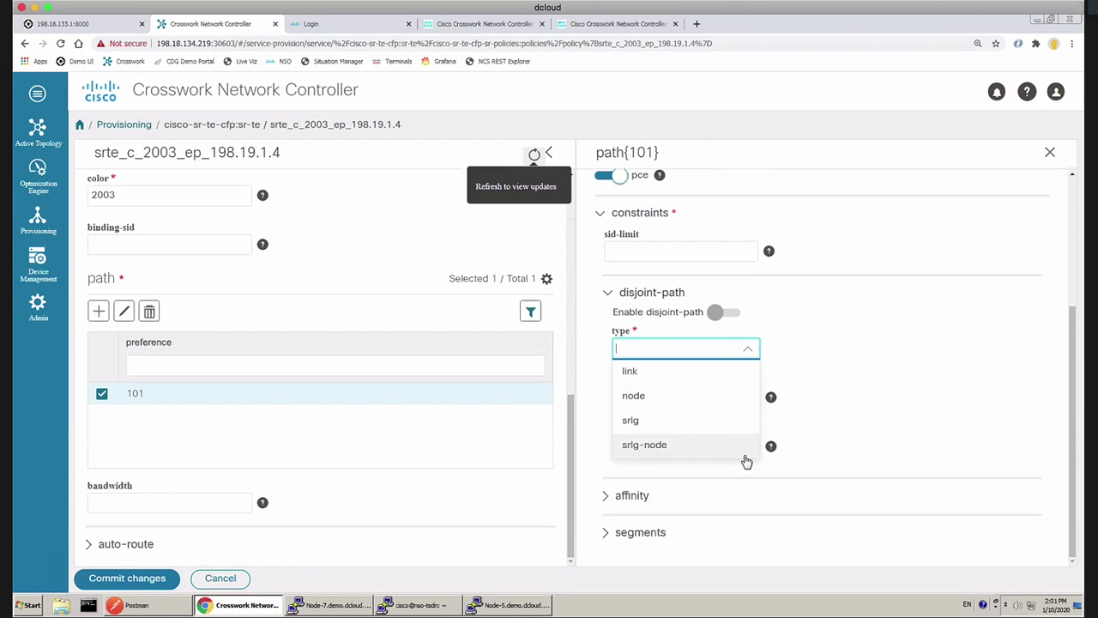
# Inspect the action choices for a new affinity rule in the path's constraints, and cancel without adding a rule
pyautogui.click(608, 500)
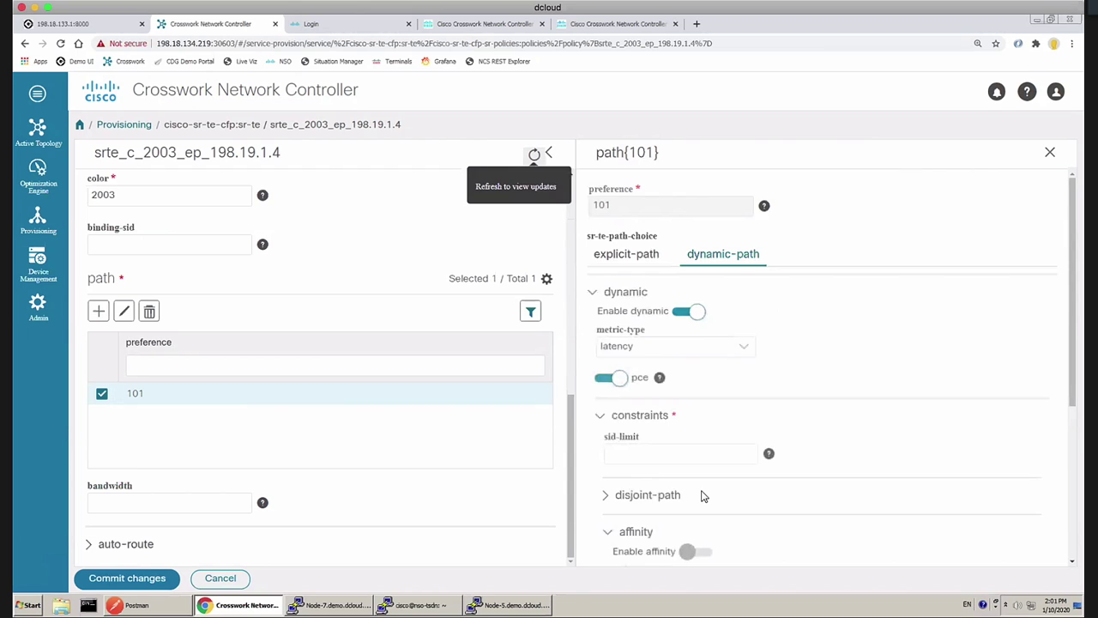
pyautogui.scroll(-3, 701, 496)
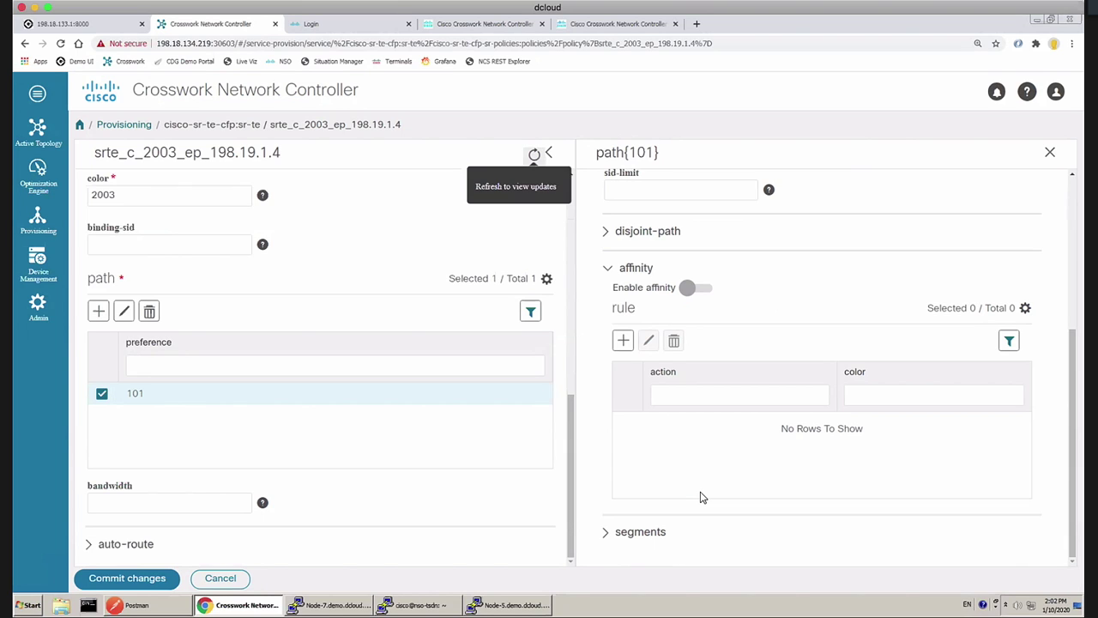
pyautogui.click(623, 341)
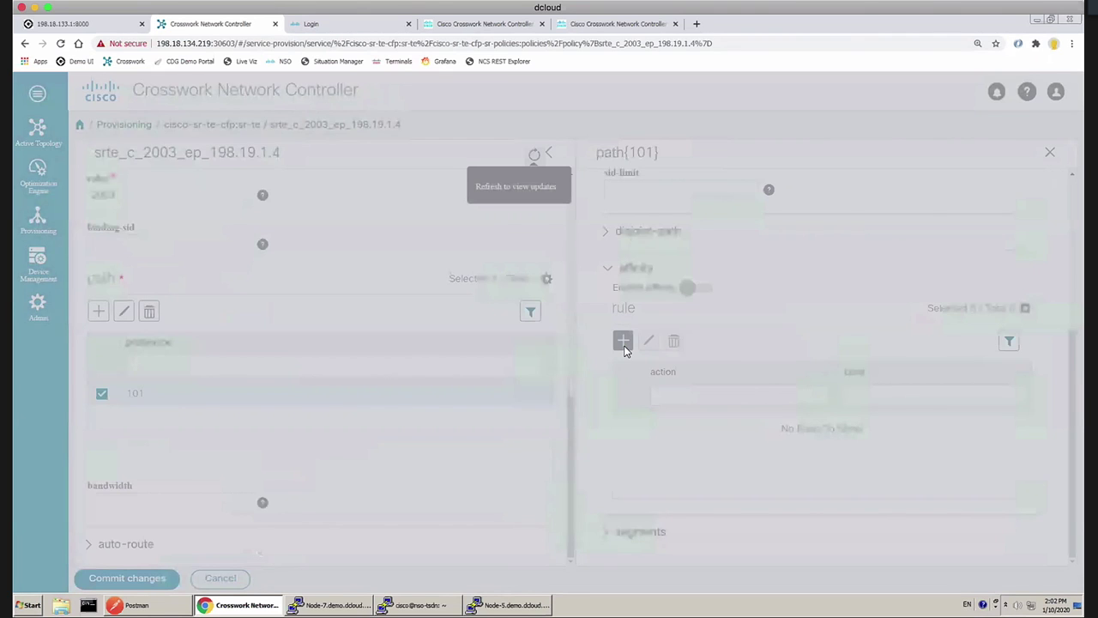
pyautogui.click(761, 334)
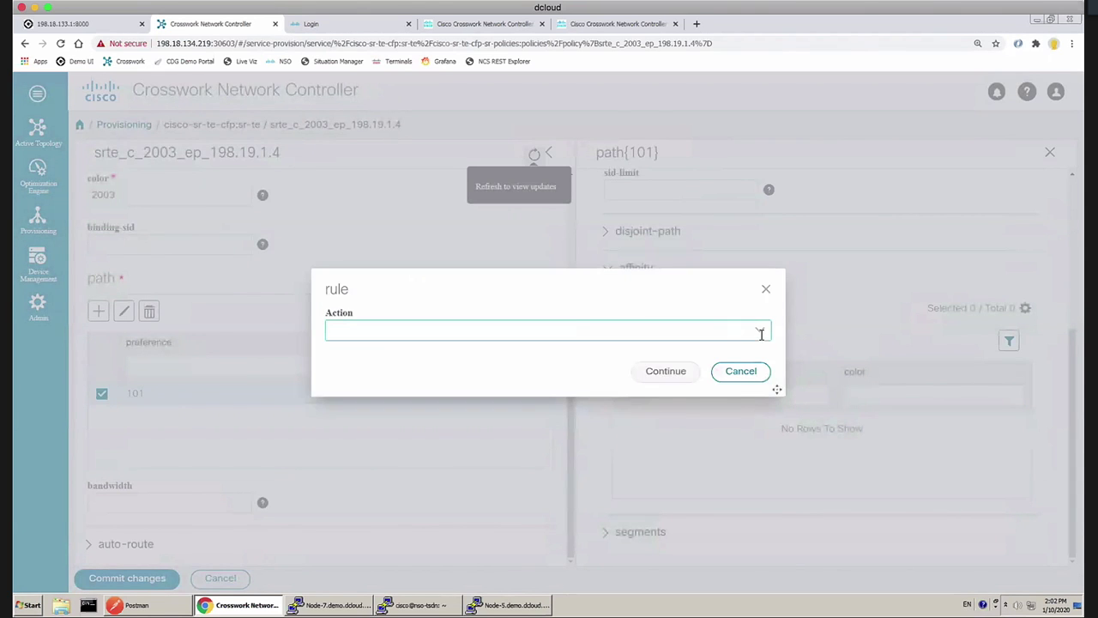
pyautogui.click(760, 333)
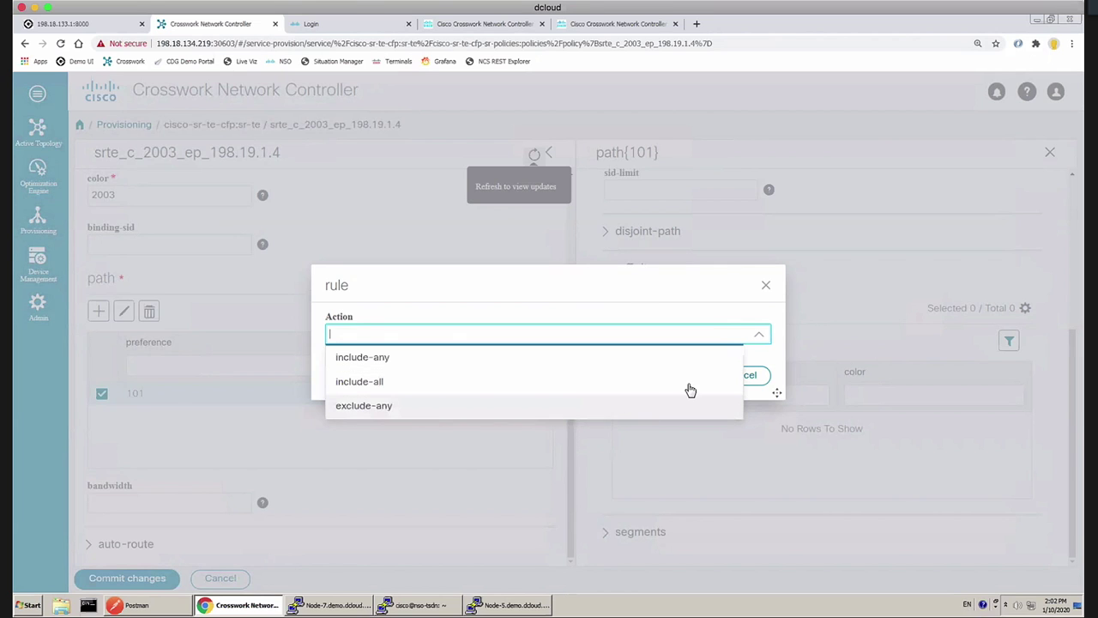
pyautogui.click(758, 377)
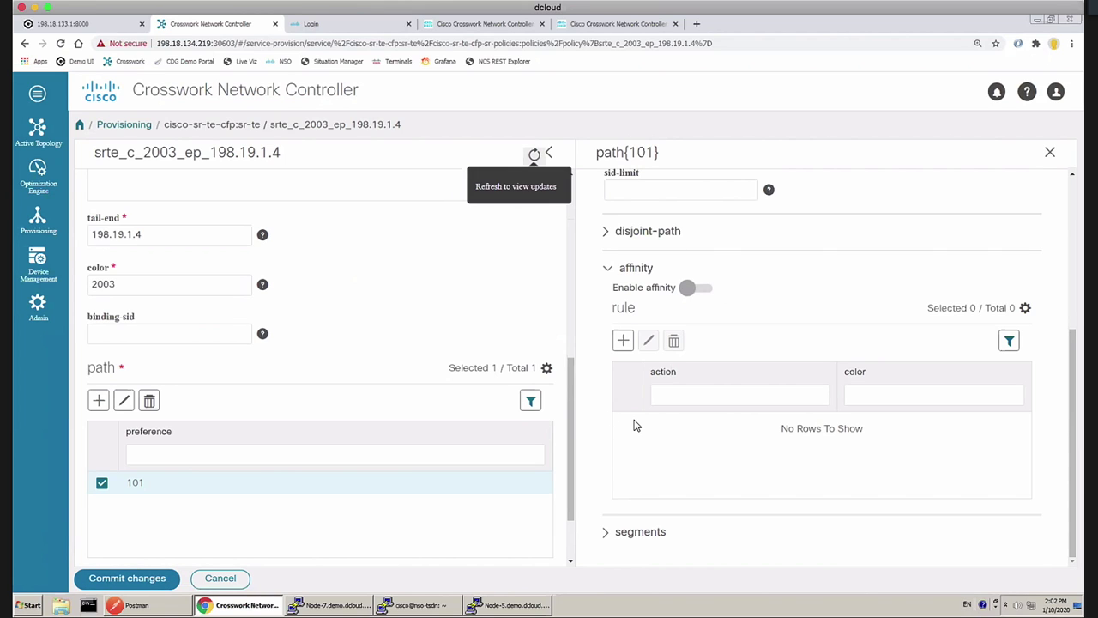
# Commit the new SR-TE policy to NSO and acknowledge the result
pyautogui.scroll(5, 635, 425)
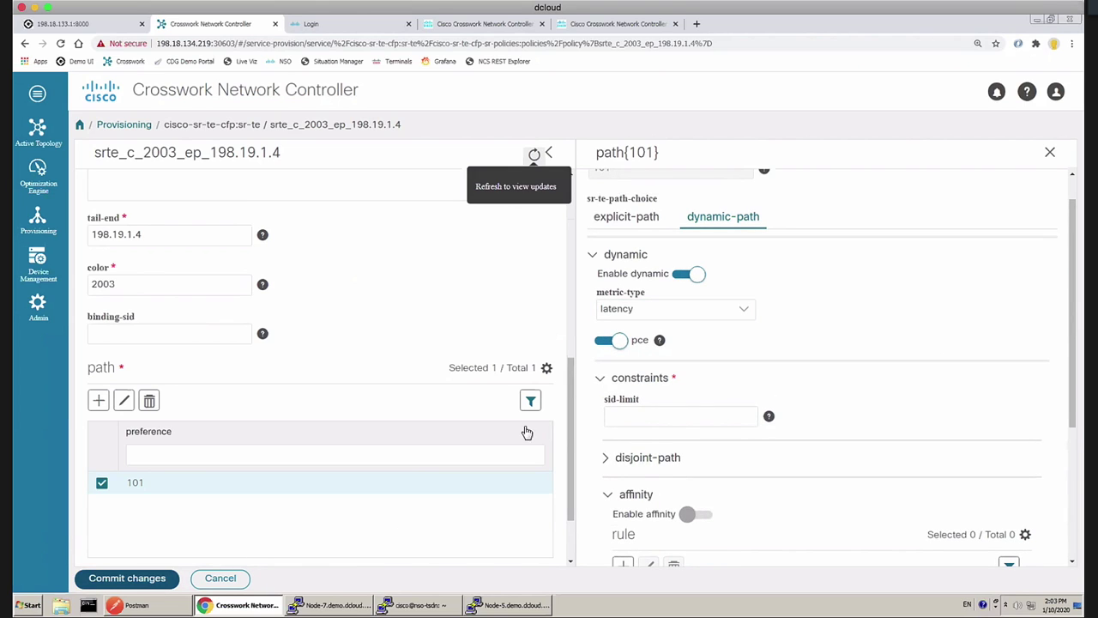
pyautogui.click(133, 578)
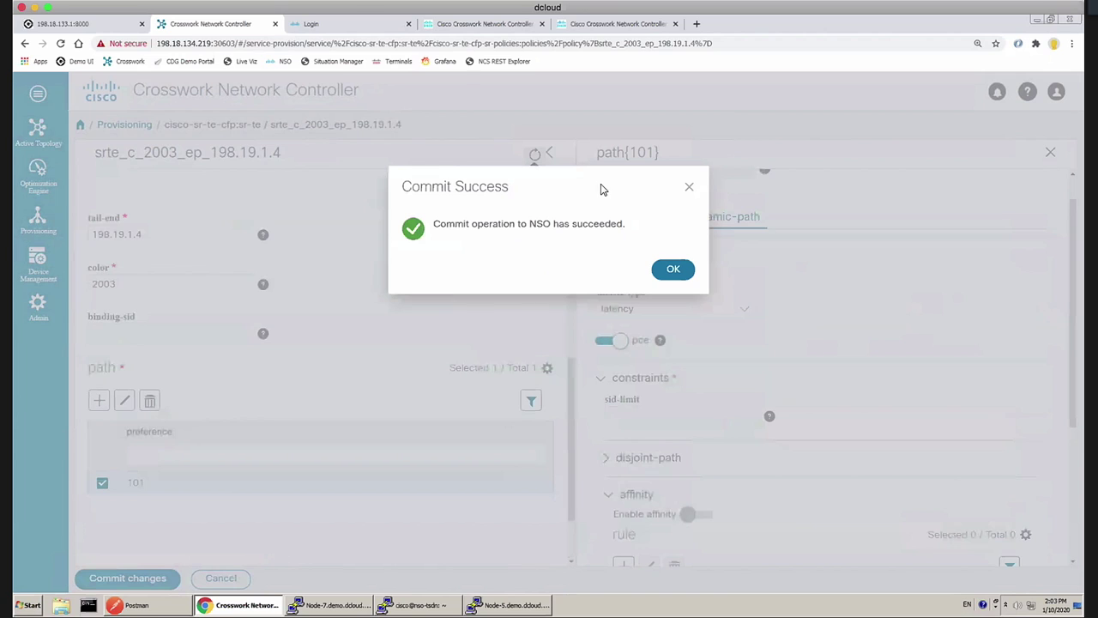
pyautogui.click(674, 271)
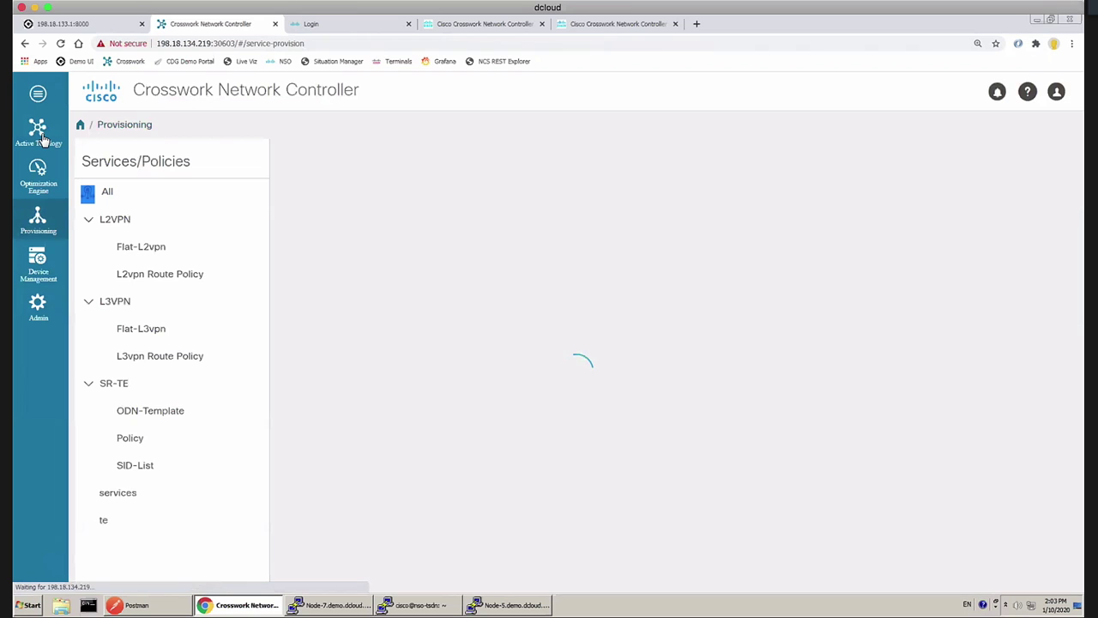
# Show the service details and the path of policy srte_c_2003_ep_198.19.1.4 on the Active Topology map
pyautogui.moveTo(43, 139)
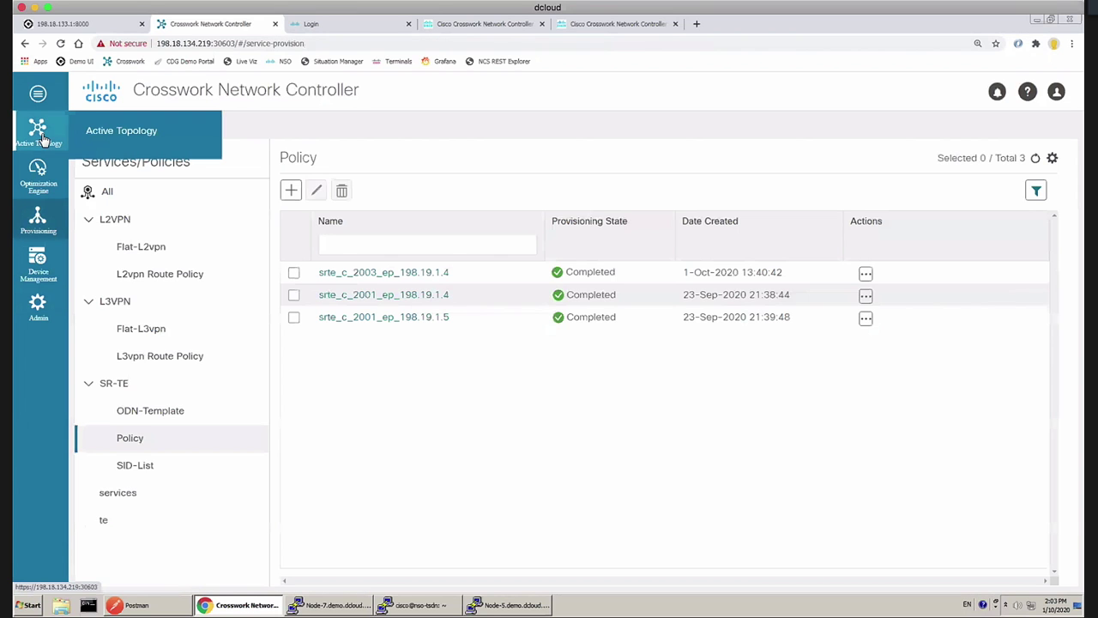
pyautogui.click(109, 133)
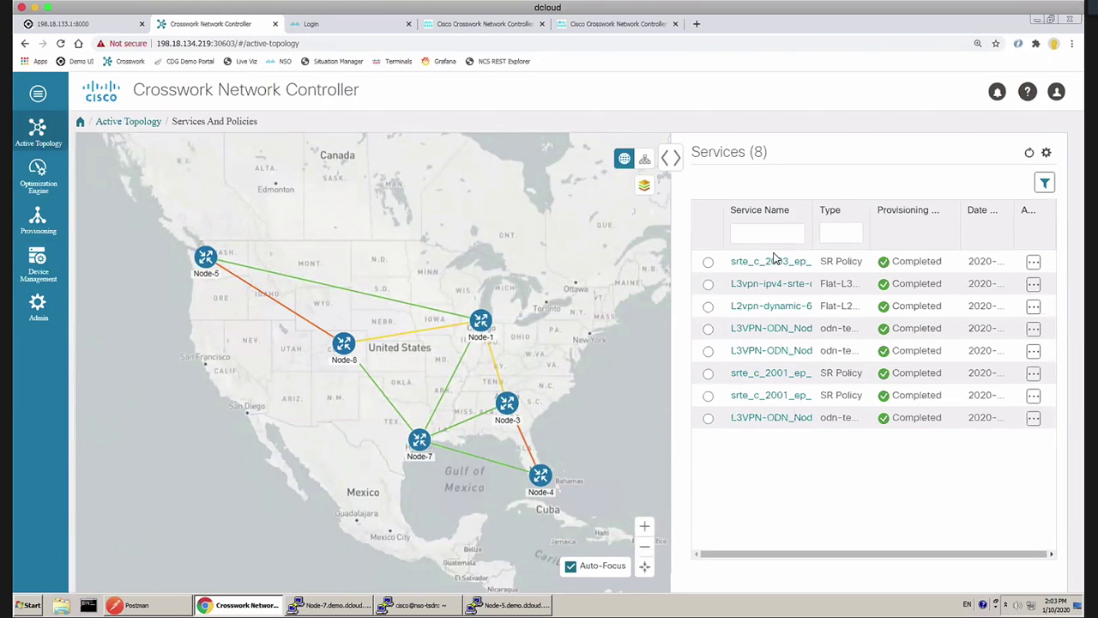
pyautogui.click(775, 262)
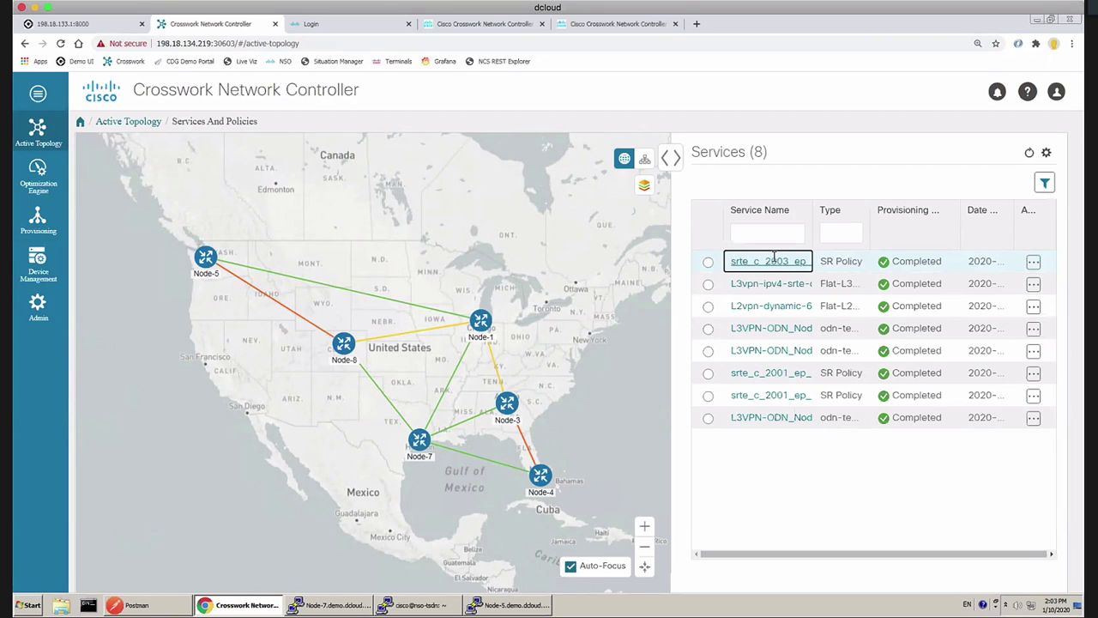
pyautogui.click(775, 261)
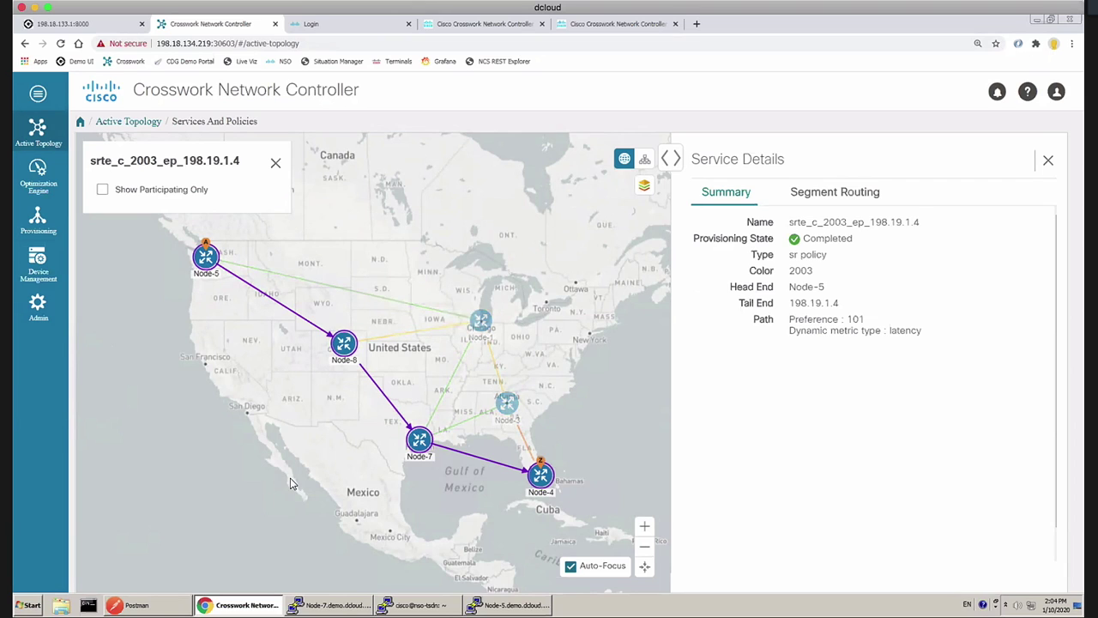
# Switch to Postman and open the "Create: SRTE.Dynamic 2003 latency" request from the Tests-1-srte folder
pyautogui.click(137, 606)
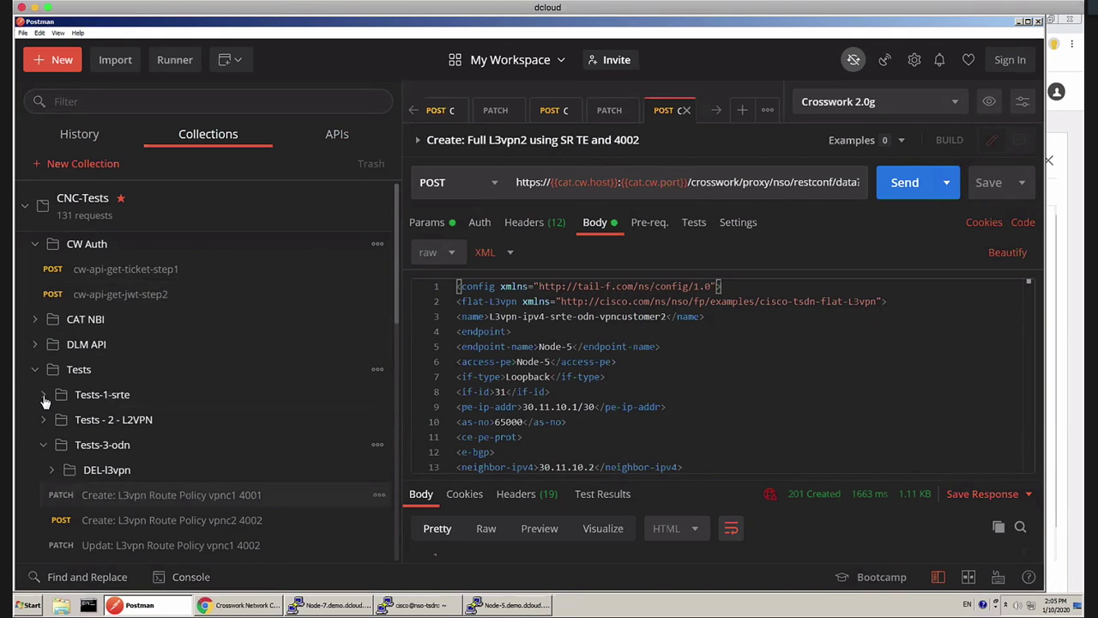
pyautogui.click(43, 397)
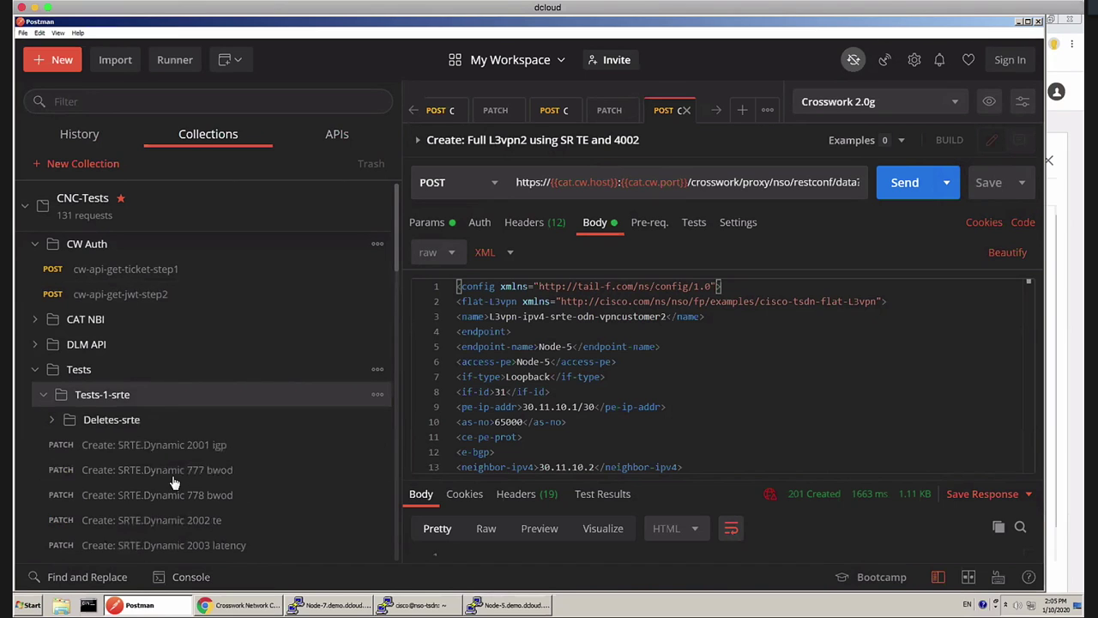
pyautogui.click(219, 547)
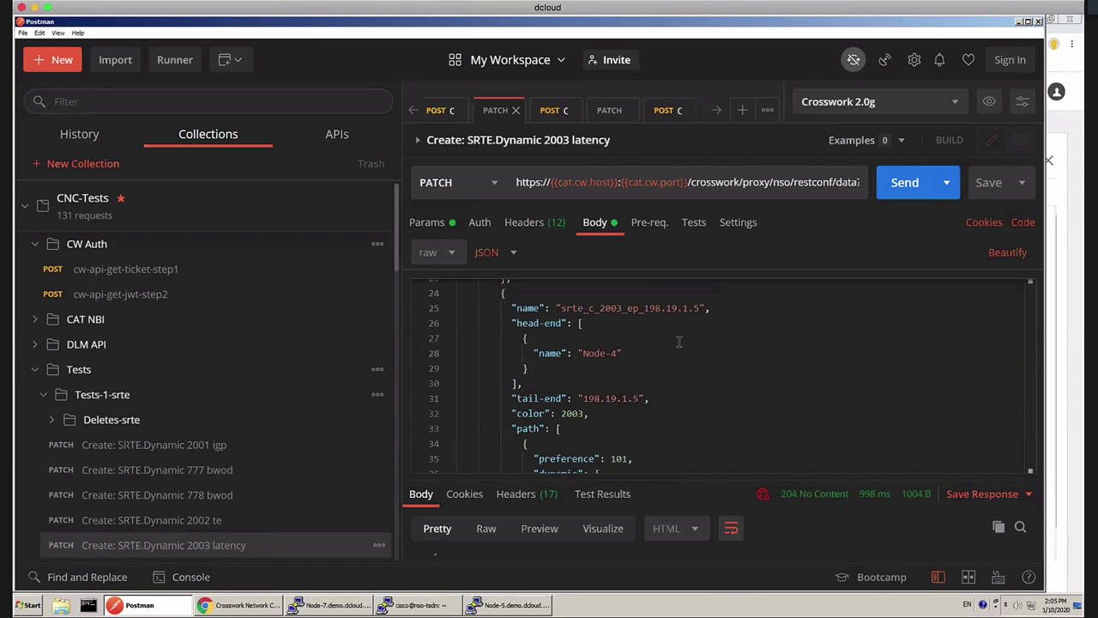
# Examine the request's JSON body for the name, head-end, tail-end, color and path settings of the SR-TE policies
pyautogui.click(666, 342)
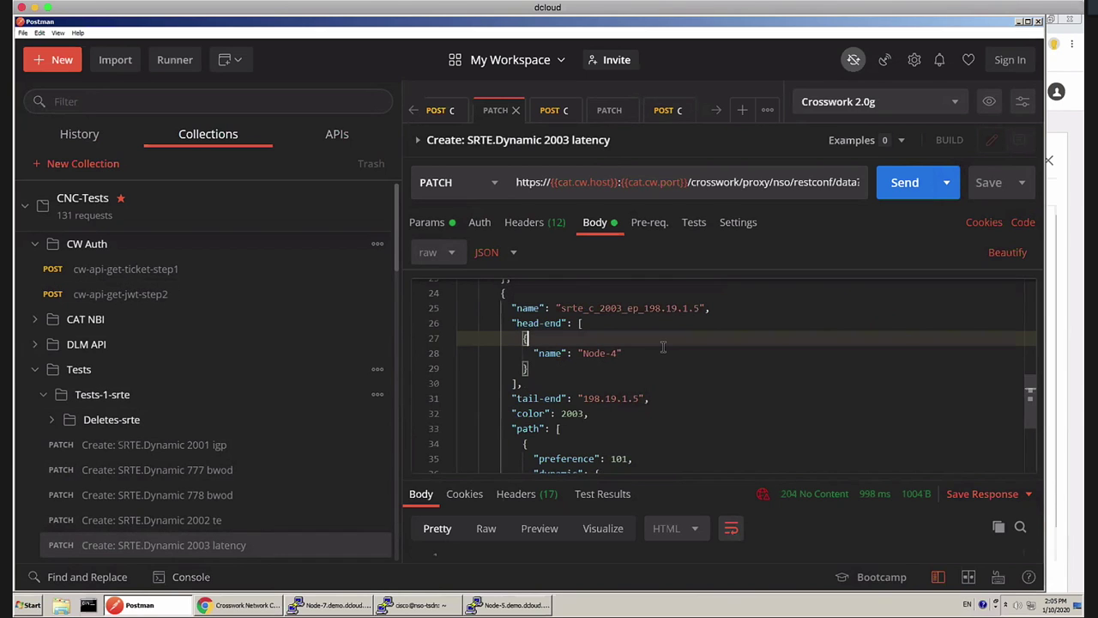
pyautogui.scroll(2, 664, 345)
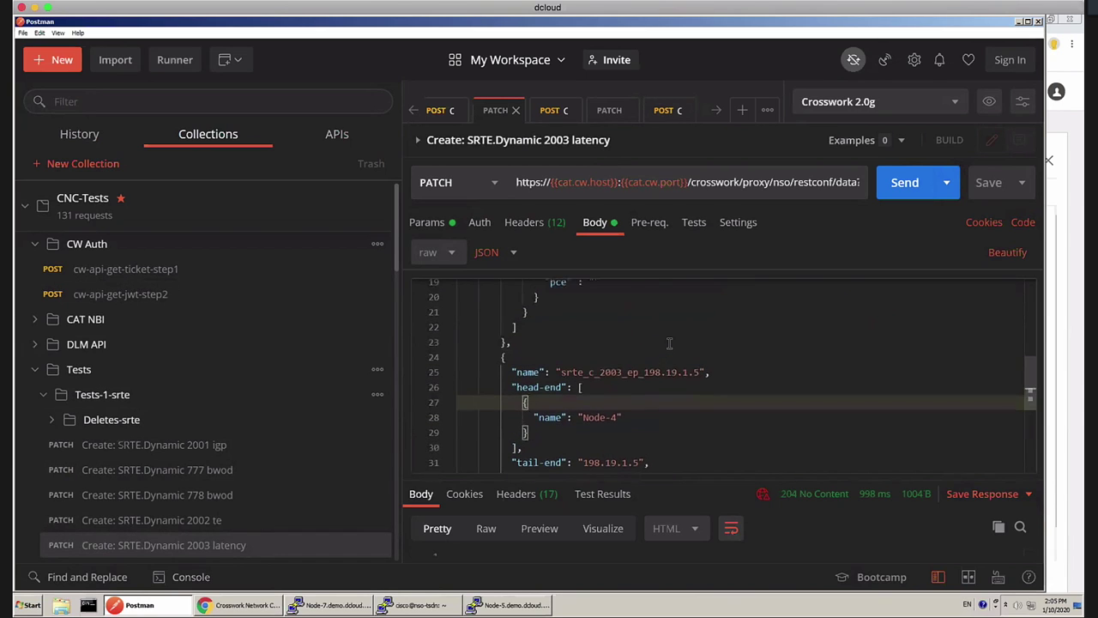
pyautogui.scroll(1, 669, 343)
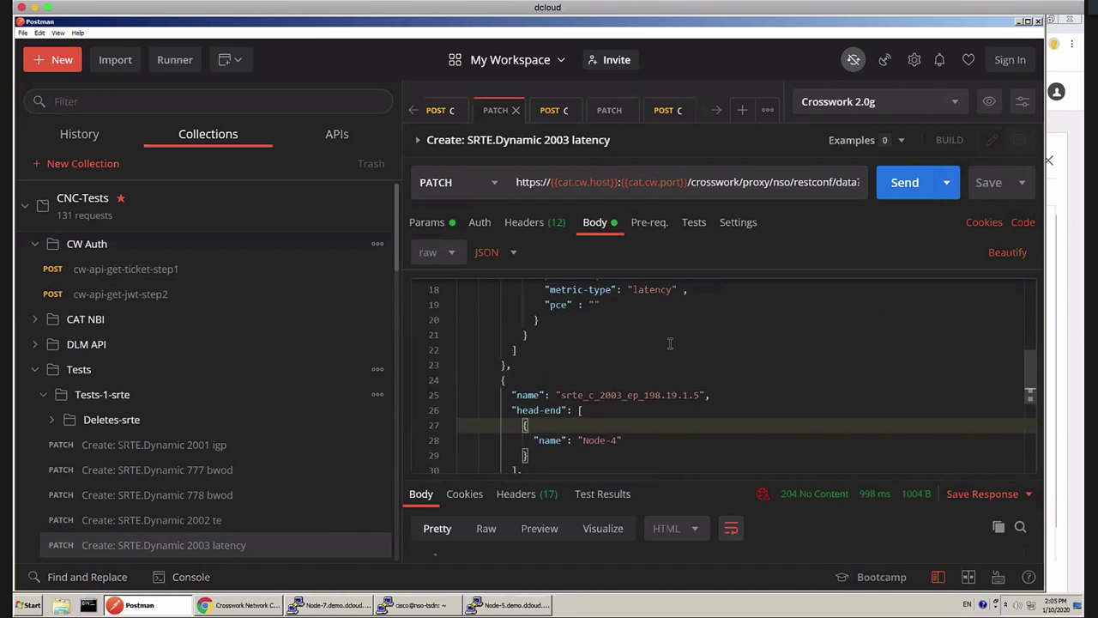
pyautogui.scroll(5, 668, 343)
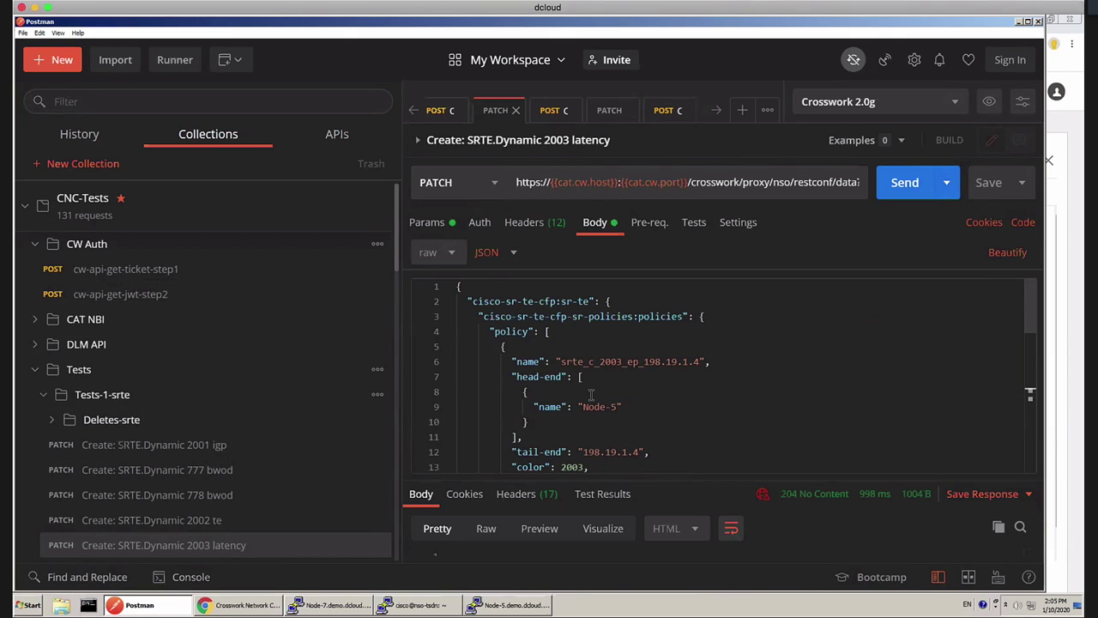
pyautogui.scroll(-1, 591, 393)
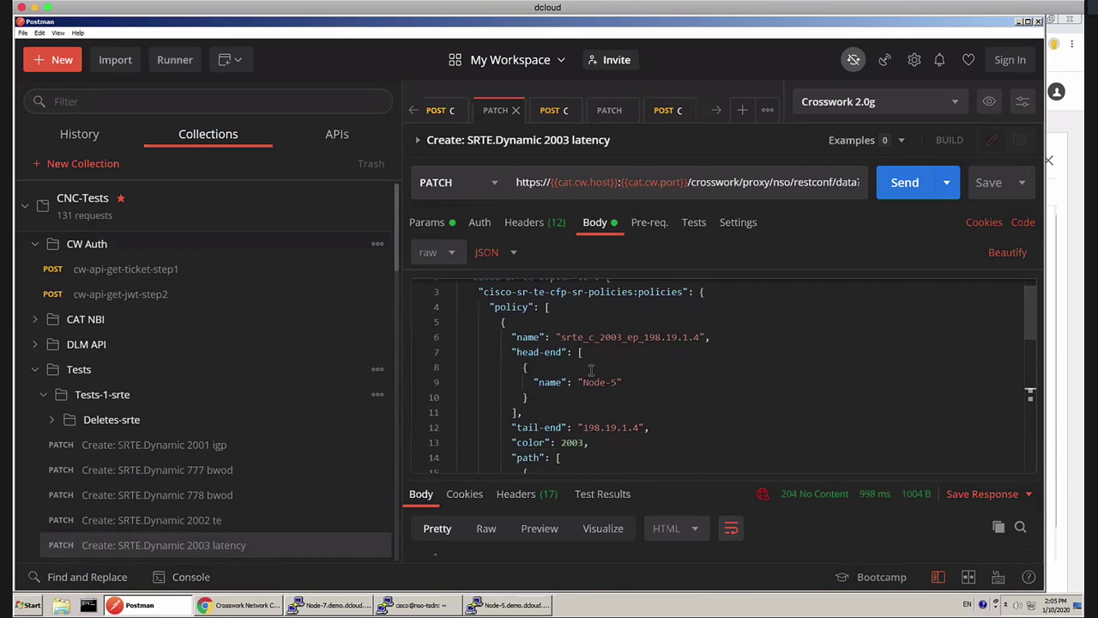
pyautogui.scroll(-1, 635, 376)
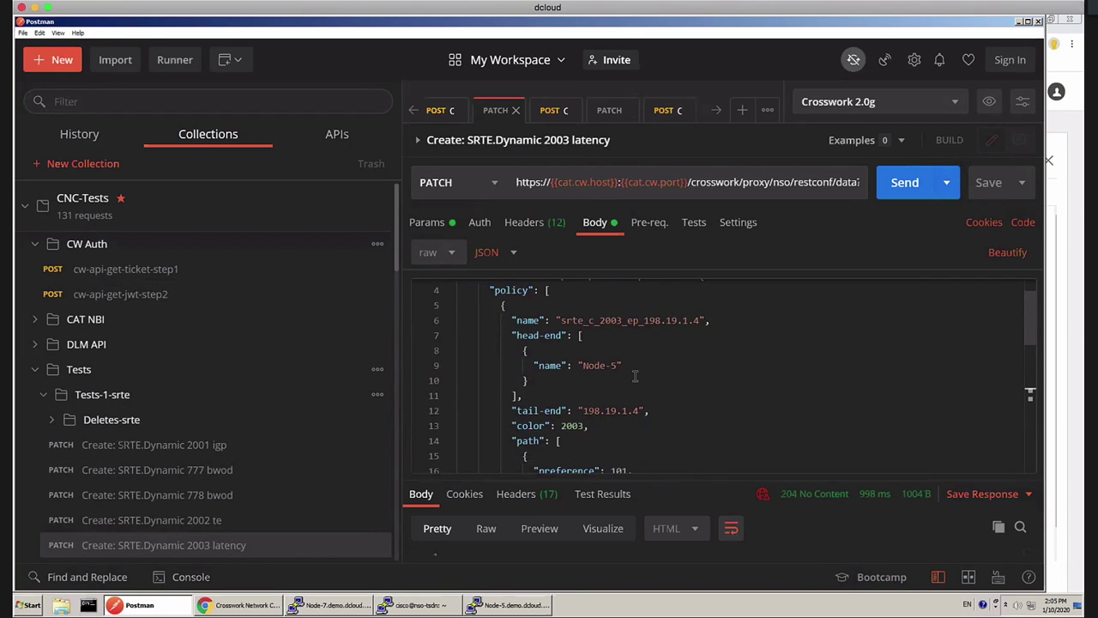
pyautogui.scroll(-1, 635, 376)
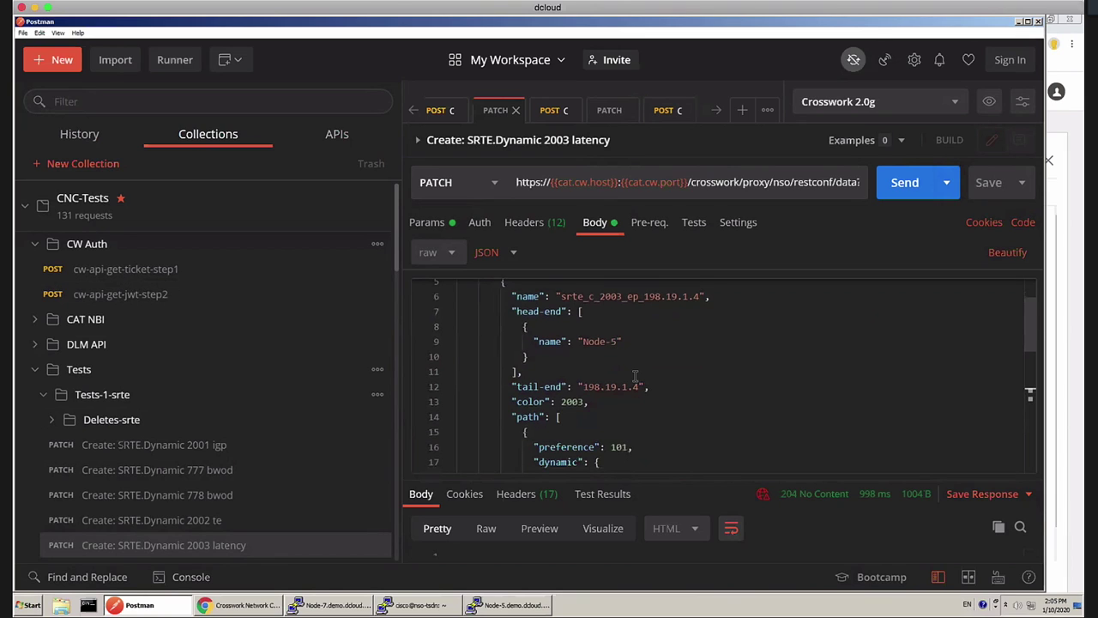
# Review the rest of the JSON body, send the "Create: SRTE.Dynamic 2003 latency" request and check its response status
pyautogui.scroll(-1, 635, 376)
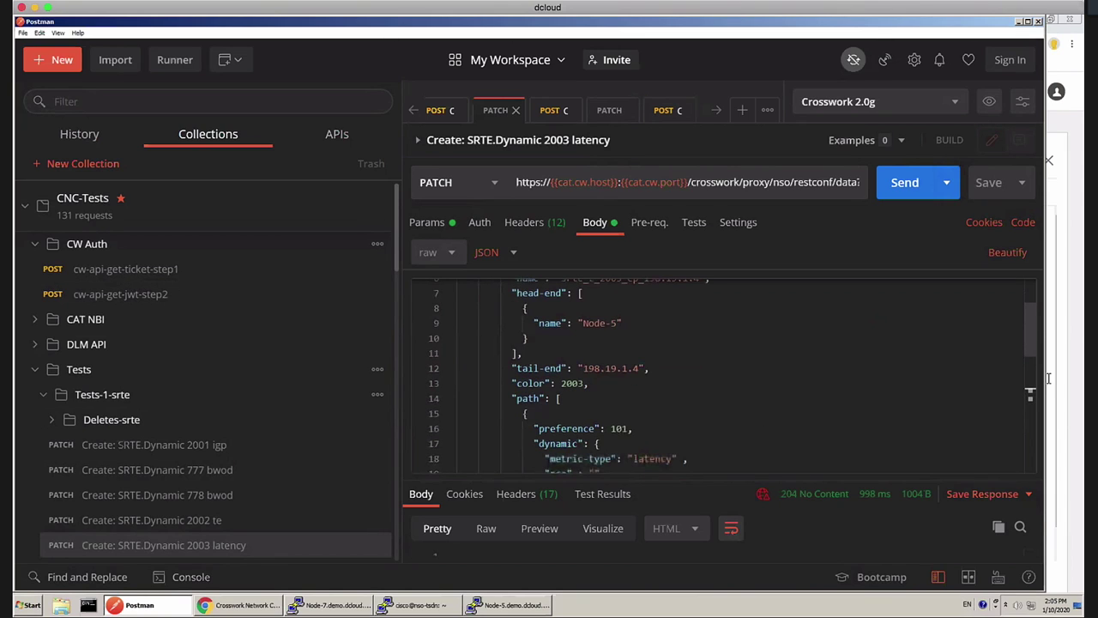
pyautogui.scroll(-2, 1030, 364)
pyautogui.scroll(-4, 778, 414)
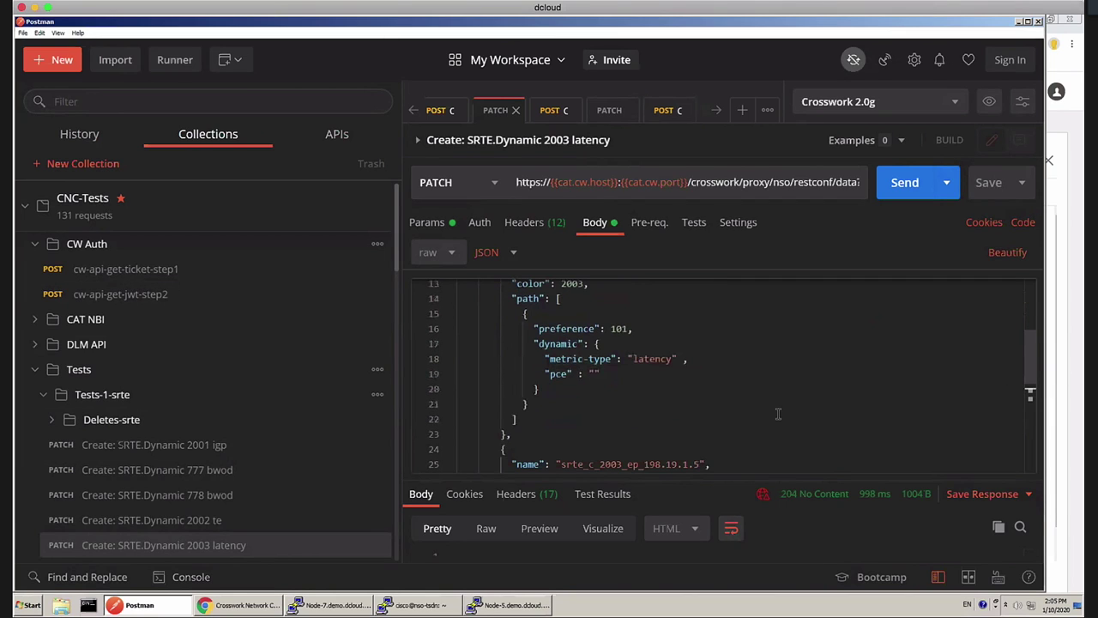
pyautogui.scroll(-5, 642, 361)
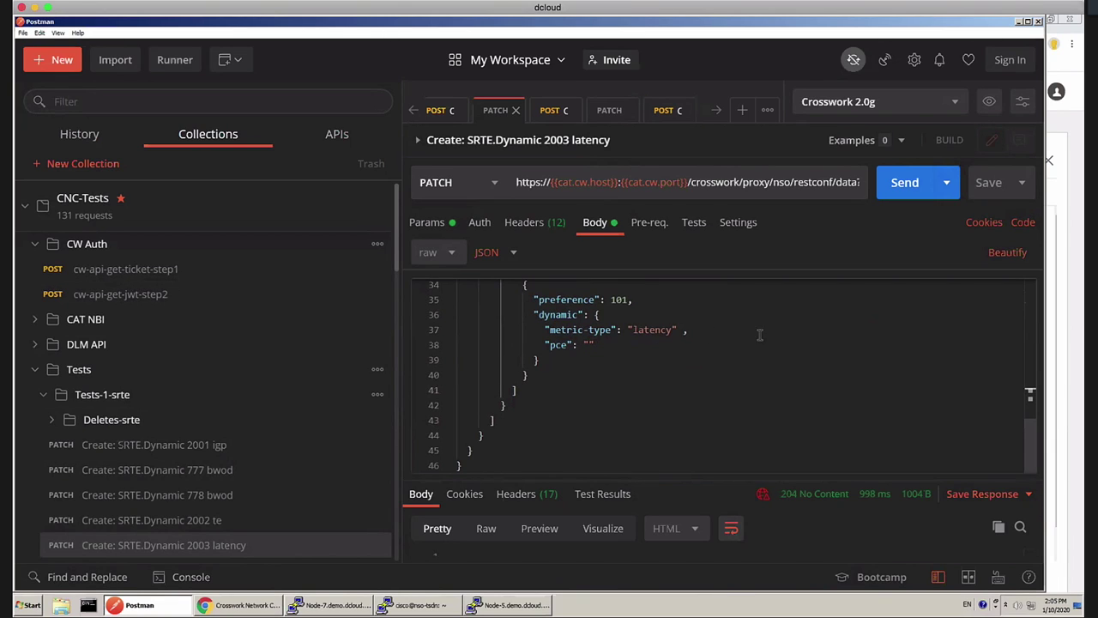
pyautogui.click(906, 181)
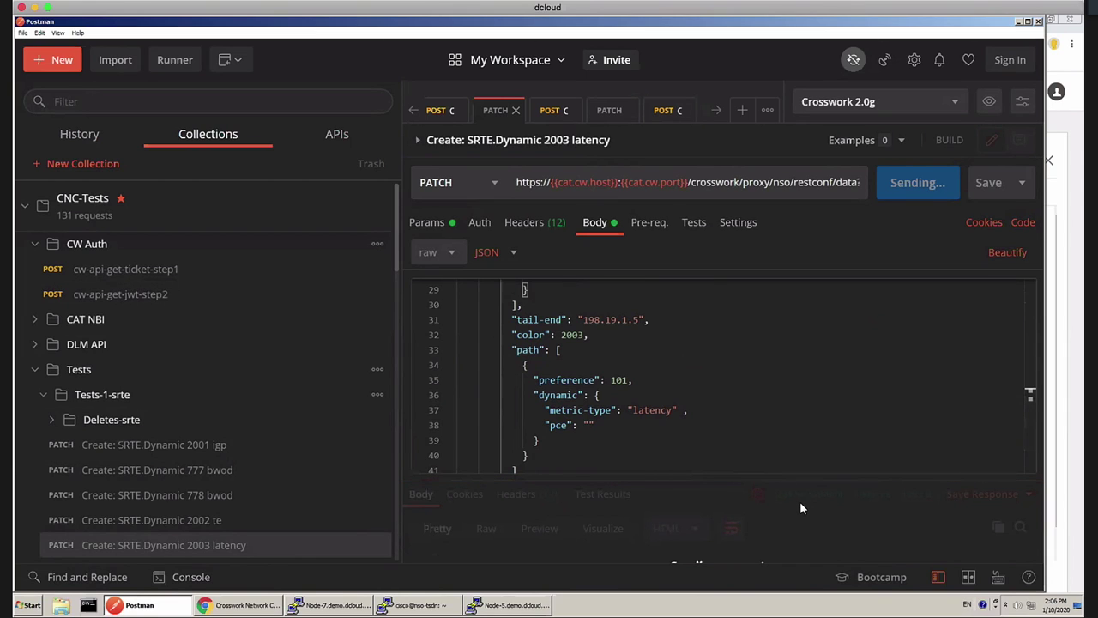
pyautogui.moveTo(815, 505)
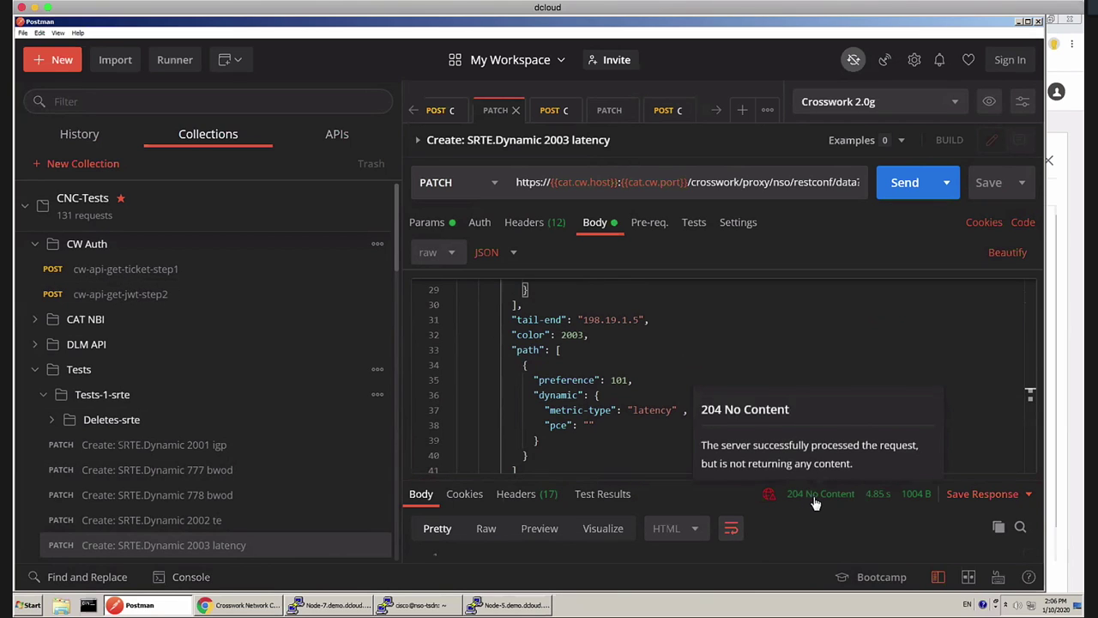
# Switch to Crosswork Network Controller and close the service details of srte_c_2003_ep_198.19.1.4 to return to the services list
pyautogui.click(1063, 367)
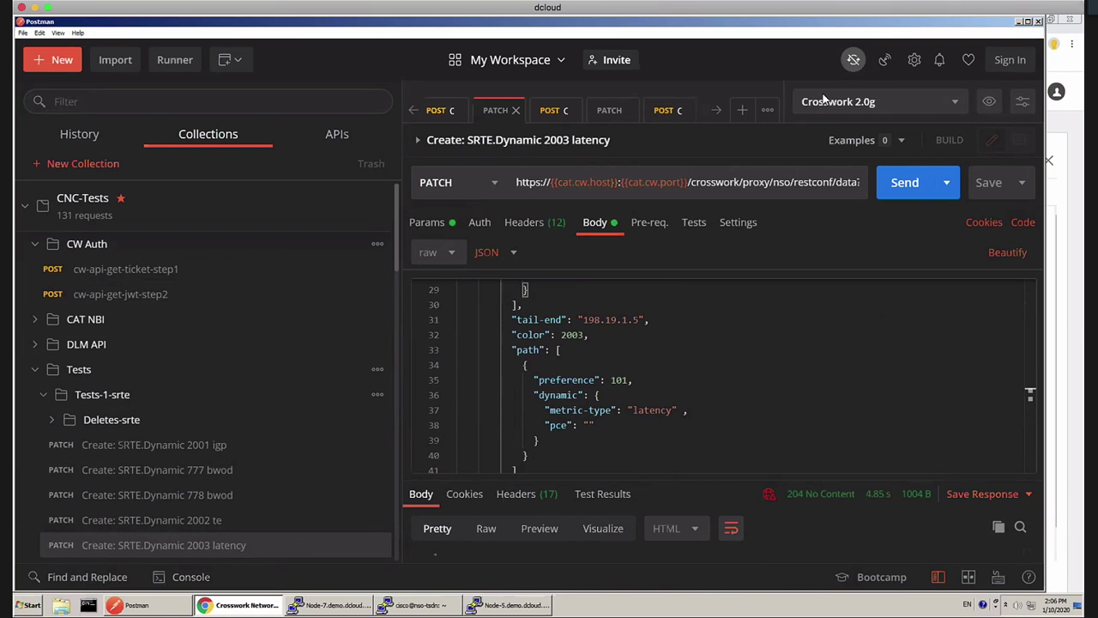
pyautogui.click(1021, 22)
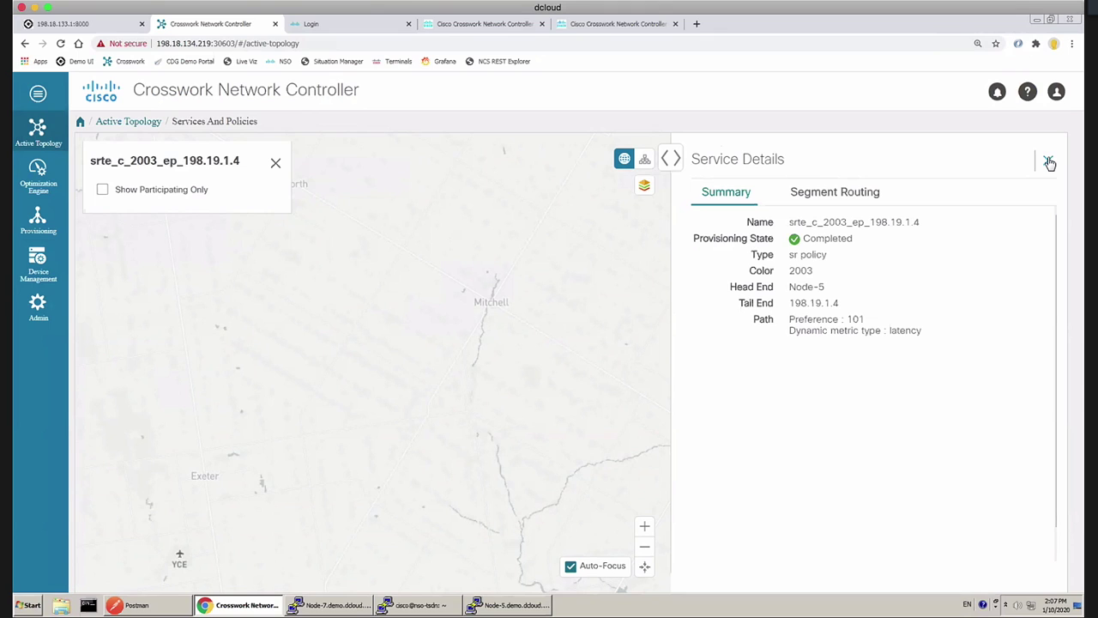
pyautogui.click(1050, 163)
pyautogui.click(1046, 158)
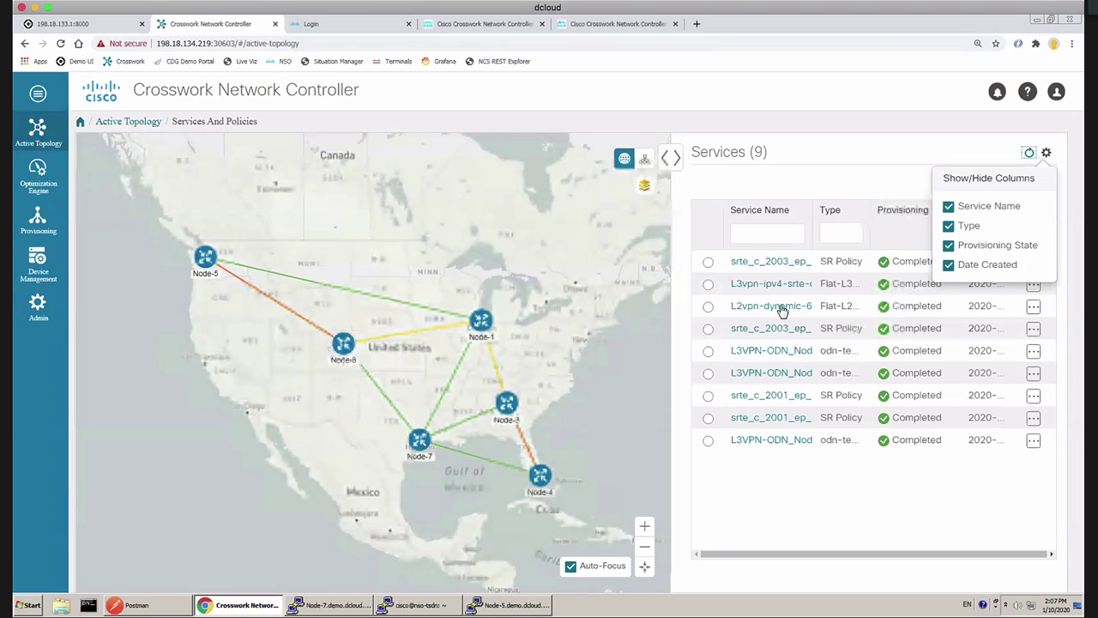
# Switch to Postman and open the "Create: cisco-flat-L2vpn-fp:flat-L2vpn dot1q Full 602" request from the Tests - 2 - L2VPN folder
pyautogui.click(139, 608)
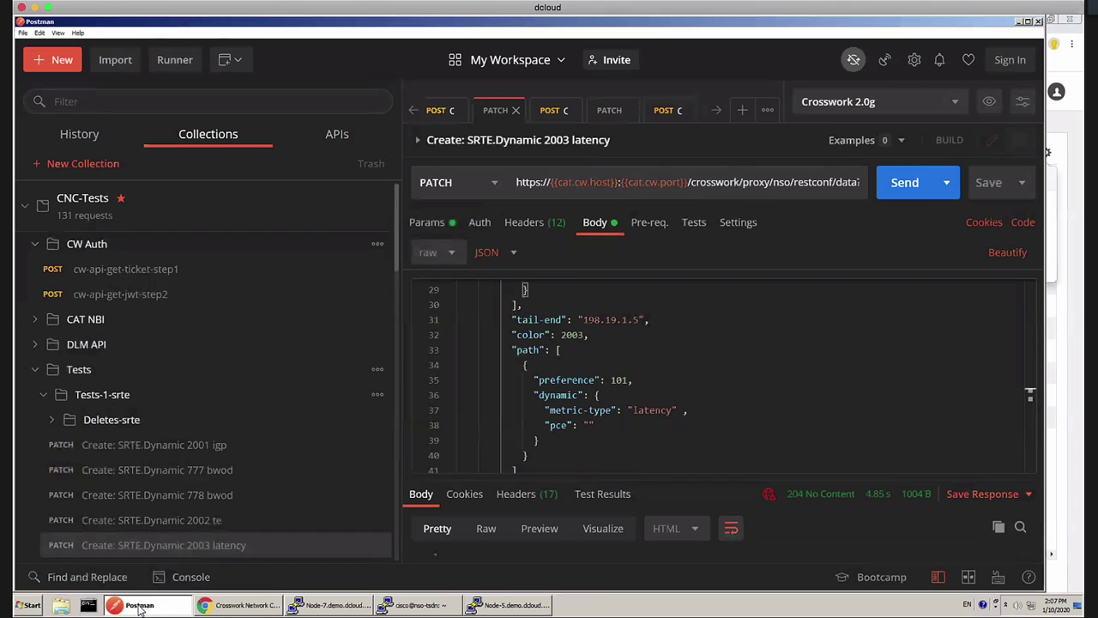
pyautogui.click(139, 607)
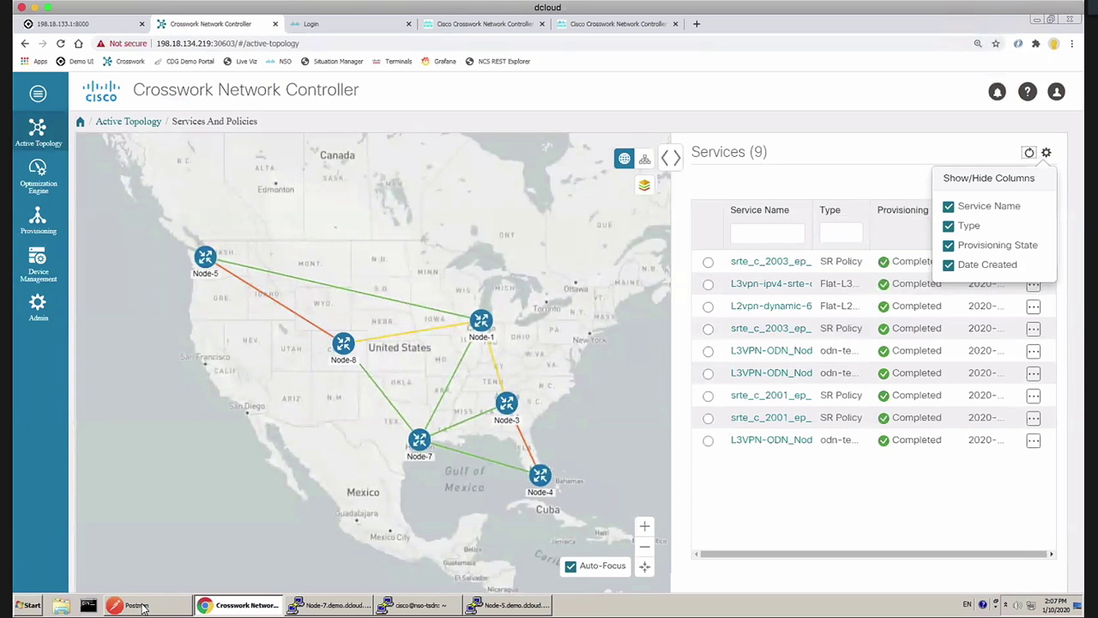
pyautogui.click(138, 606)
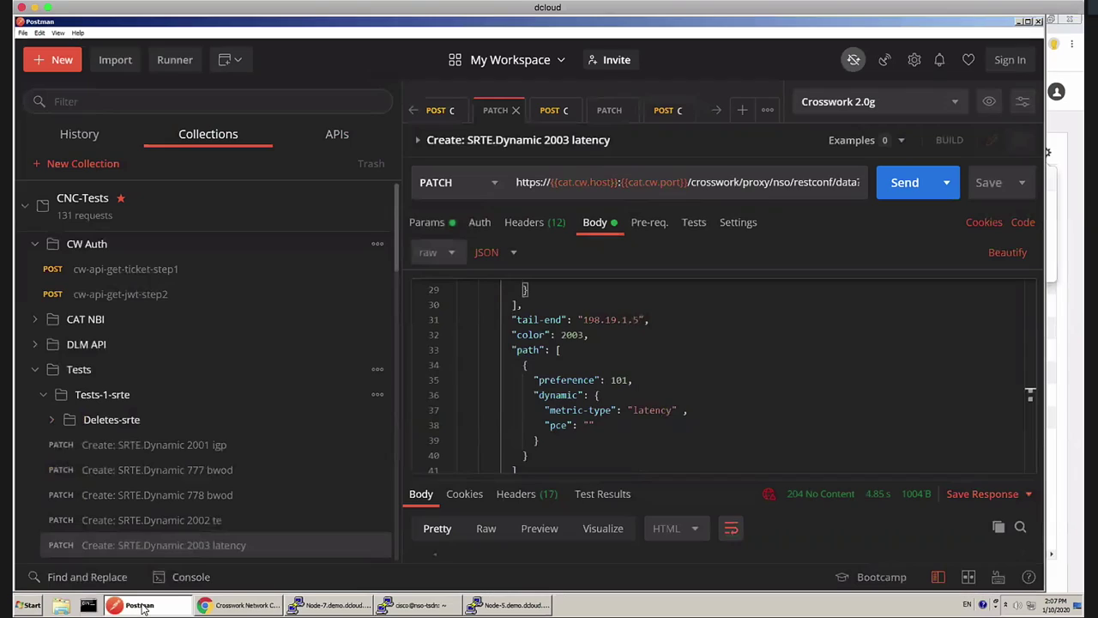
pyautogui.click(44, 397)
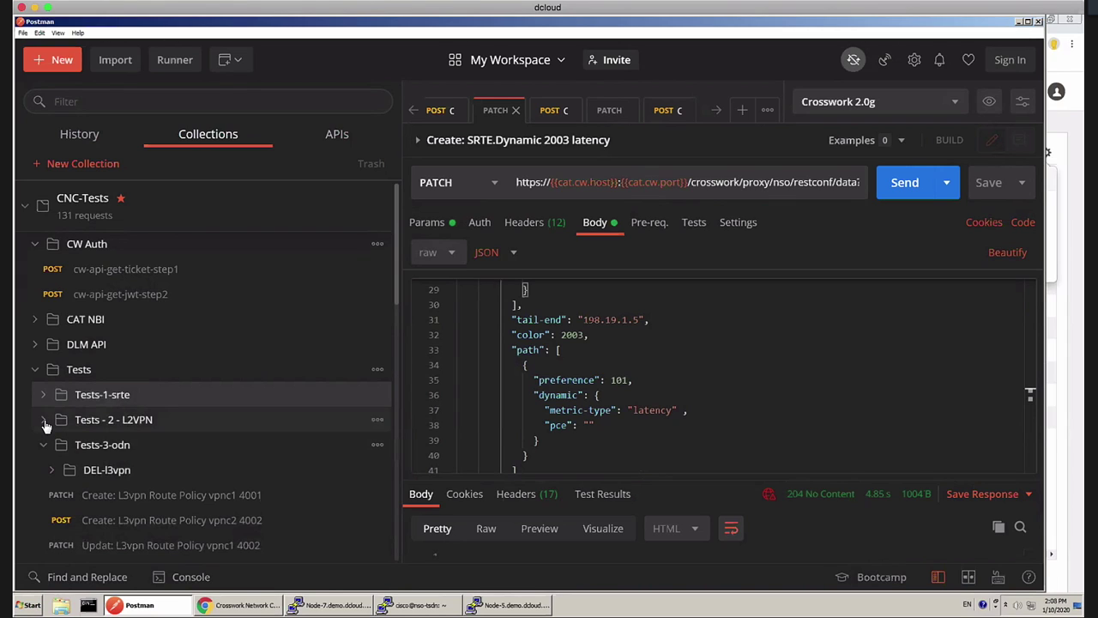
pyautogui.click(45, 421)
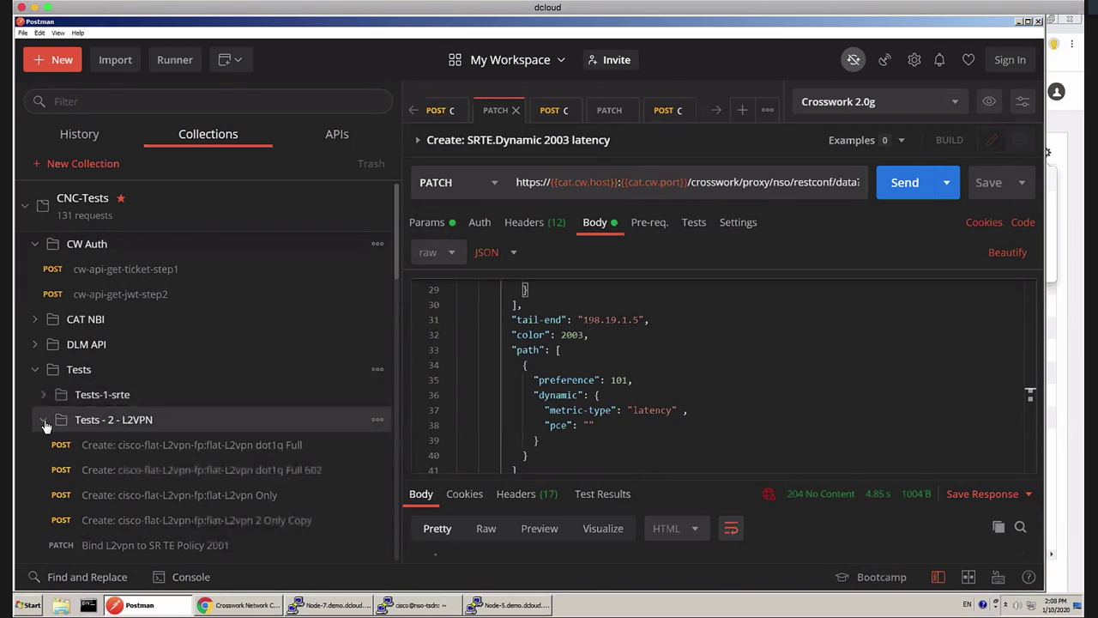
pyautogui.click(255, 471)
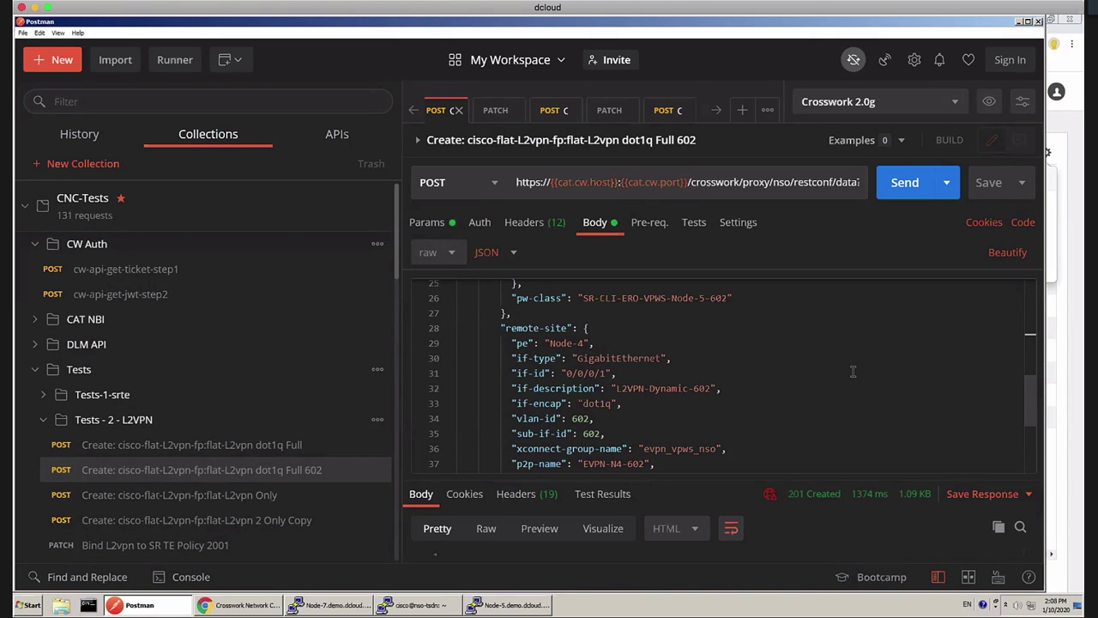
# Examine the L2VPN request's JSON body for the service name, local-site and remote-site settings and the SR-TE preferred-path policies
pyautogui.scroll(2, 968, 354)
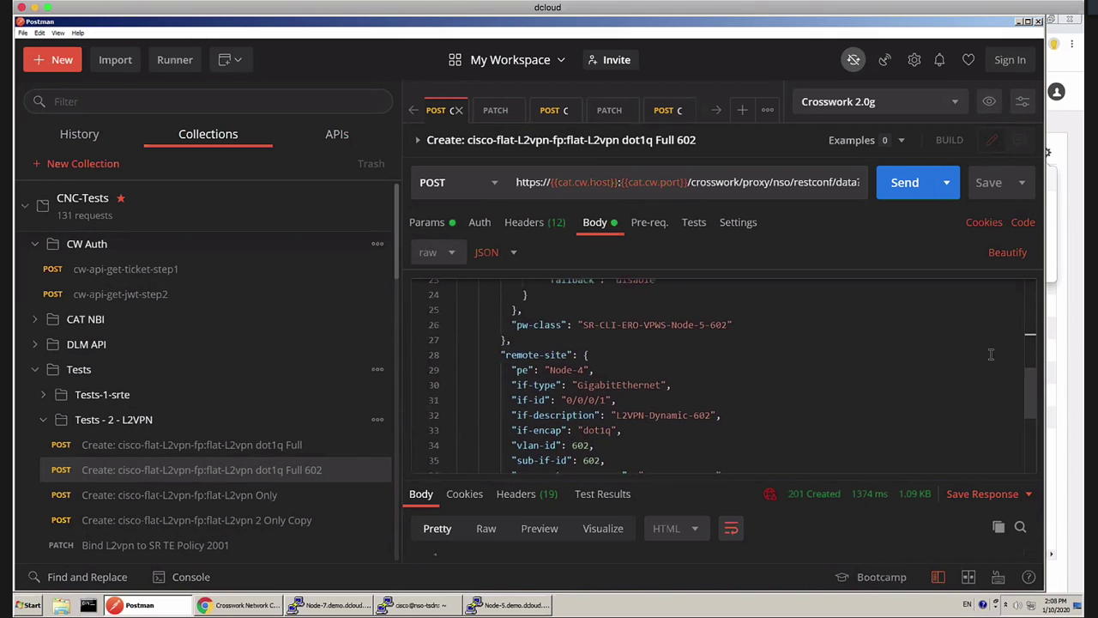
pyautogui.scroll(1, 1030, 361)
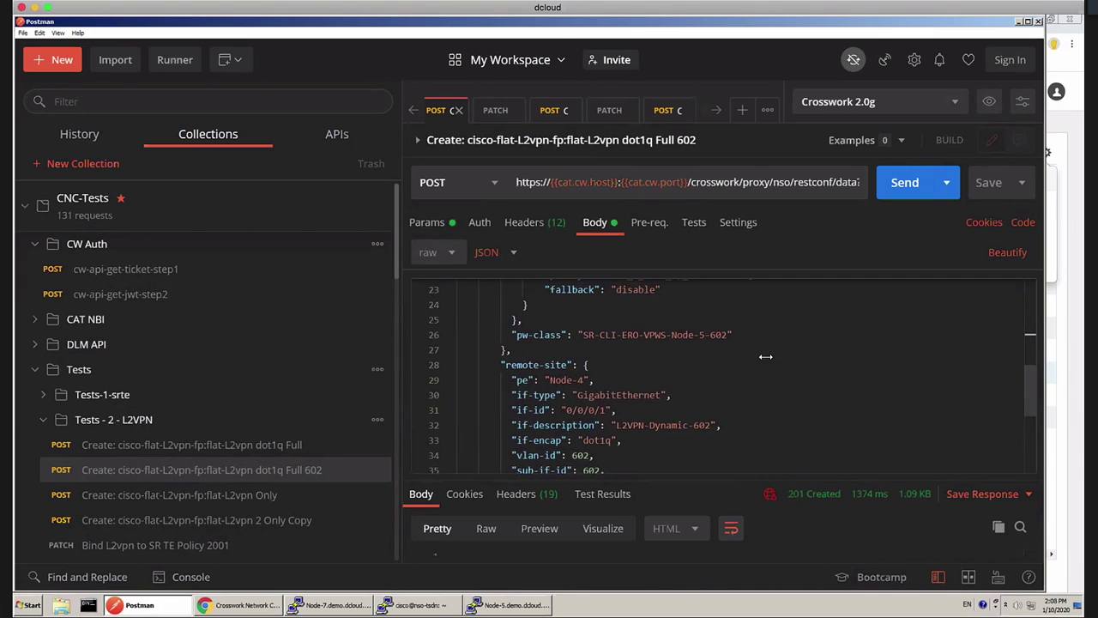
pyautogui.scroll(1, 766, 361)
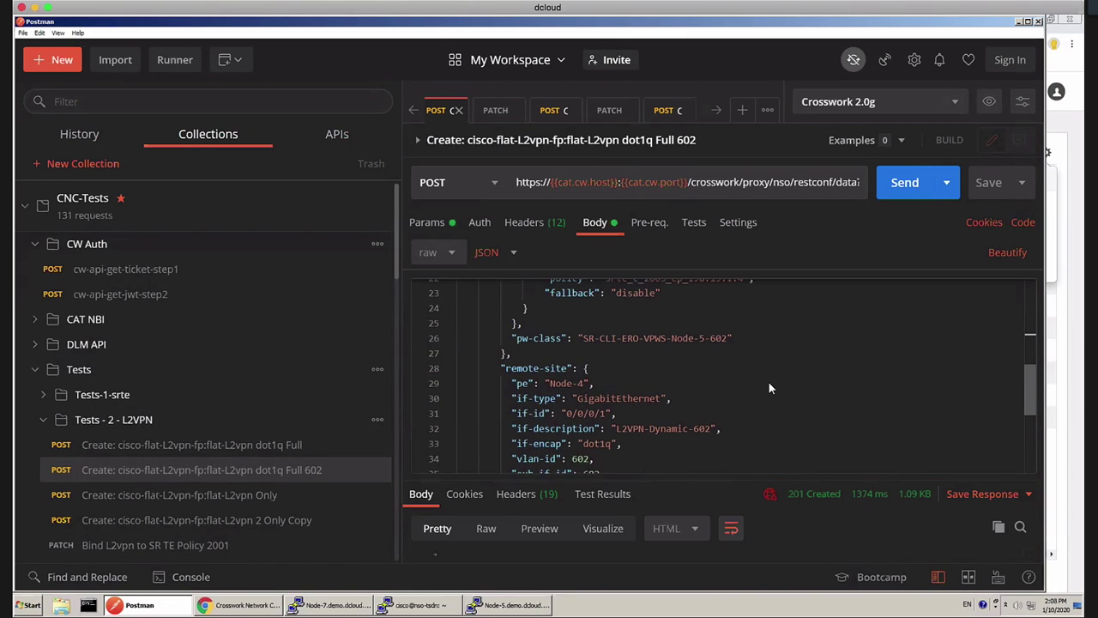
pyautogui.scroll(3, 770, 384)
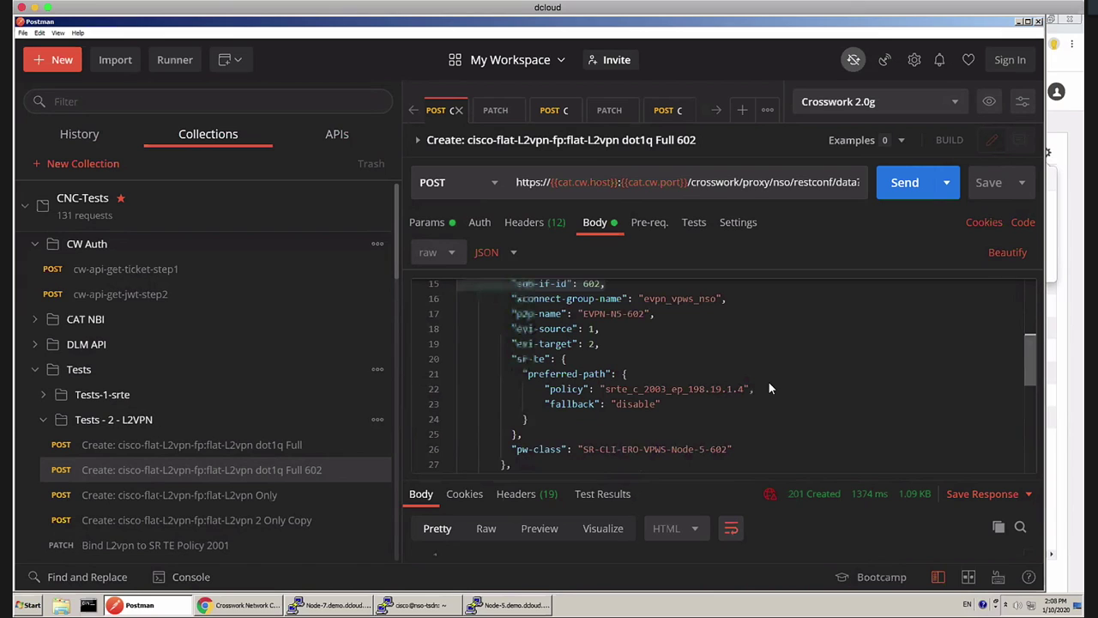
pyautogui.scroll(3, 769, 383)
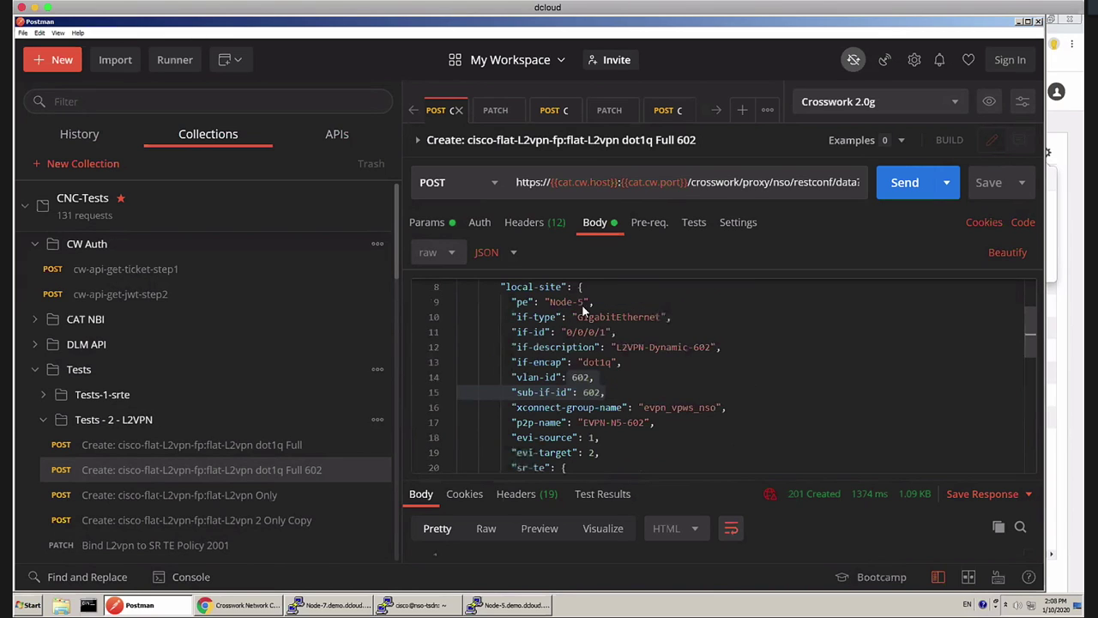
pyautogui.scroll(-3, 654, 364)
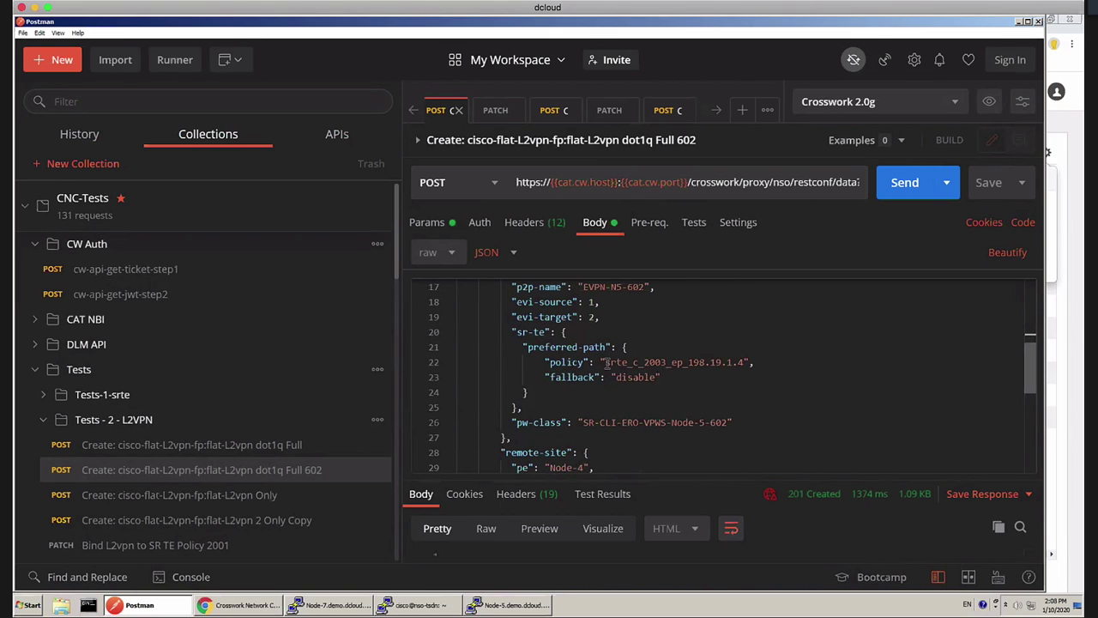
pyautogui.scroll(5, 675, 367)
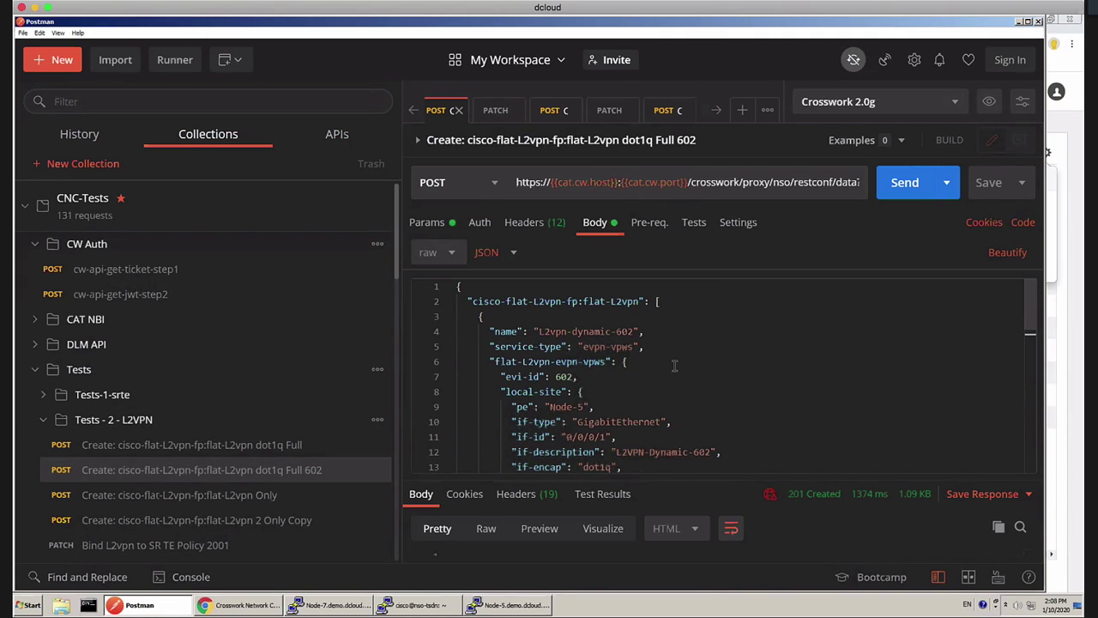
pyautogui.scroll(-5, 674, 365)
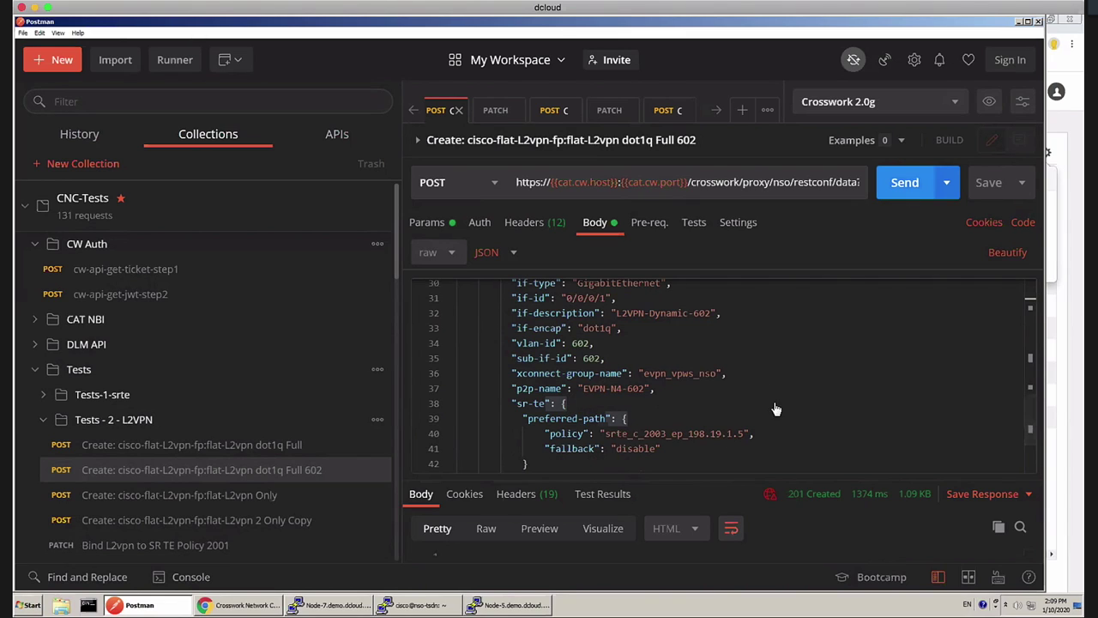
# Send the flat-L2vpn dot1q Full 602 request and switch back to Crosswork Network Controller
pyautogui.click(904, 181)
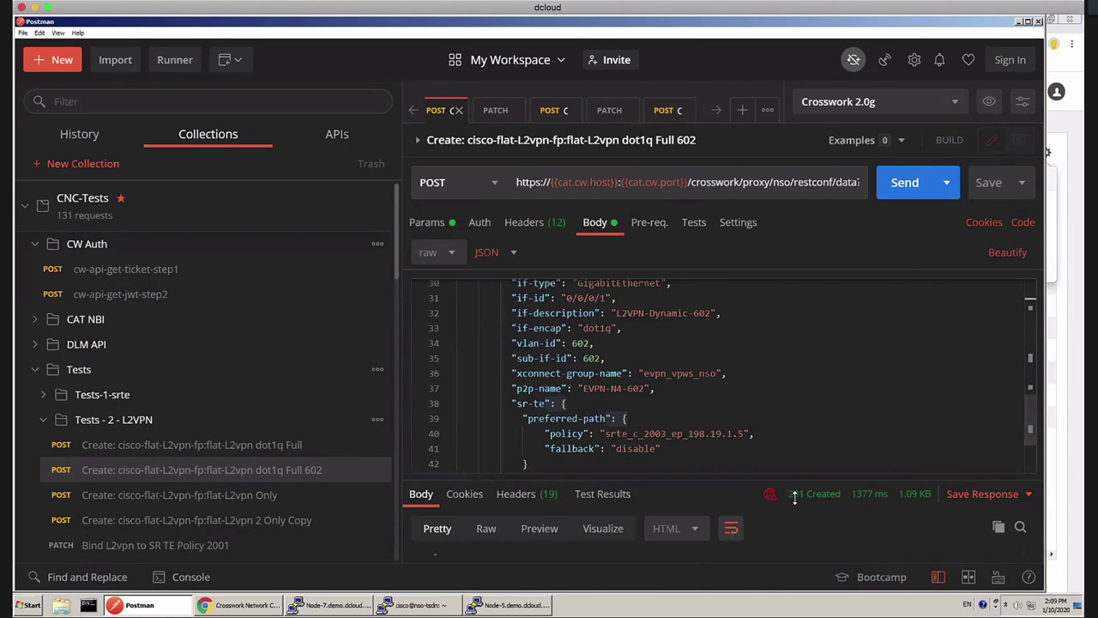
pyautogui.click(249, 606)
pyautogui.click(249, 606)
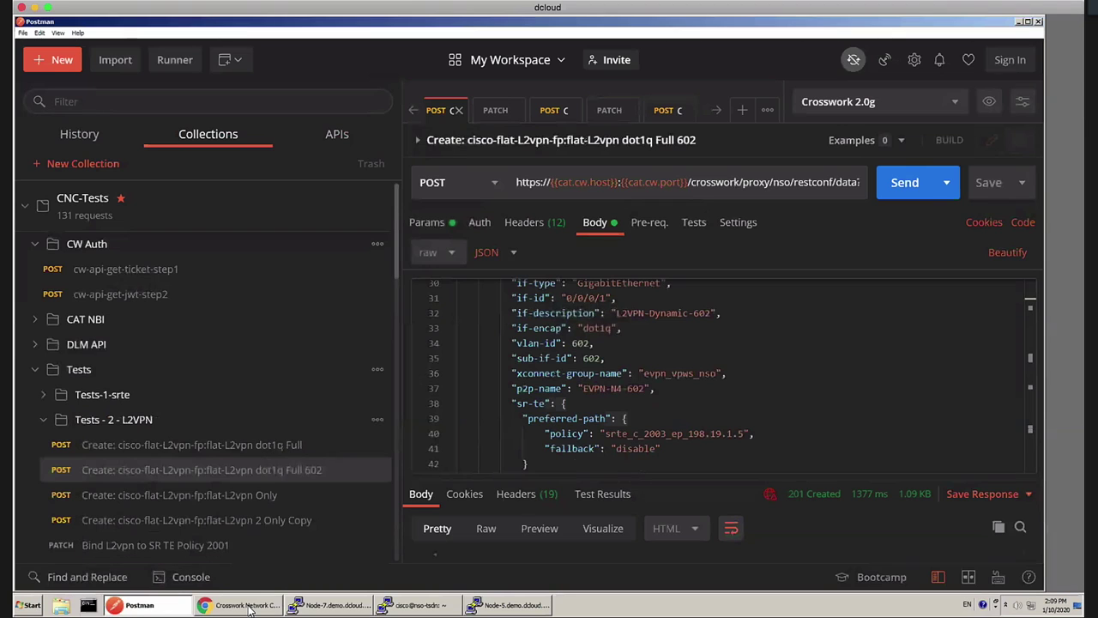
pyautogui.click(249, 606)
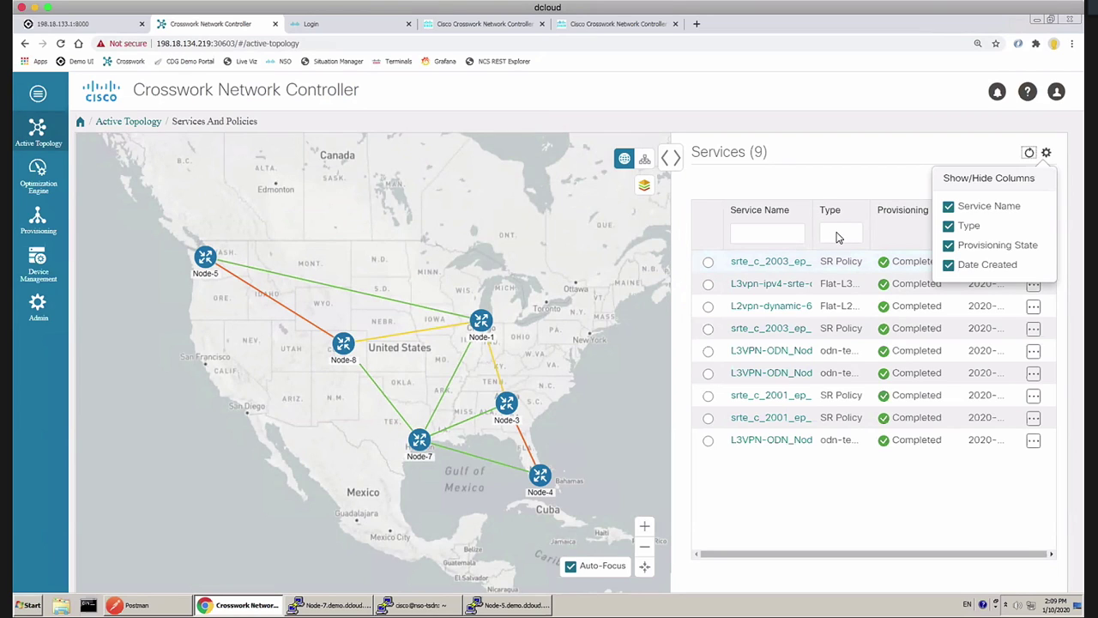
# Reload the Active Topology services list and filter it by the type FLAT-L2VPN
pyautogui.click(37, 129)
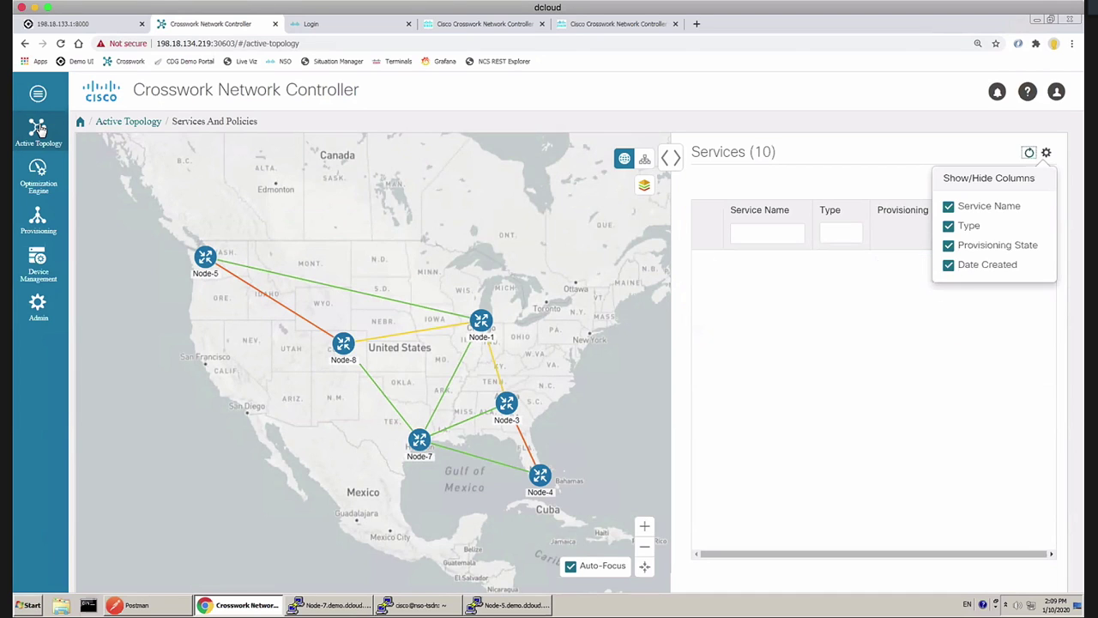
pyautogui.click(854, 242)
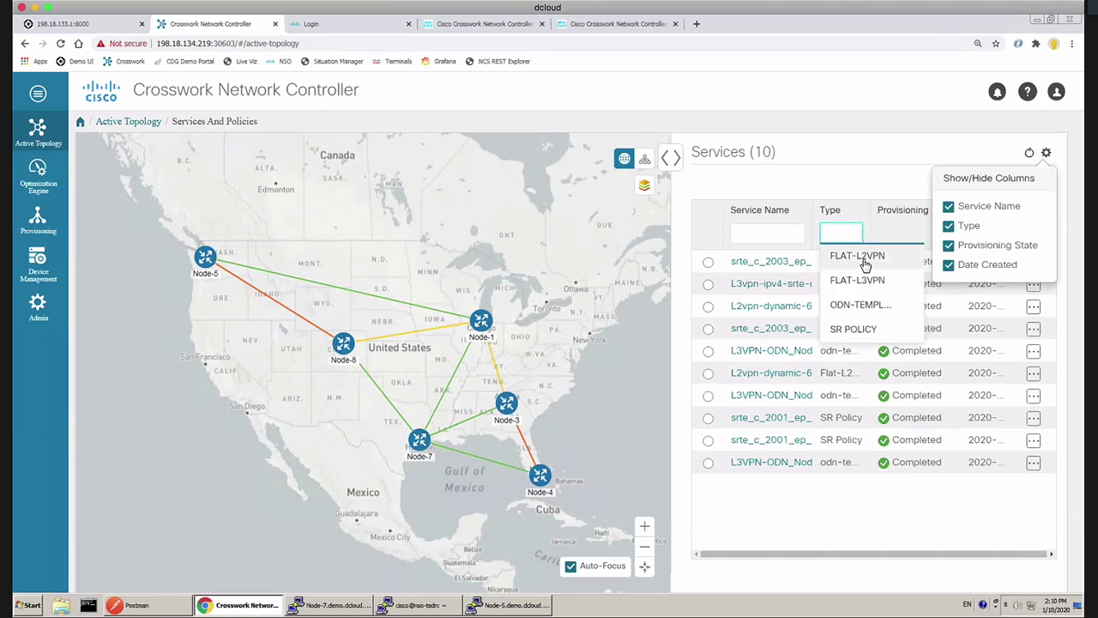
pyautogui.click(864, 262)
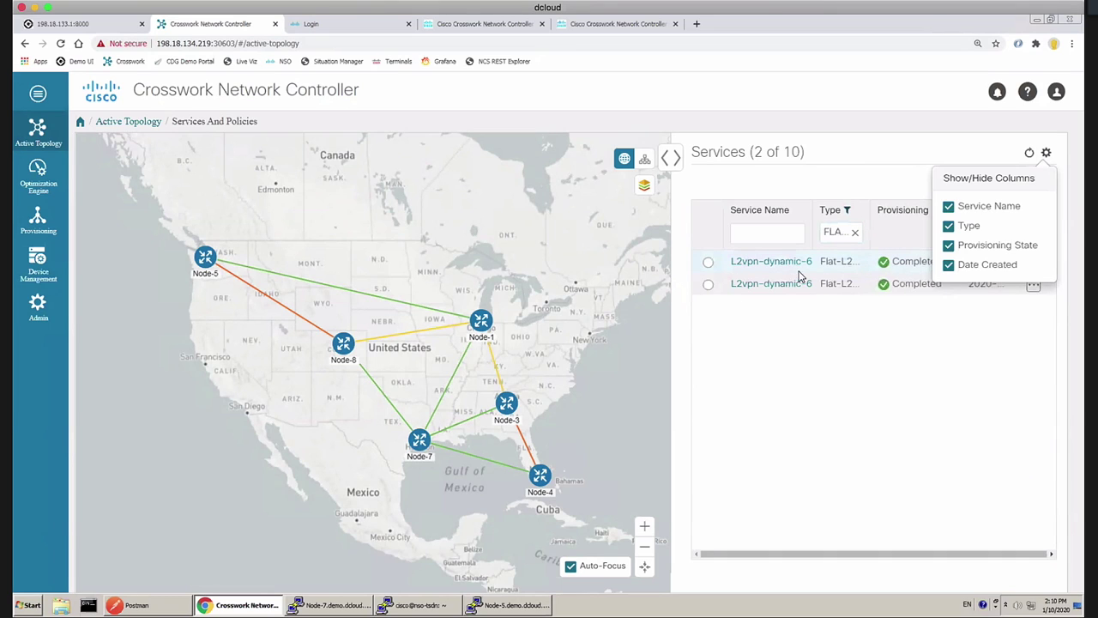
# Show the path of L2vpn-dynamic-602 on the topology map and open its service details
pyautogui.click(708, 262)
pyautogui.click(707, 287)
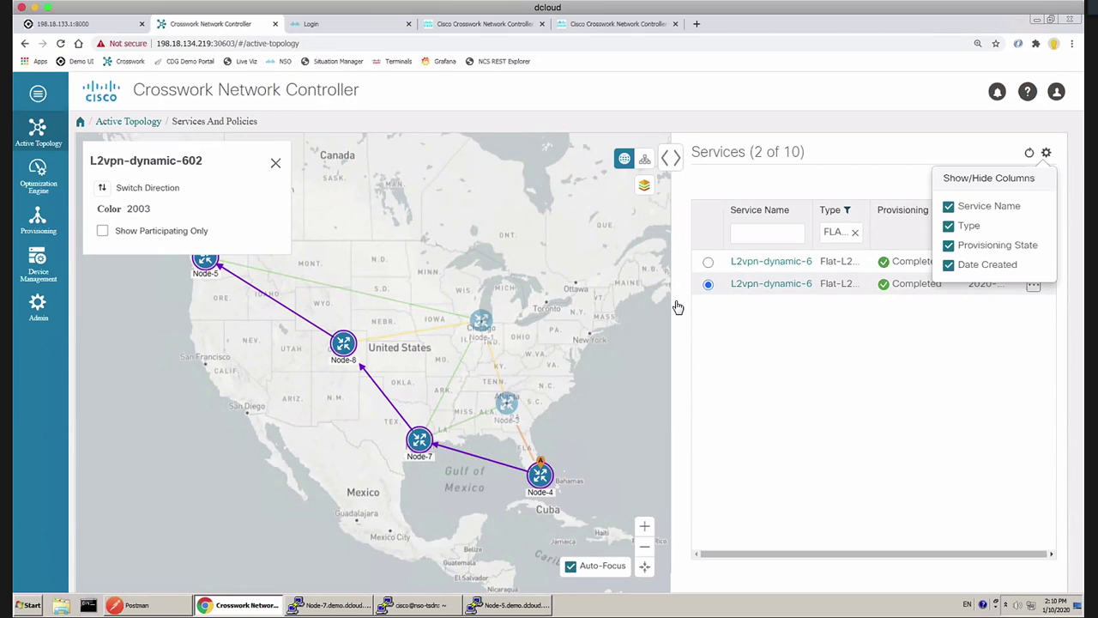
pyautogui.click(751, 282)
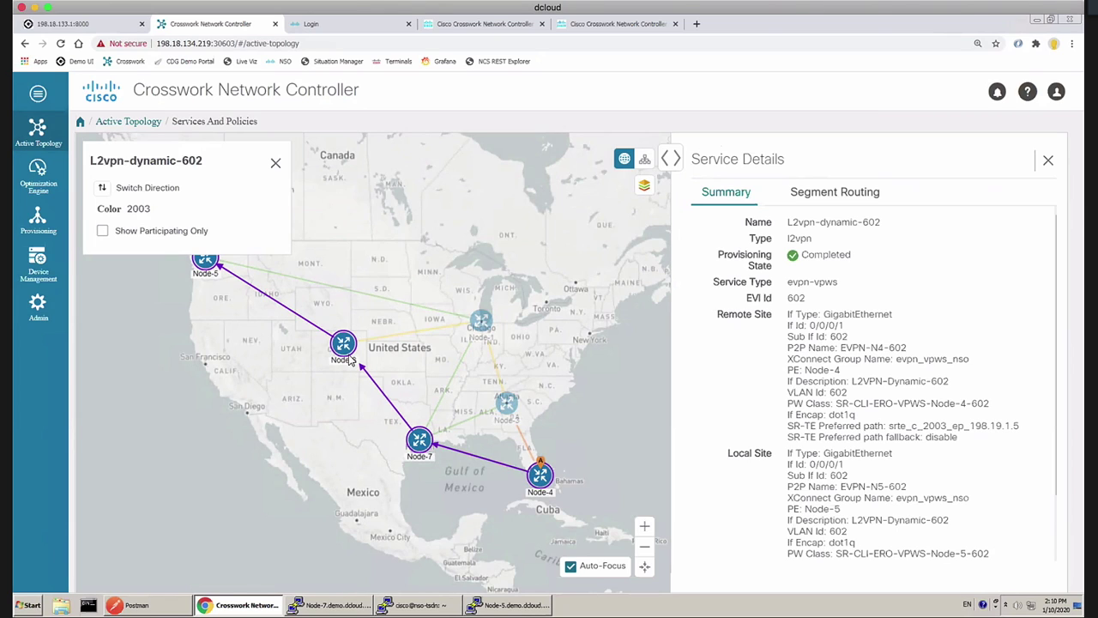
# Switch to the Node-7 PuTTY session, shut down interface Gig0/0/0/3 towards Node-8 and commit the configuration
pyautogui.click(329, 608)
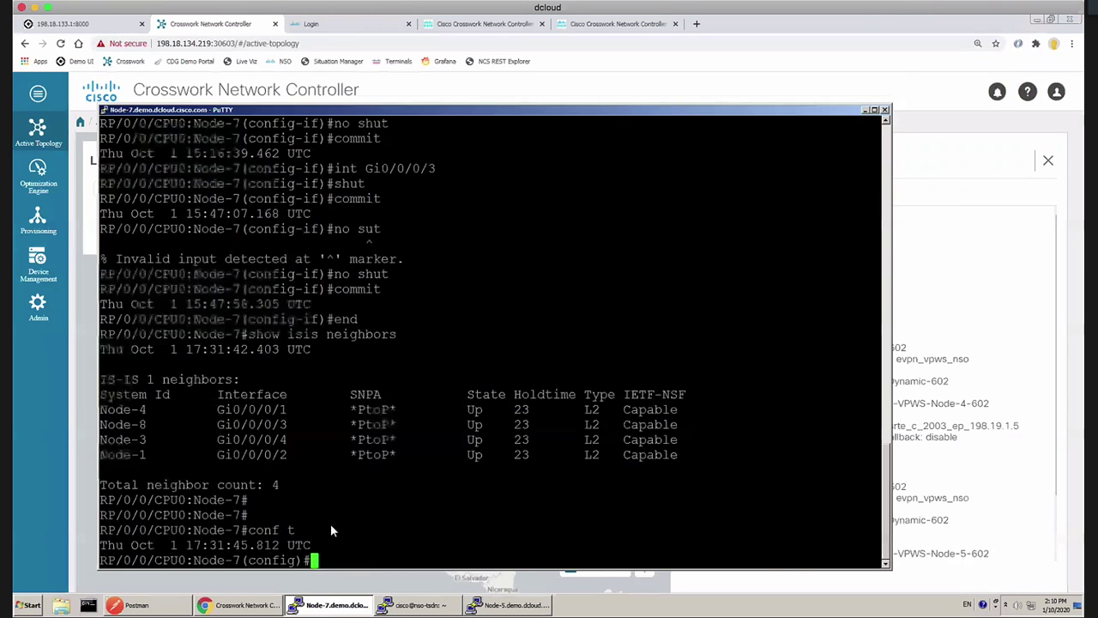
pyautogui.click(343, 607)
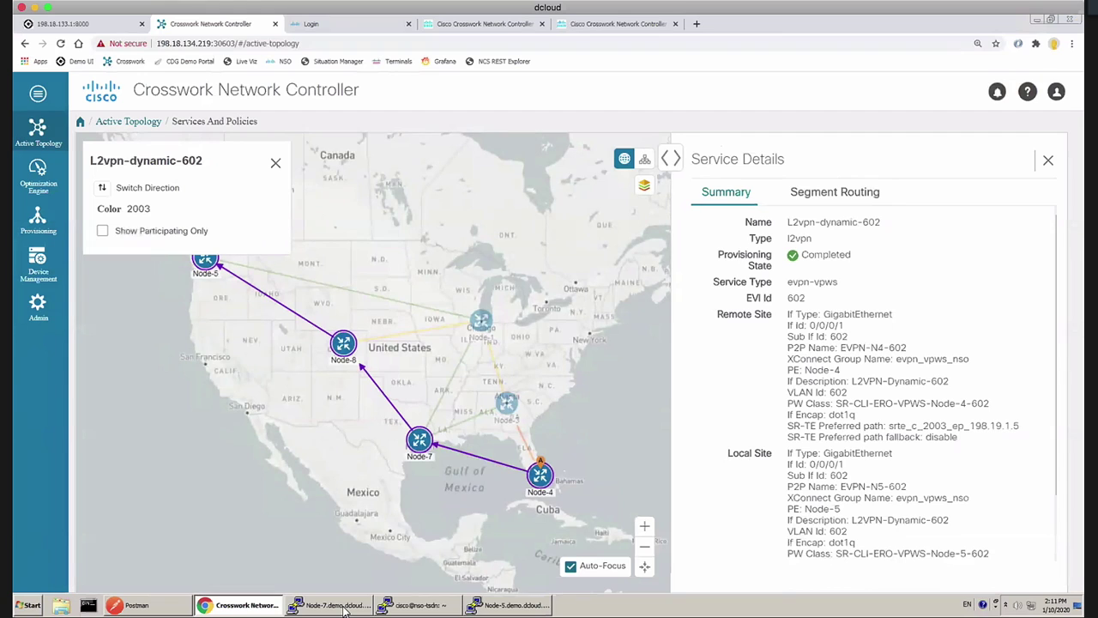
pyautogui.click(343, 607)
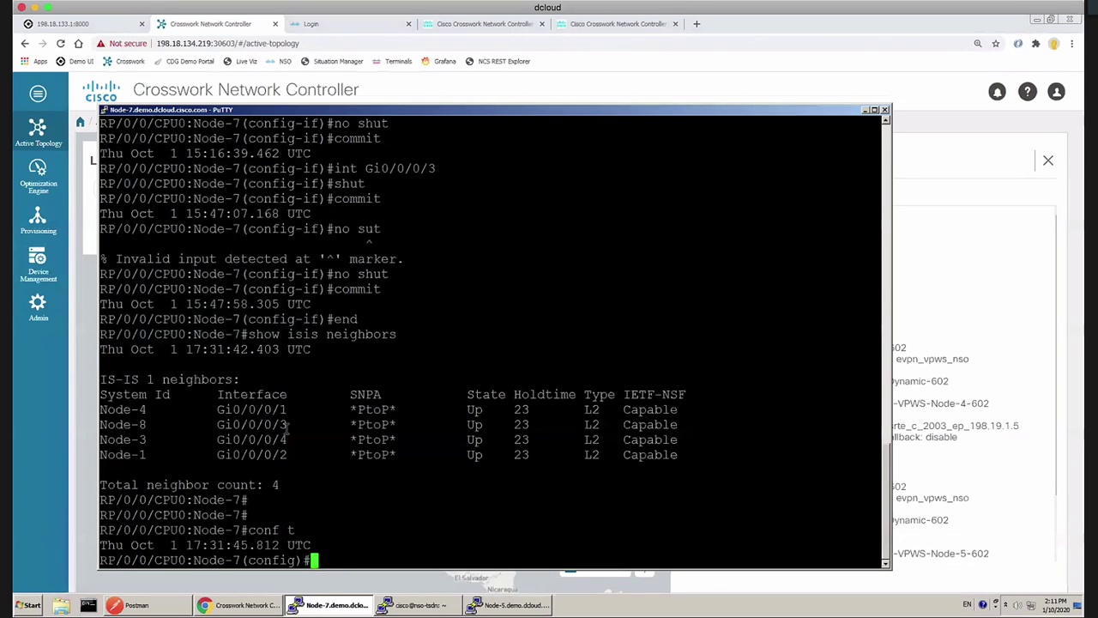
pyautogui.write('int Gig0/0/0/3')
pyautogui.press('Return')
pyautogui.write('shut')
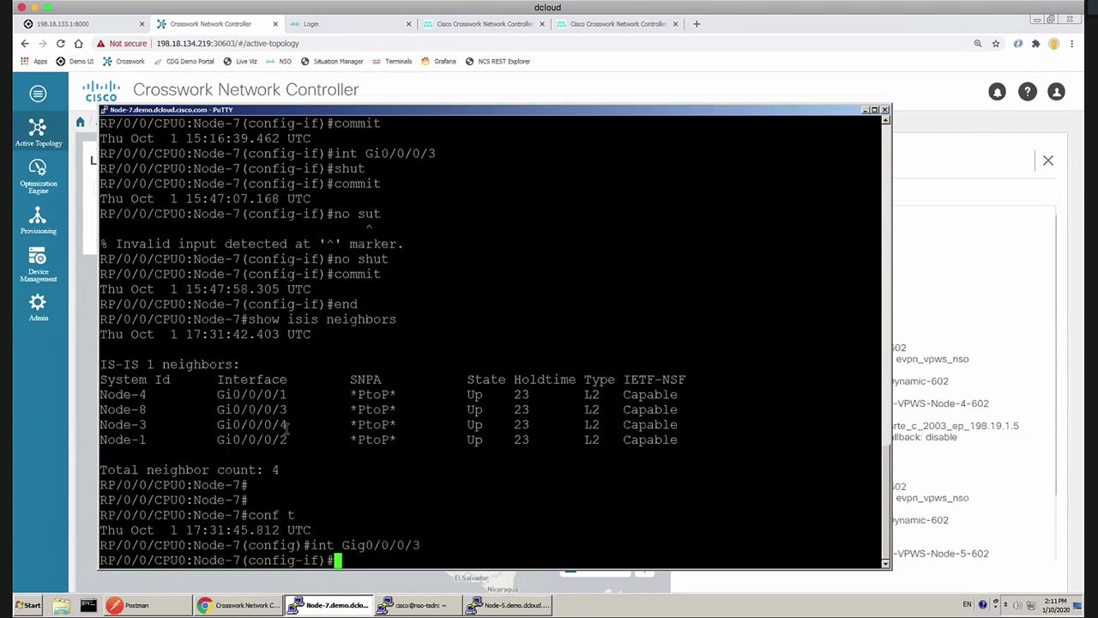
pyautogui.press('Return')
pyautogui.write('commit')
pyautogui.press('Return')
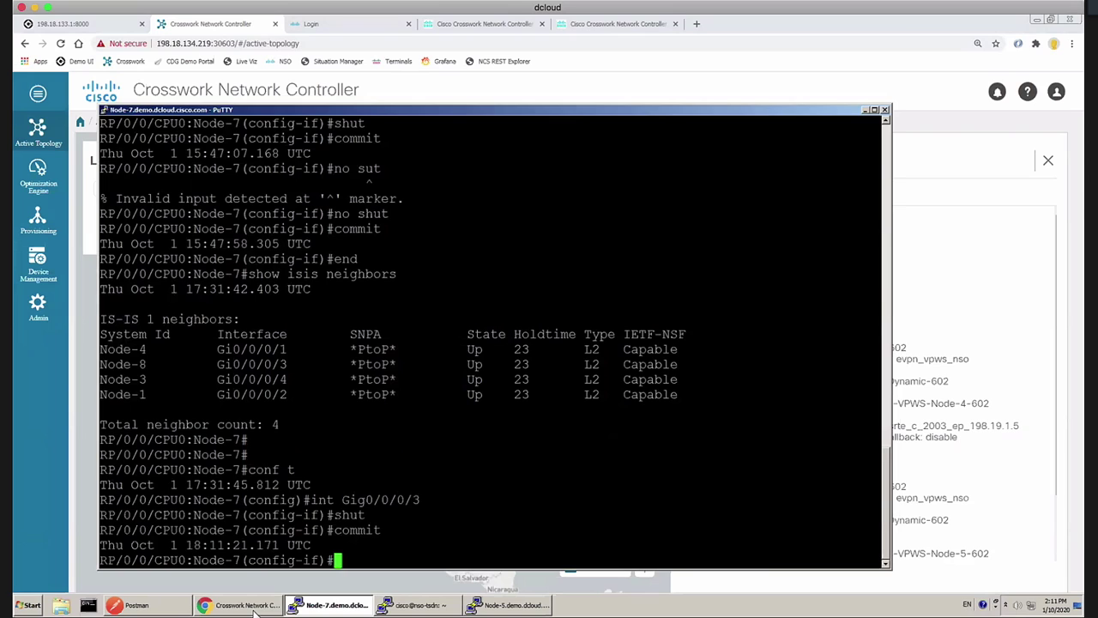
# Switch to Crosswork Network Controller and open the full SR policy details for L2vpn-dynamic-602's policy from Node-4 to Node-5
pyautogui.click(240, 605)
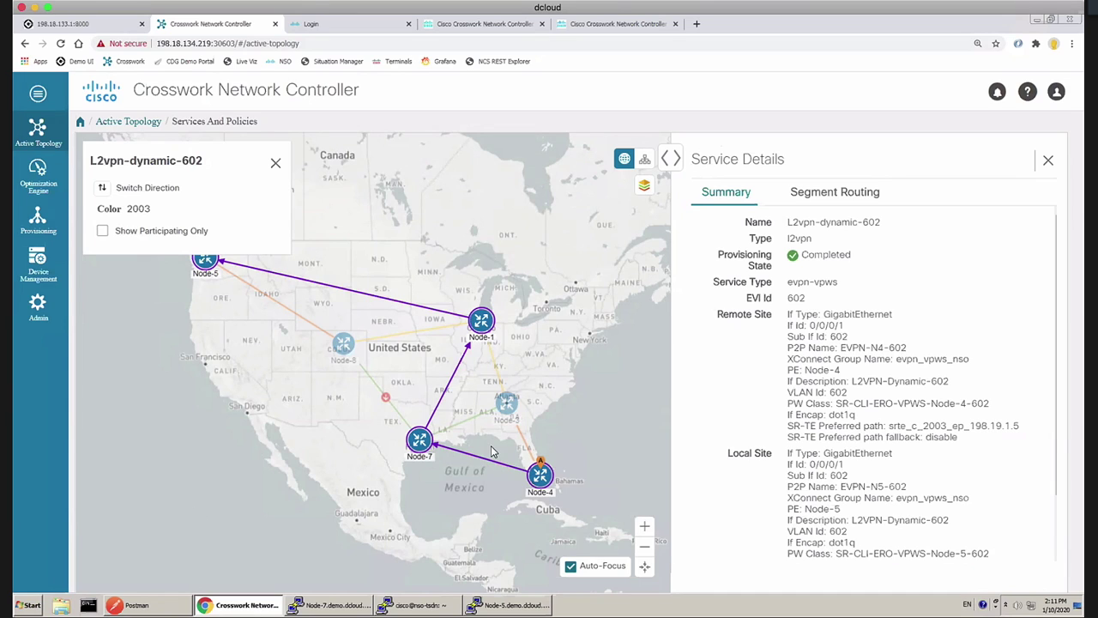
pyautogui.click(830, 198)
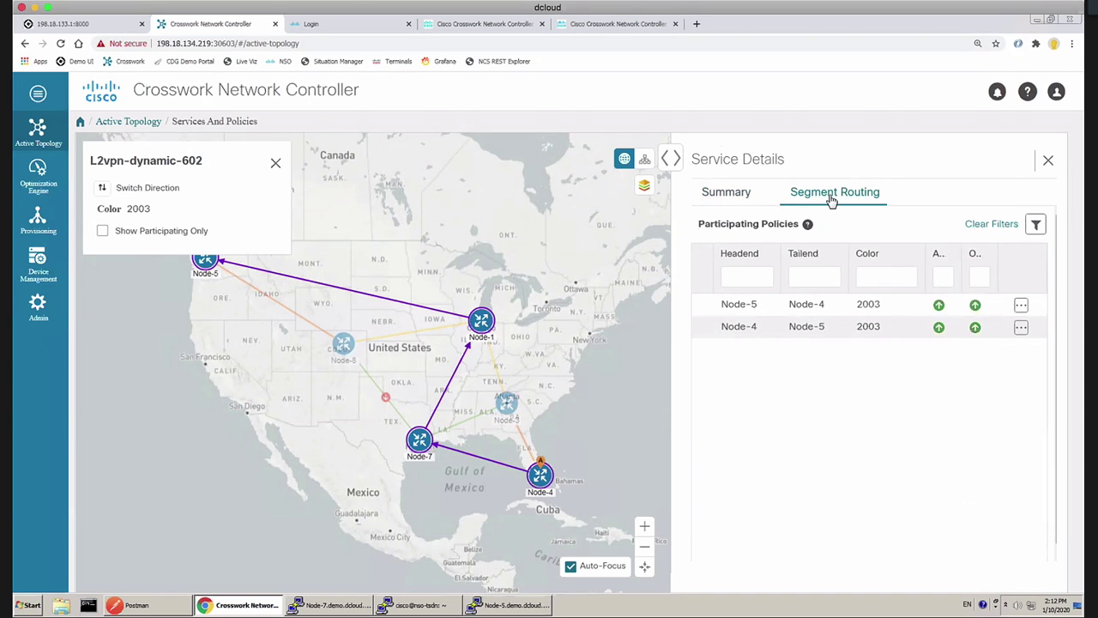
pyautogui.click(1020, 332)
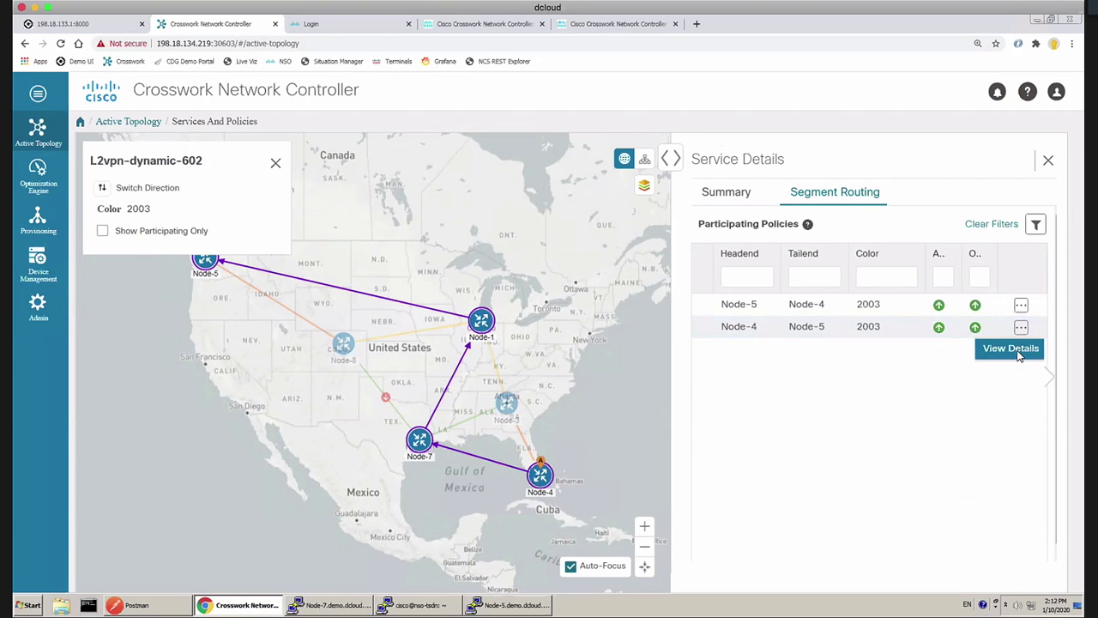
pyautogui.click(1017, 350)
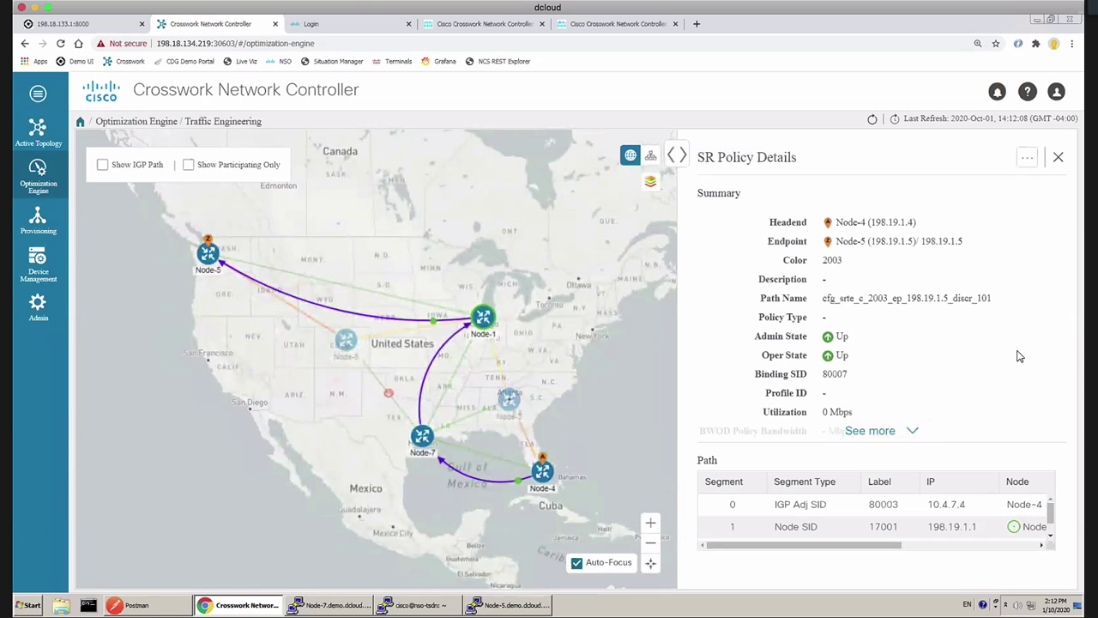
pyautogui.click(873, 431)
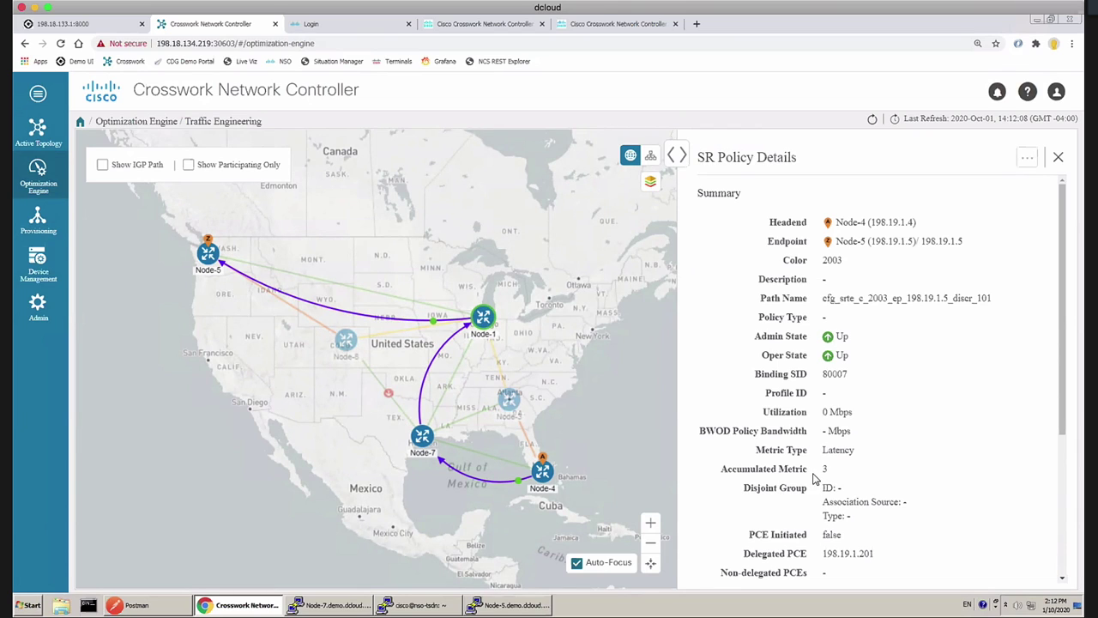
# Show the policy's IGP path and display the IGP, TE and Delay metrics on the map links
pyautogui.click(101, 165)
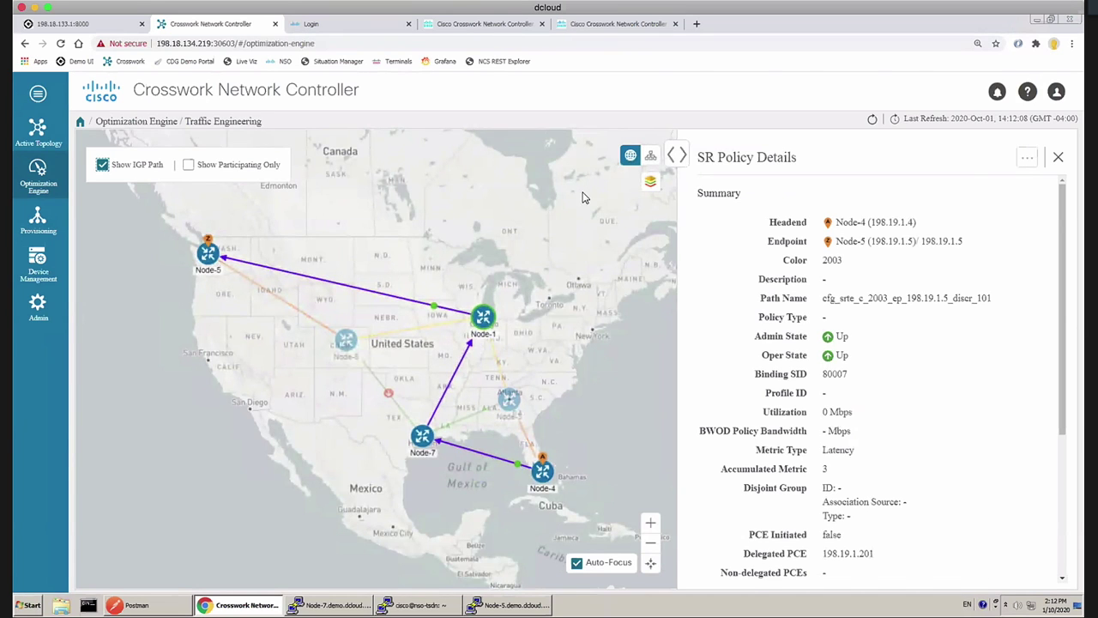
pyautogui.click(651, 183)
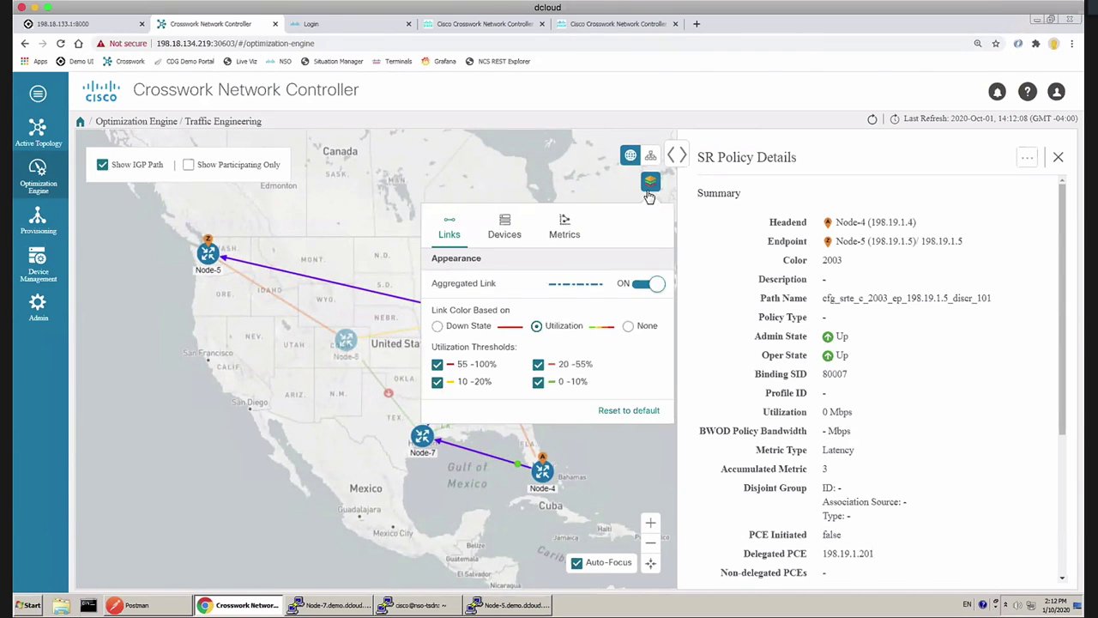
pyautogui.click(566, 227)
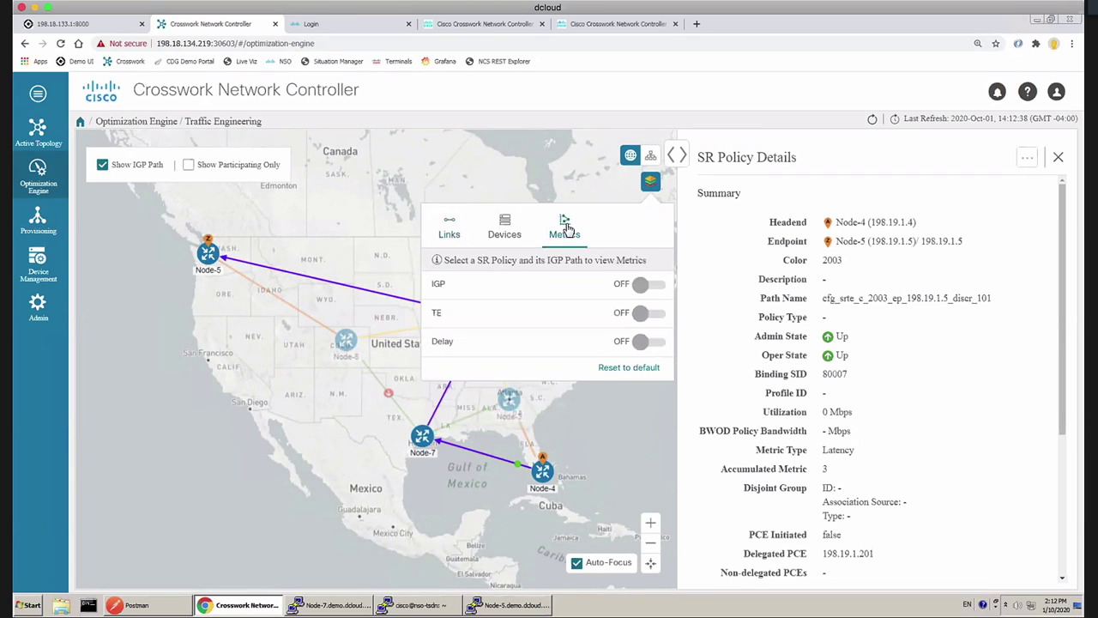
pyautogui.click(654, 288)
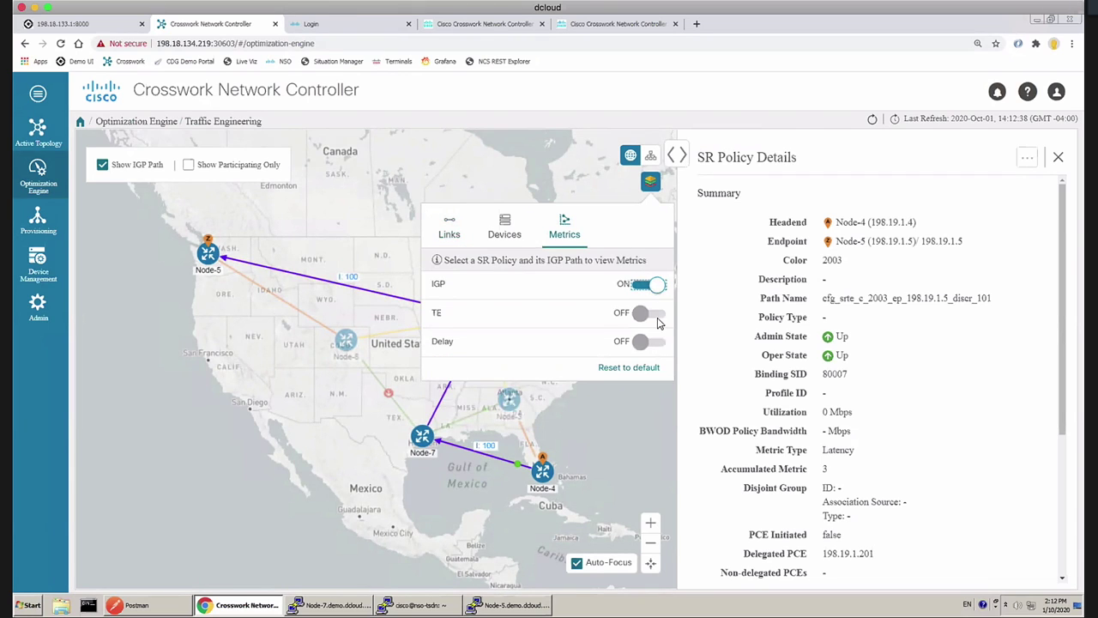
pyautogui.click(654, 314)
pyautogui.click(656, 342)
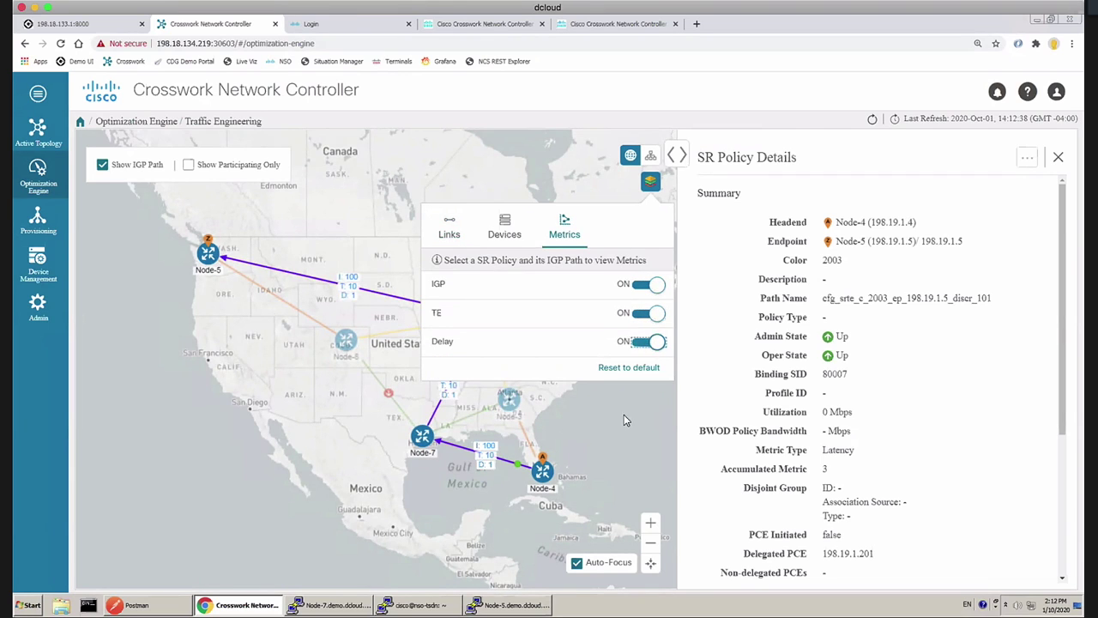
pyautogui.click(602, 439)
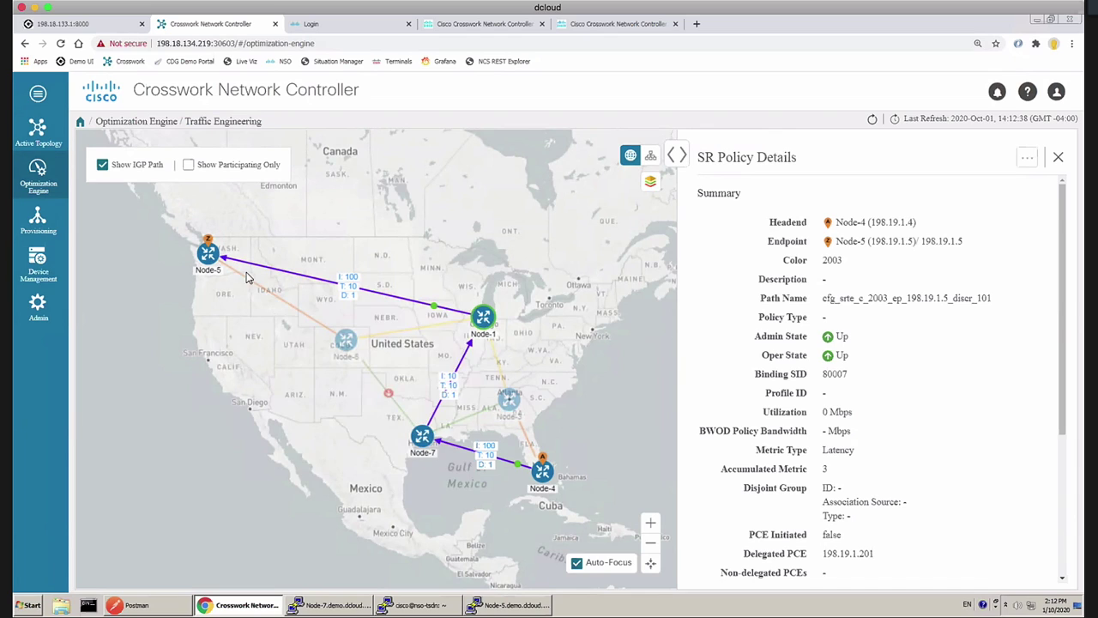
pyautogui.moveTo(483, 319)
# Switch to the Node-7 PuTTY session, bring interface Gig0/0/0/3 back up with no shut and commit the configuration
pyautogui.click(335, 605)
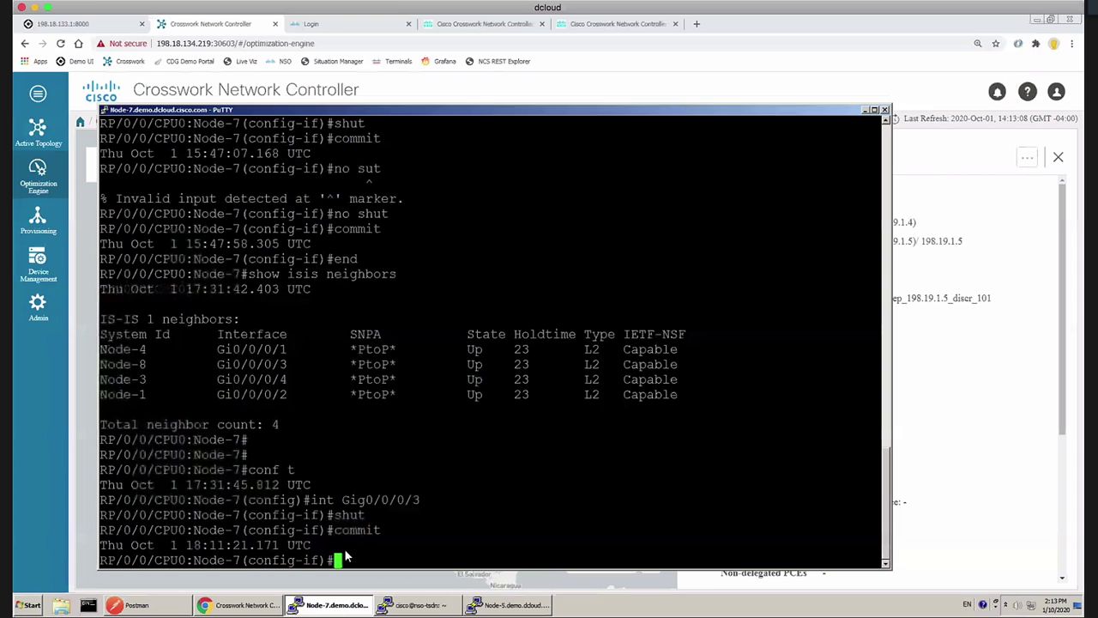
pyautogui.write('no shut')
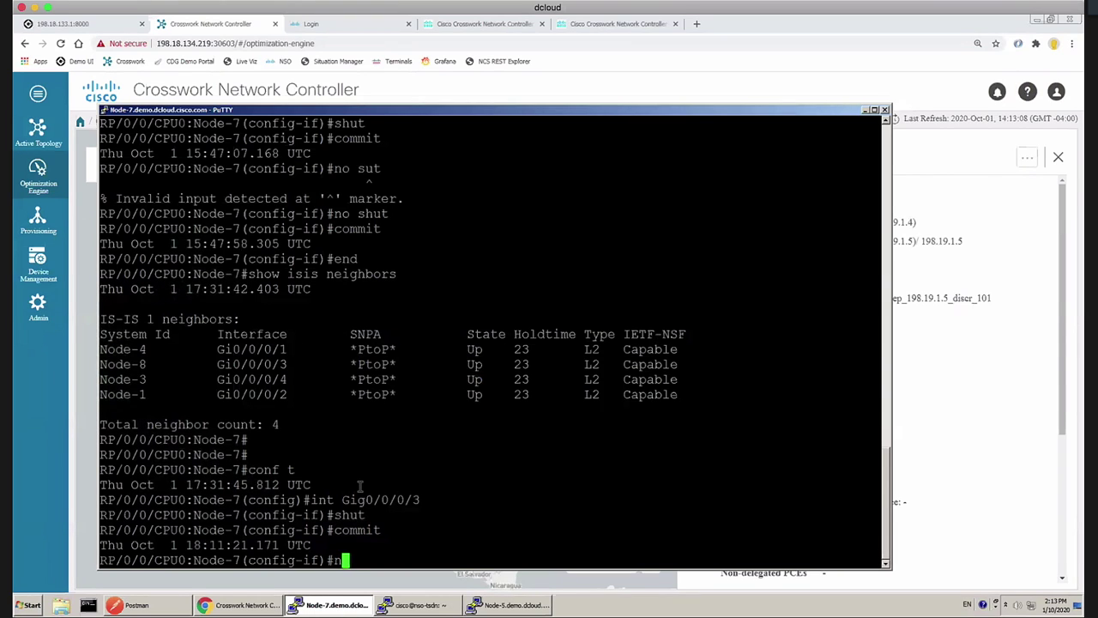
pyautogui.press('Return')
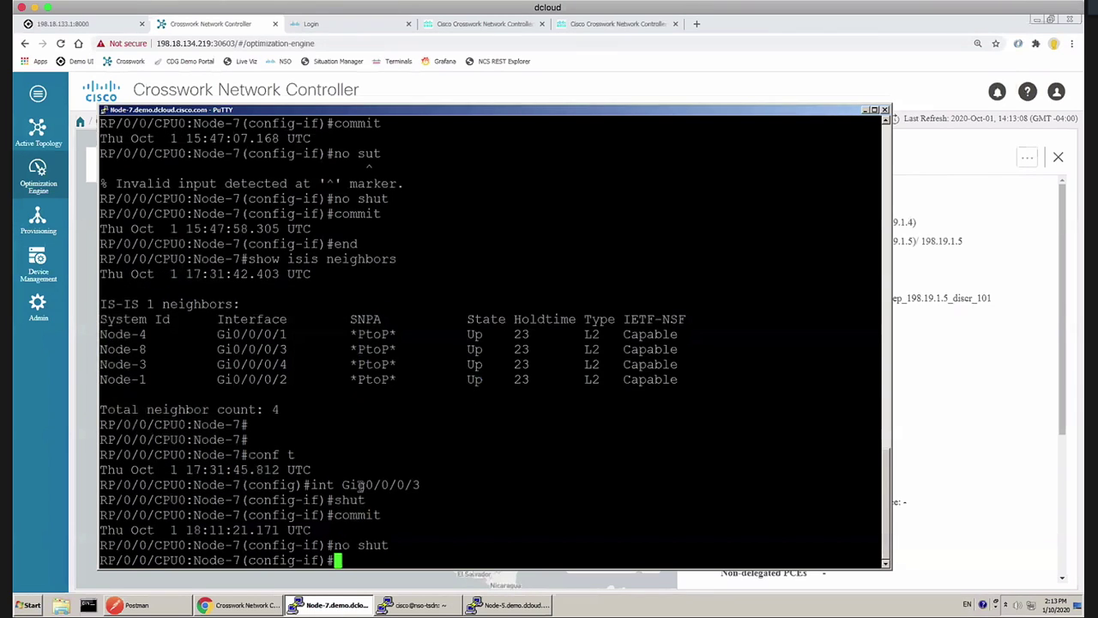
pyautogui.write('commit')
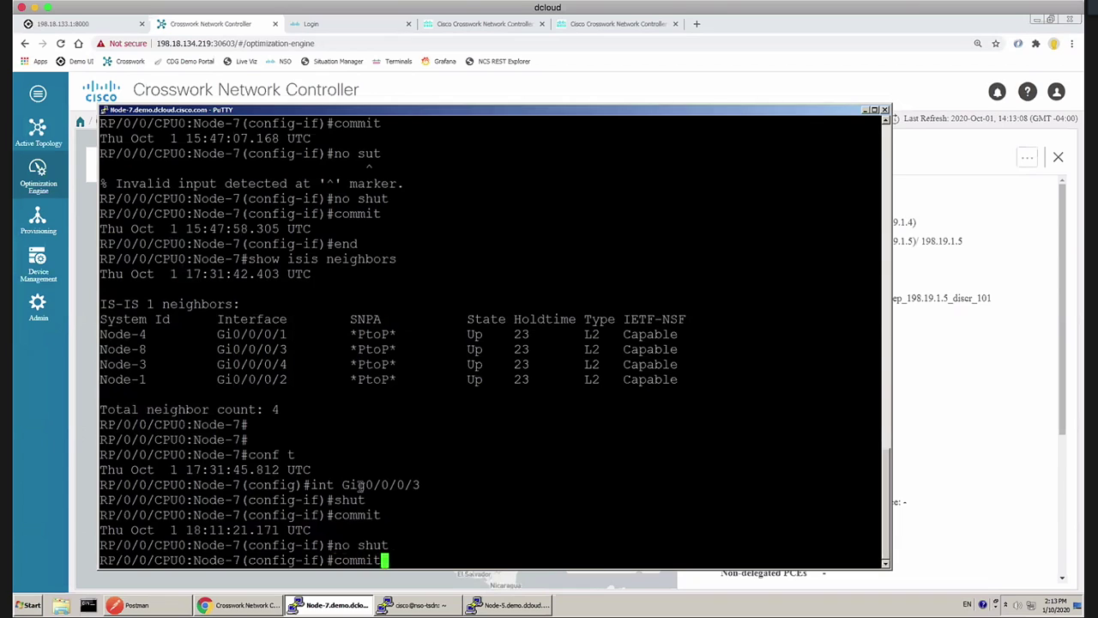
pyautogui.press('Return')
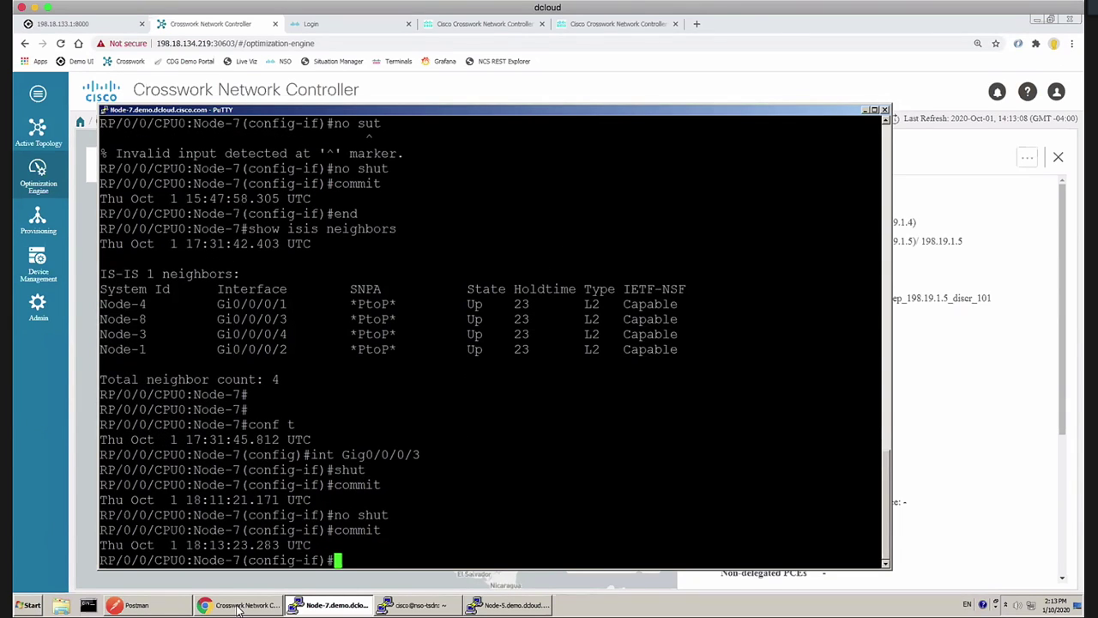
# Return to Crosswork Network Controller and open the Active Topology service details of L3vpn-ipv4-srte-odn-vpncustomer1
pyautogui.click(257, 606)
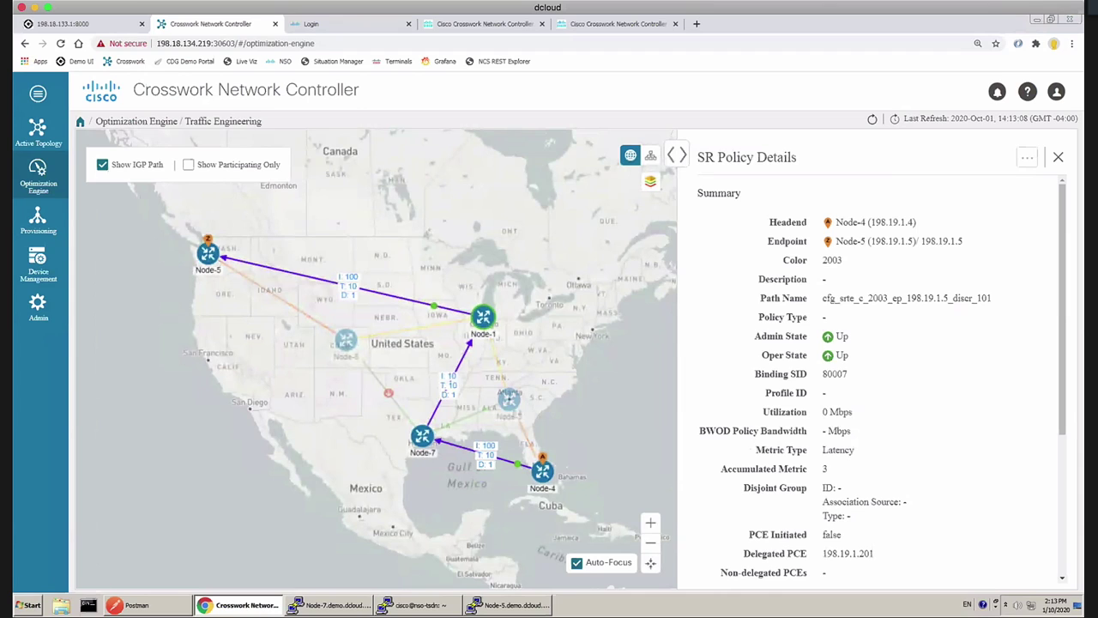
pyautogui.moveTo(53, 137)
pyautogui.click(134, 138)
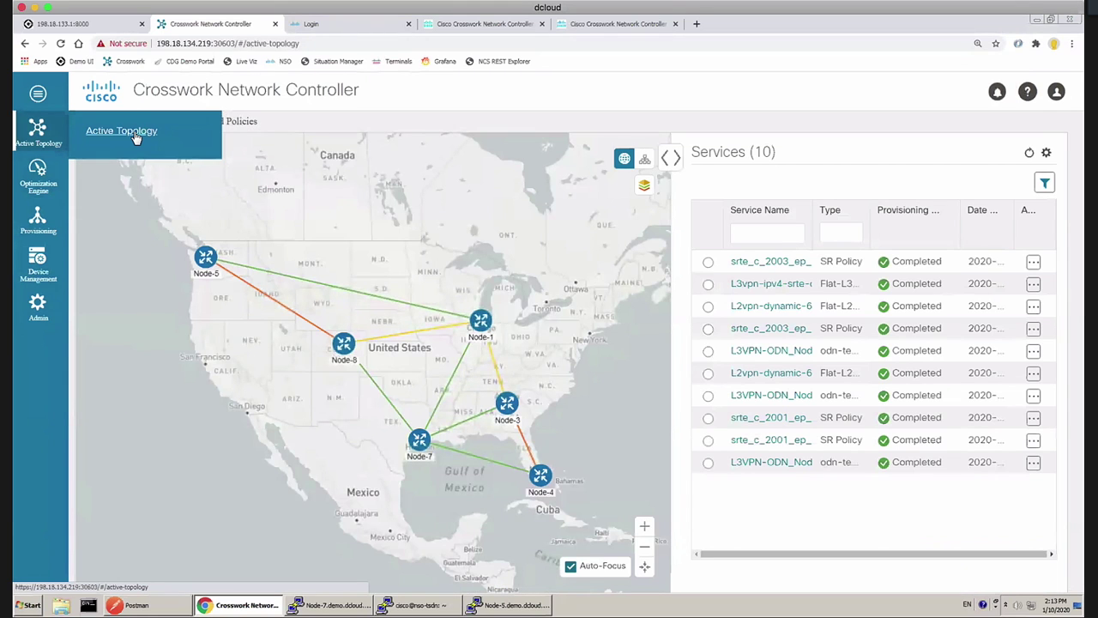
pyautogui.click(780, 280)
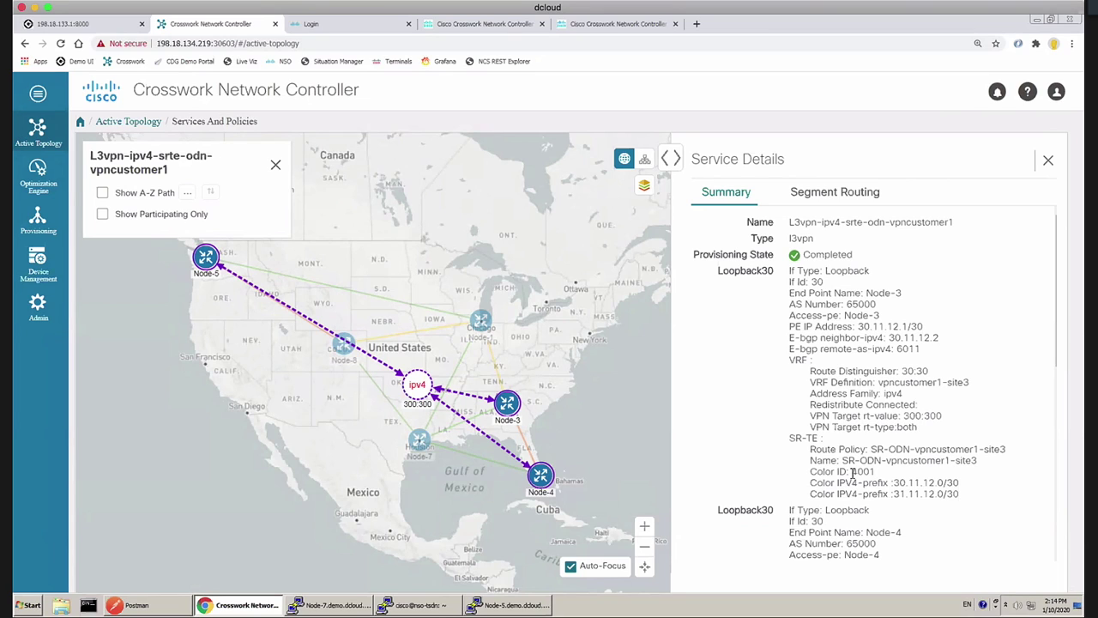
# Examine the SR-TE color ID and VRF settings of the endpoints in the L3VPN service summary
pyautogui.moveTo(852, 471); pyautogui.dragTo(877, 472)
pyautogui.scroll(-1, 836, 439)
pyautogui.scroll(-1, 837, 439)
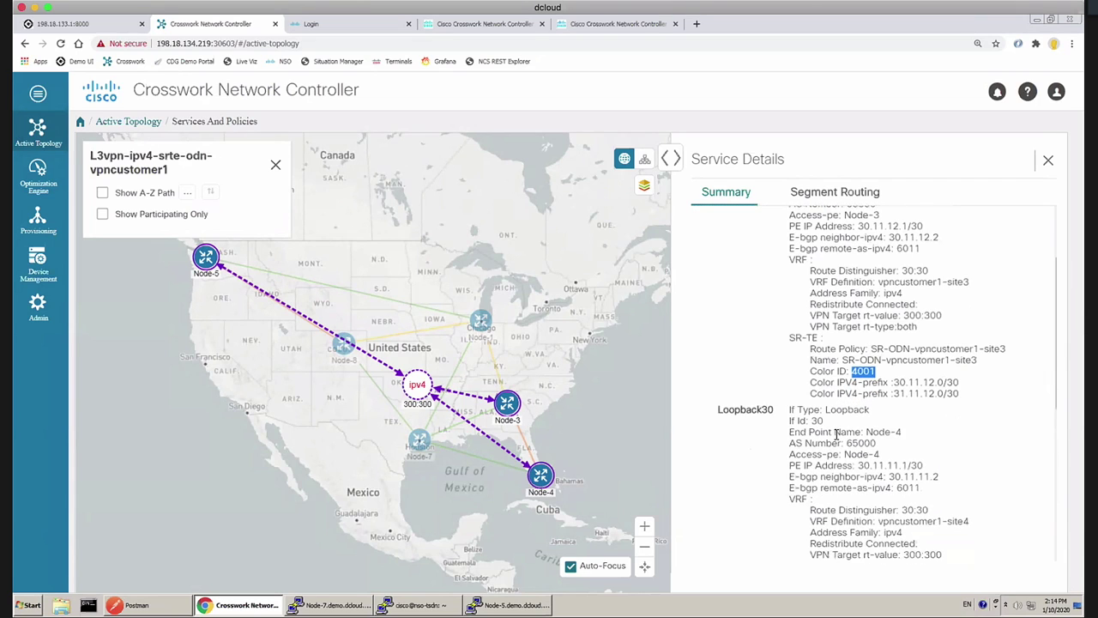
pyautogui.scroll(-3, 836, 435)
pyautogui.scroll(2, 836, 434)
pyautogui.scroll(-1, 837, 434)
pyautogui.scroll(2, 836, 434)
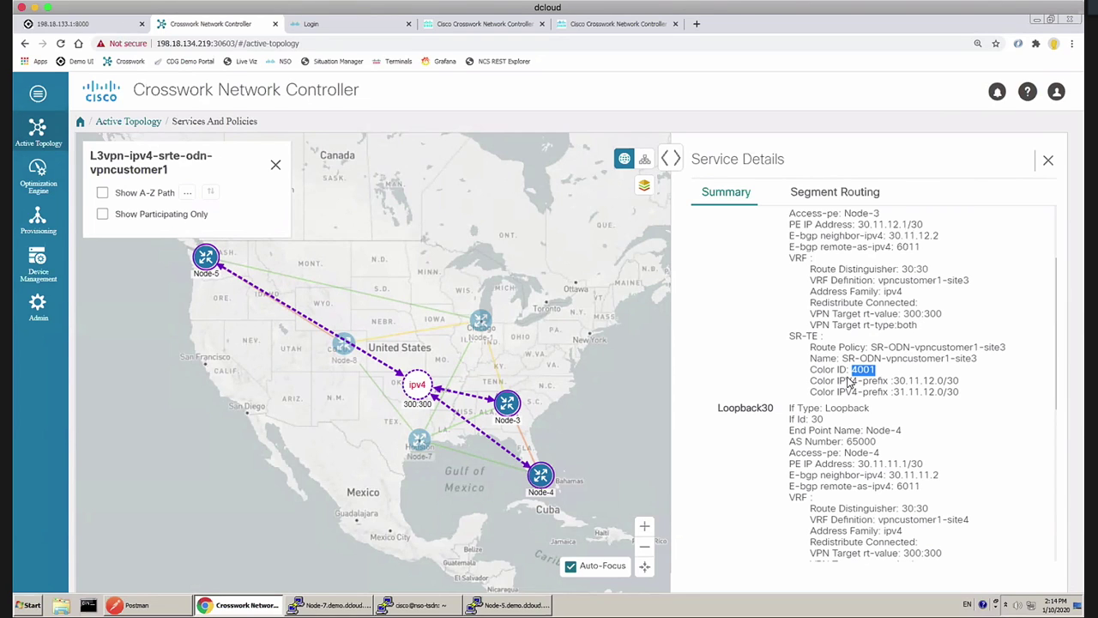
# Show the L3VPN service's A-Z path from Node-5 to Node-4 with color 4001 on the map
pyautogui.click(102, 192)
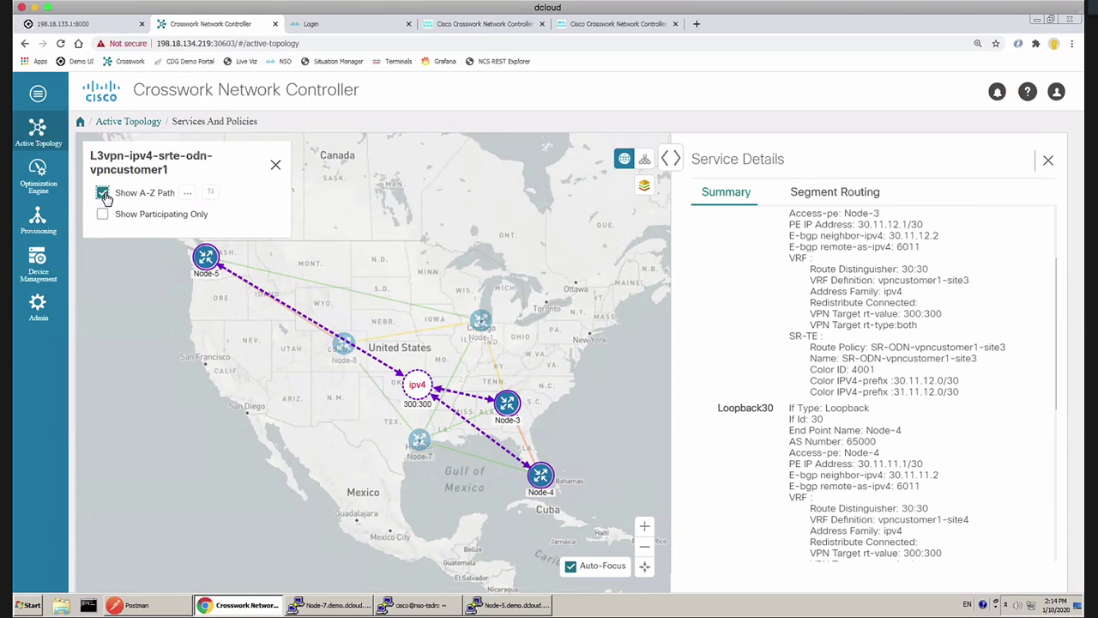
pyautogui.click(186, 197)
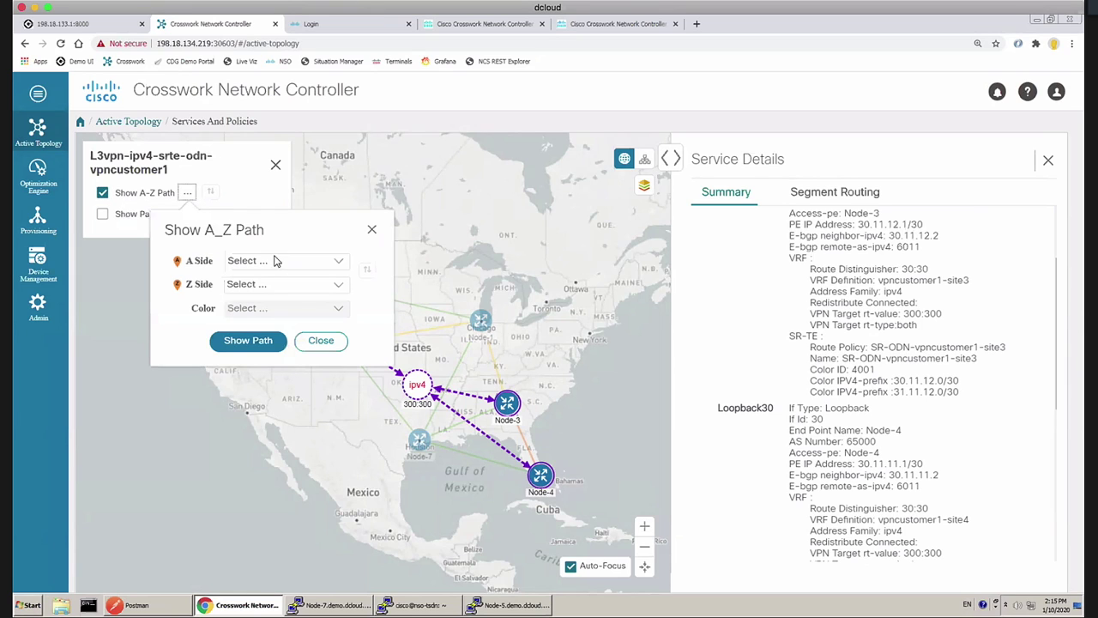
pyautogui.click(338, 262)
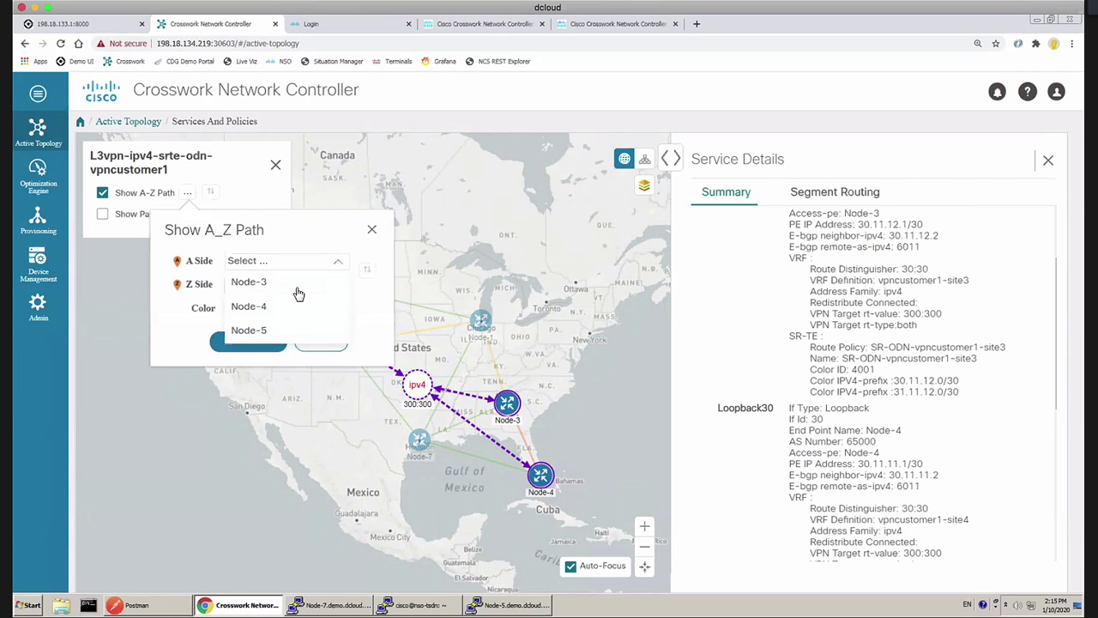
pyautogui.click(290, 332)
pyautogui.click(337, 284)
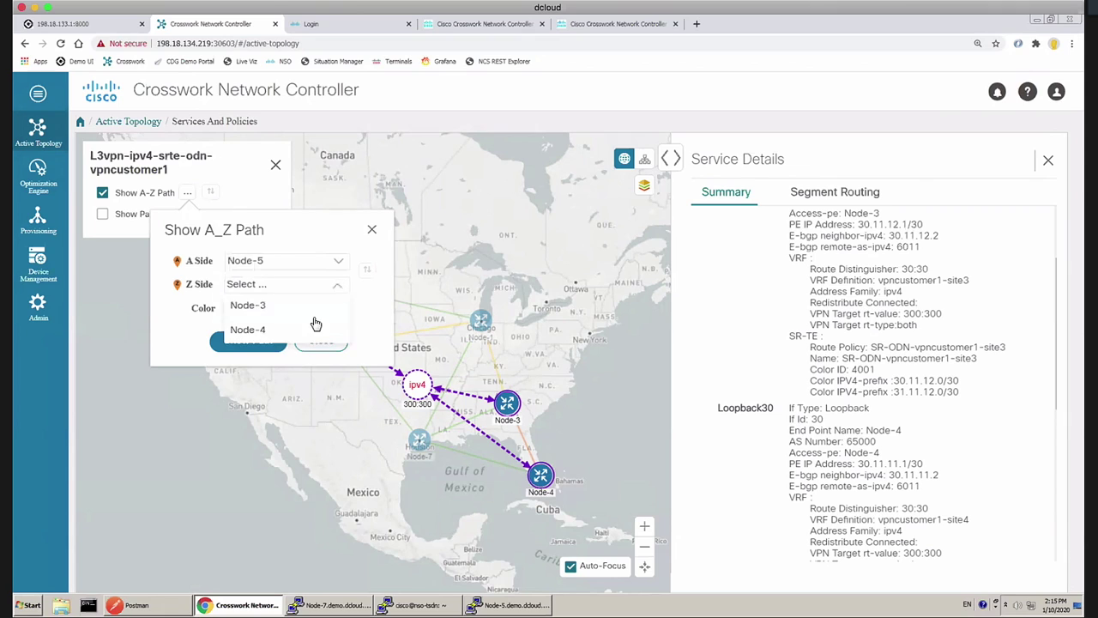
pyautogui.click(304, 333)
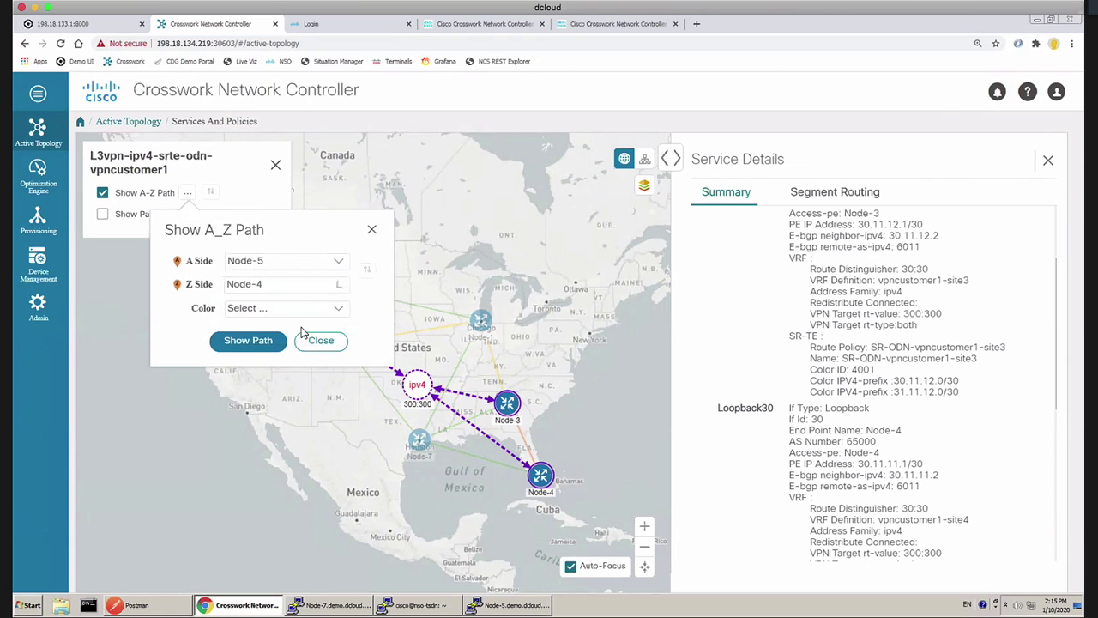
pyautogui.click(300, 314)
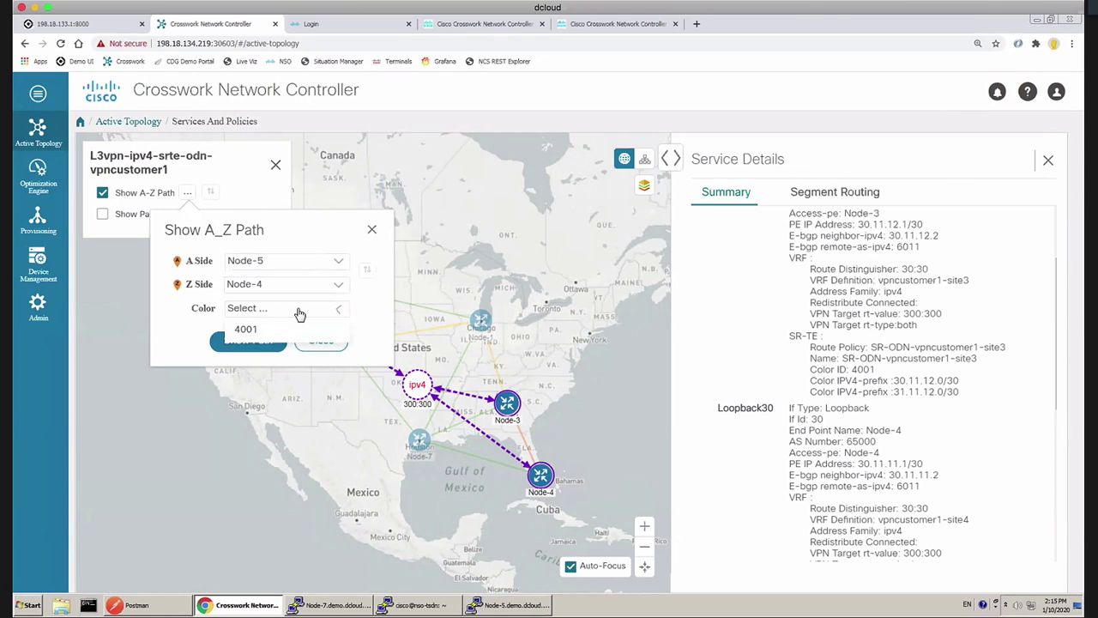
pyautogui.click(245, 331)
pyautogui.click(252, 342)
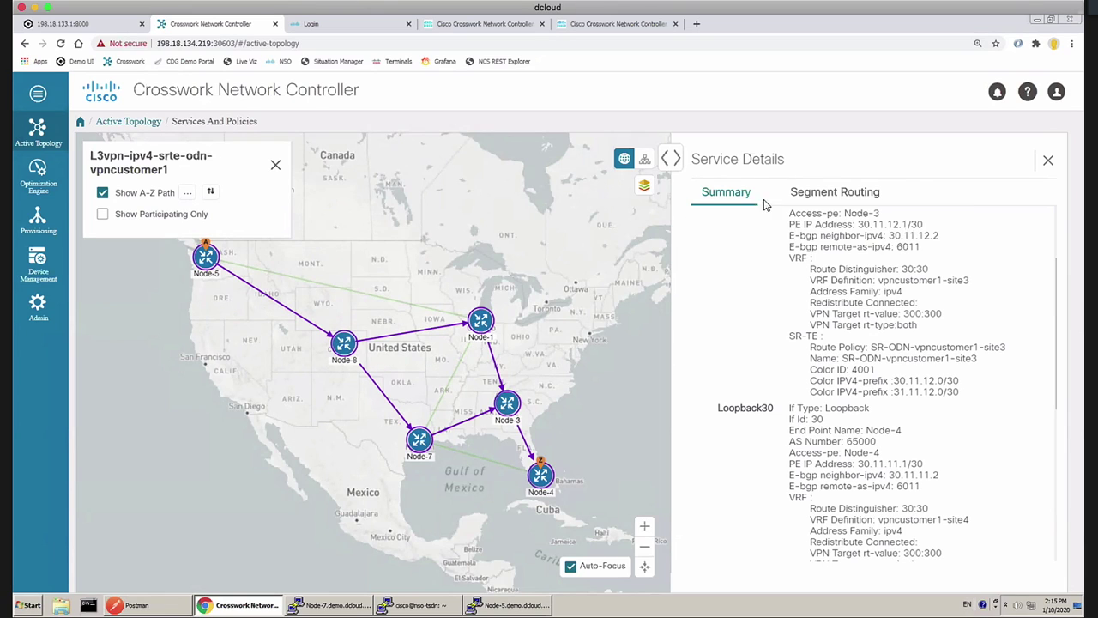
# Open the SR policy details of the participating policy from Node-4 to Node-3 and examine its expanded summary
pyautogui.click(819, 194)
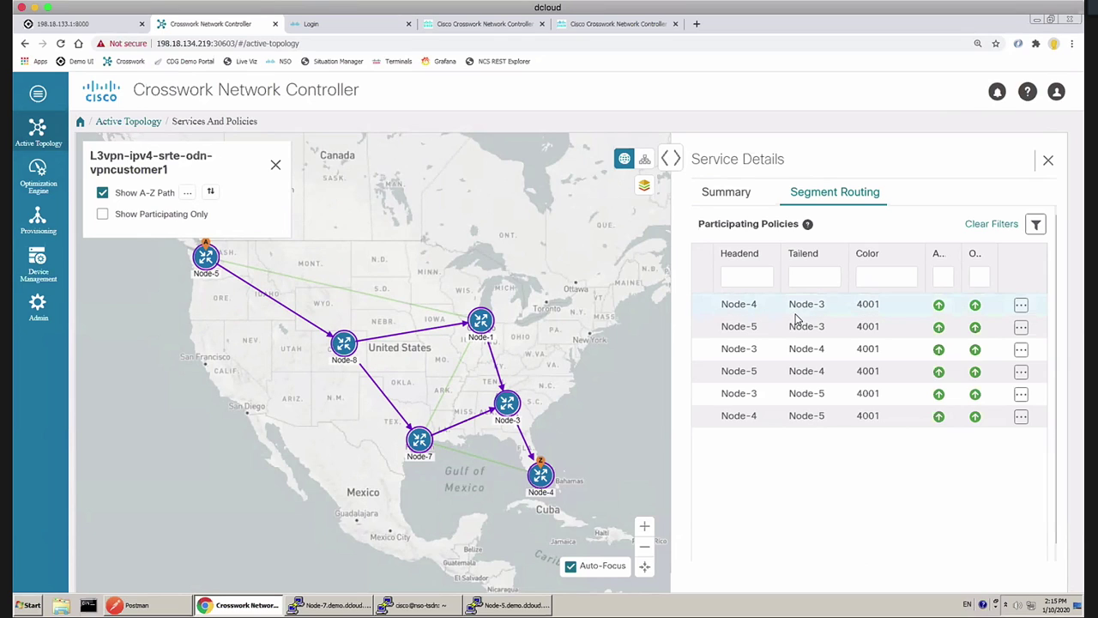
pyautogui.click(1024, 311)
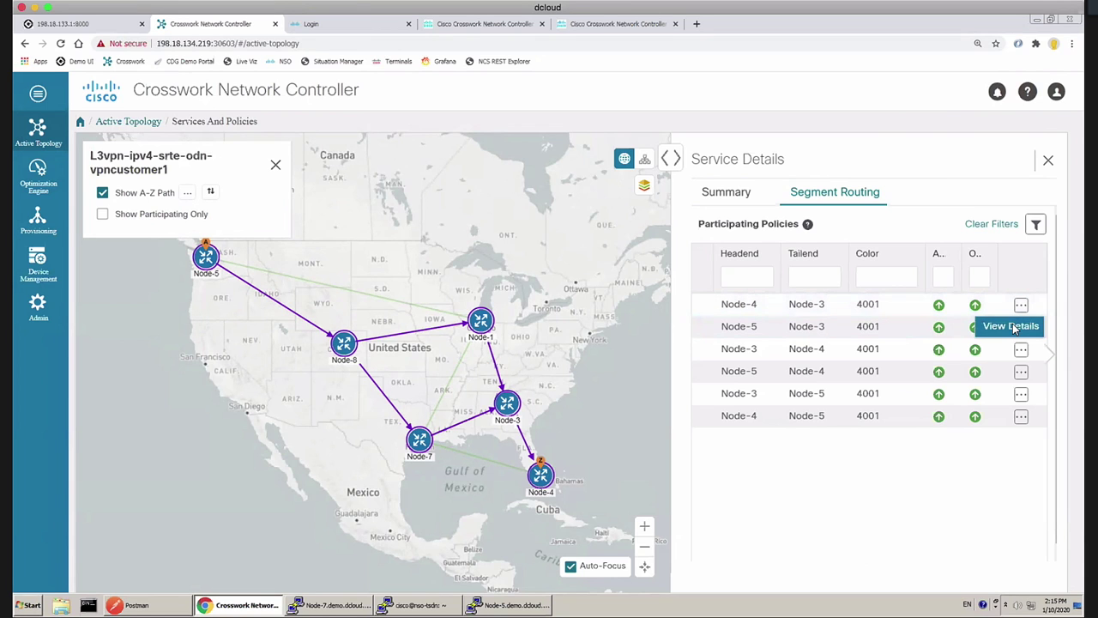
pyautogui.click(1014, 326)
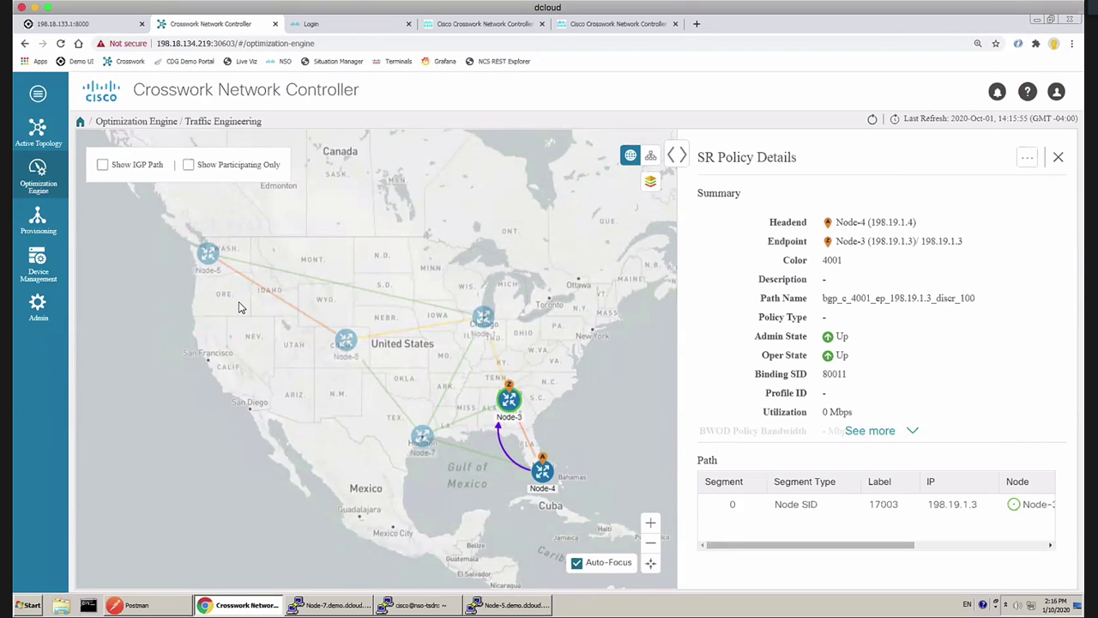
pyautogui.moveTo(47, 239)
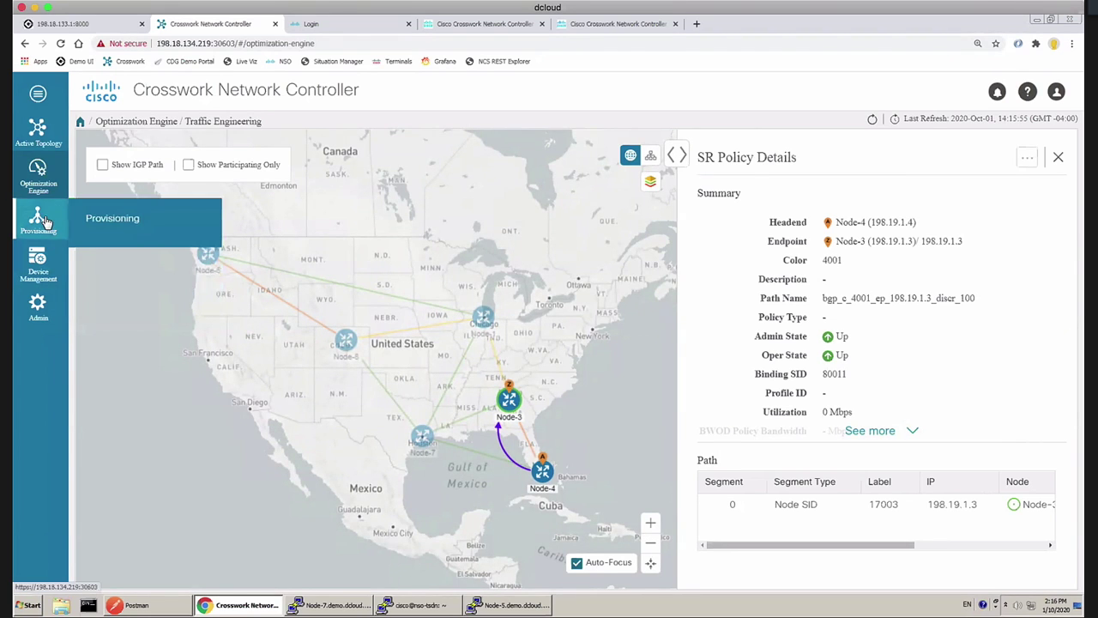
pyautogui.moveTo(36, 168)
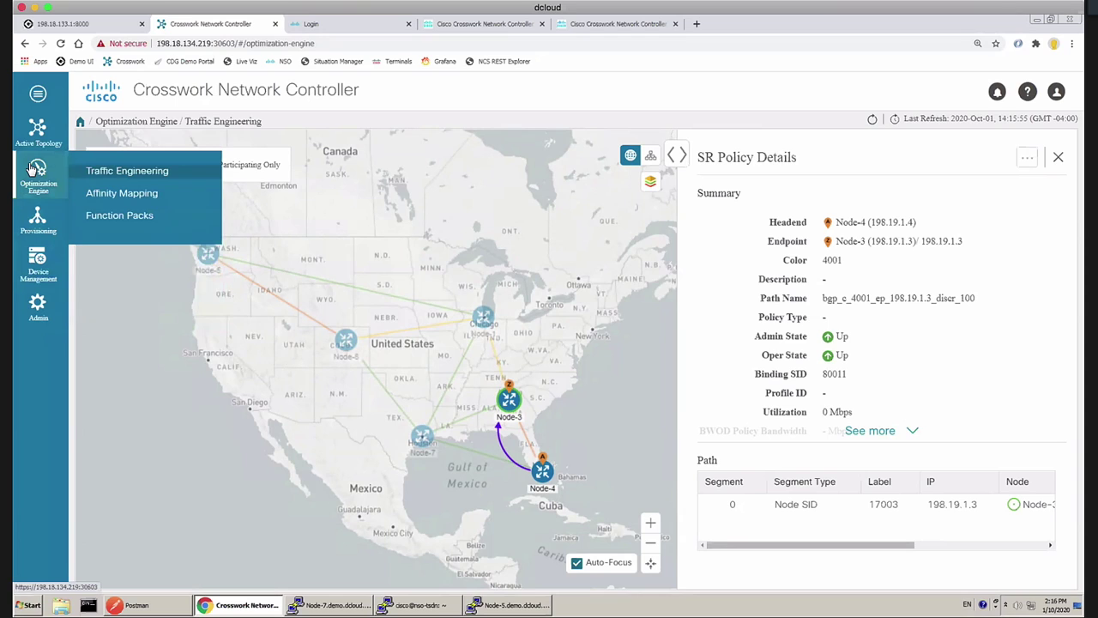
pyautogui.click(106, 172)
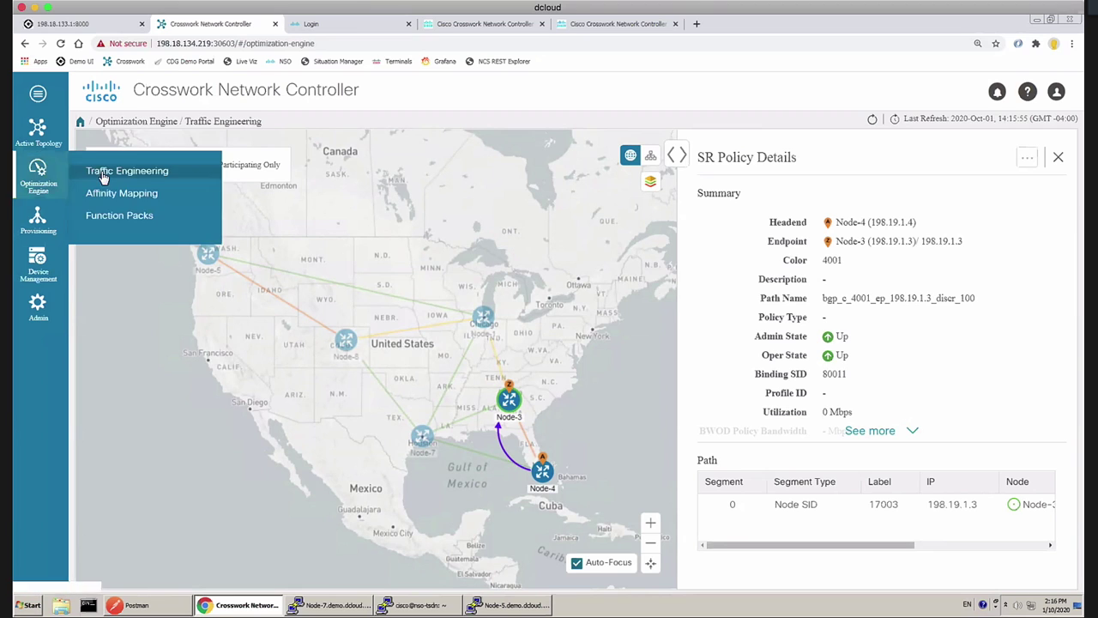
pyautogui.click(912, 435)
pyautogui.scroll(-3, 915, 438)
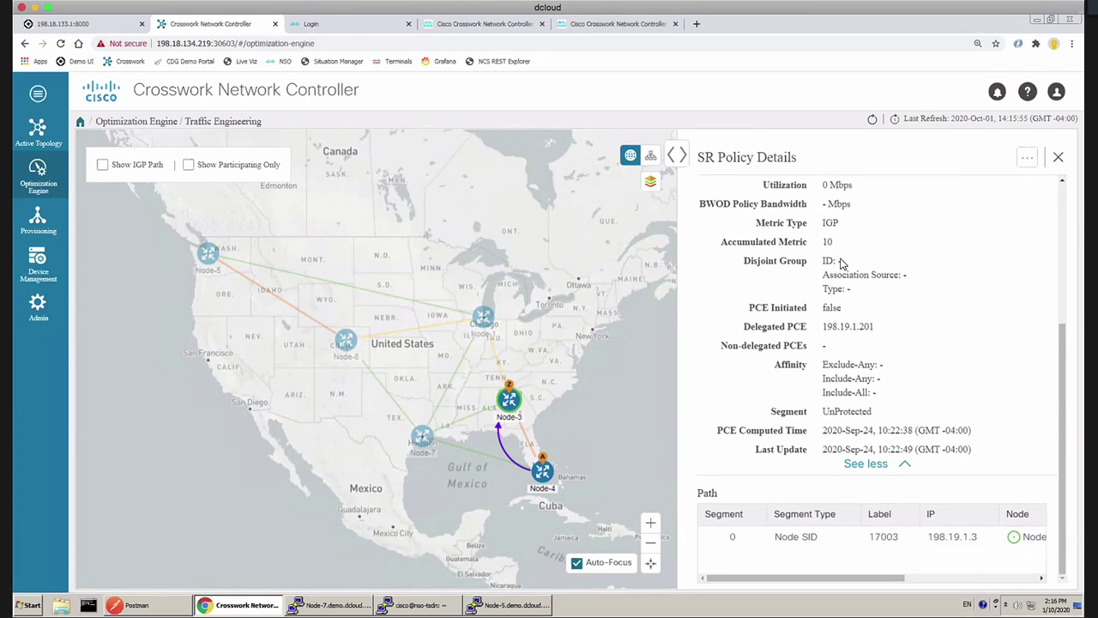
# Examine the metric, disjoint group, PCE and affinity attributes and the segment path of the Node-4 to Node-3 SR policy
pyautogui.scroll(1, 842, 262)
pyautogui.scroll(1, 842, 266)
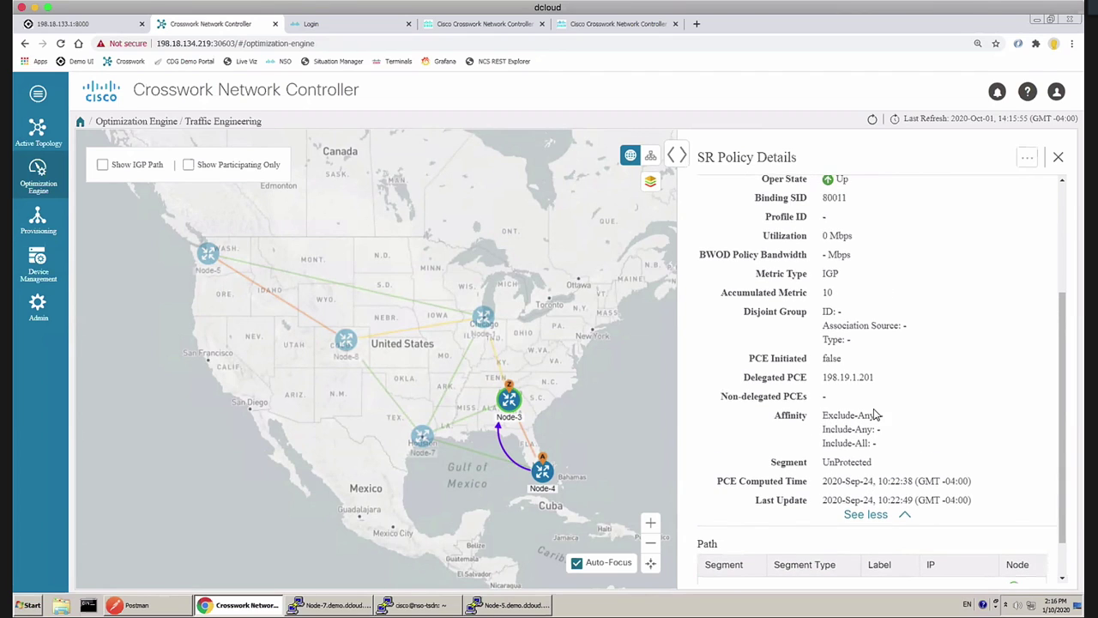
pyautogui.scroll(-2, 868, 402)
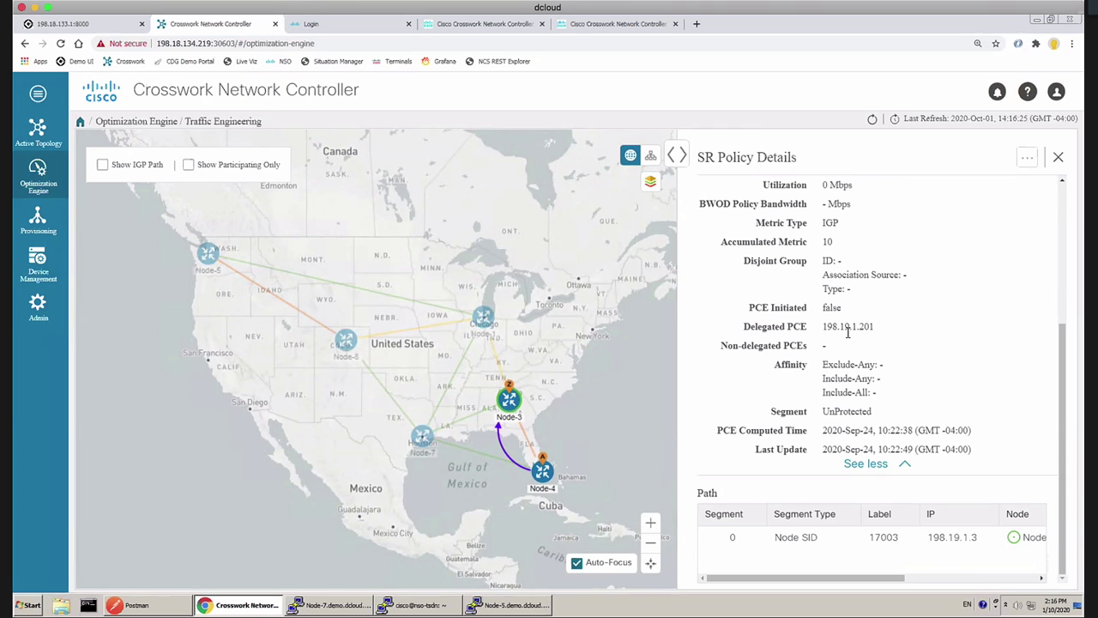
pyautogui.scroll(1, 848, 333)
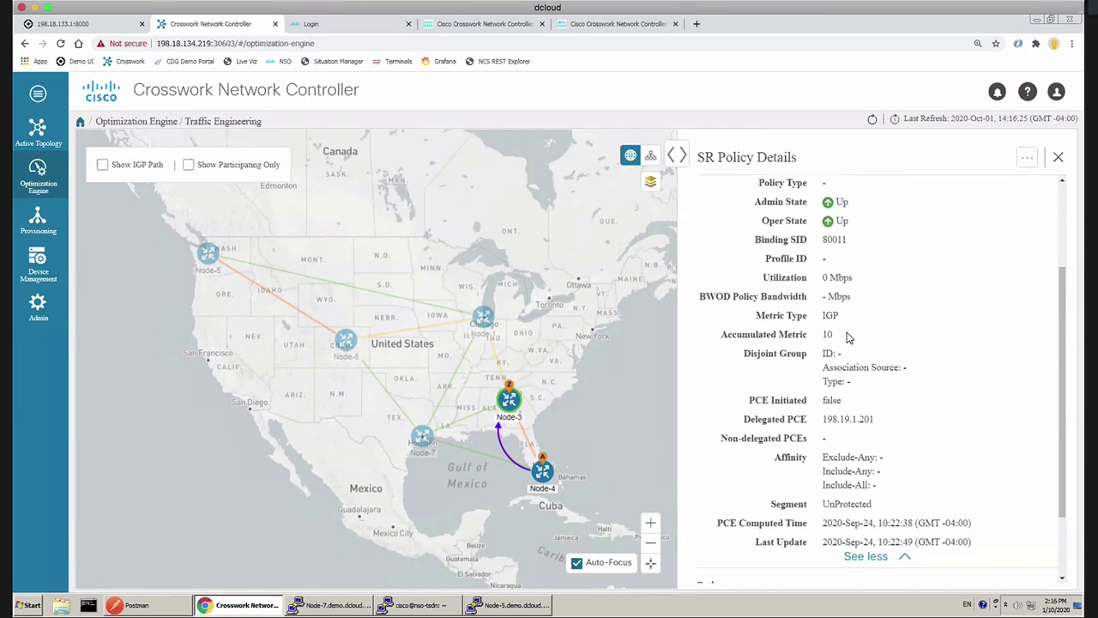
pyautogui.scroll(3, 847, 334)
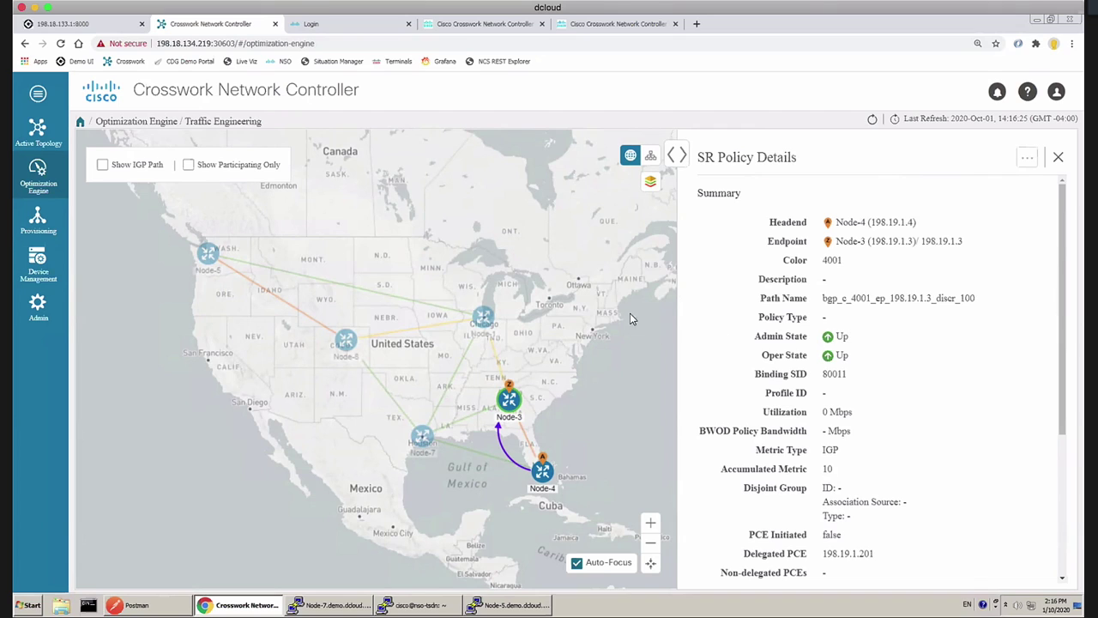
# Open the administration list of providers to view the NSO and SR-PCE entries
pyautogui.moveTo(39, 276)
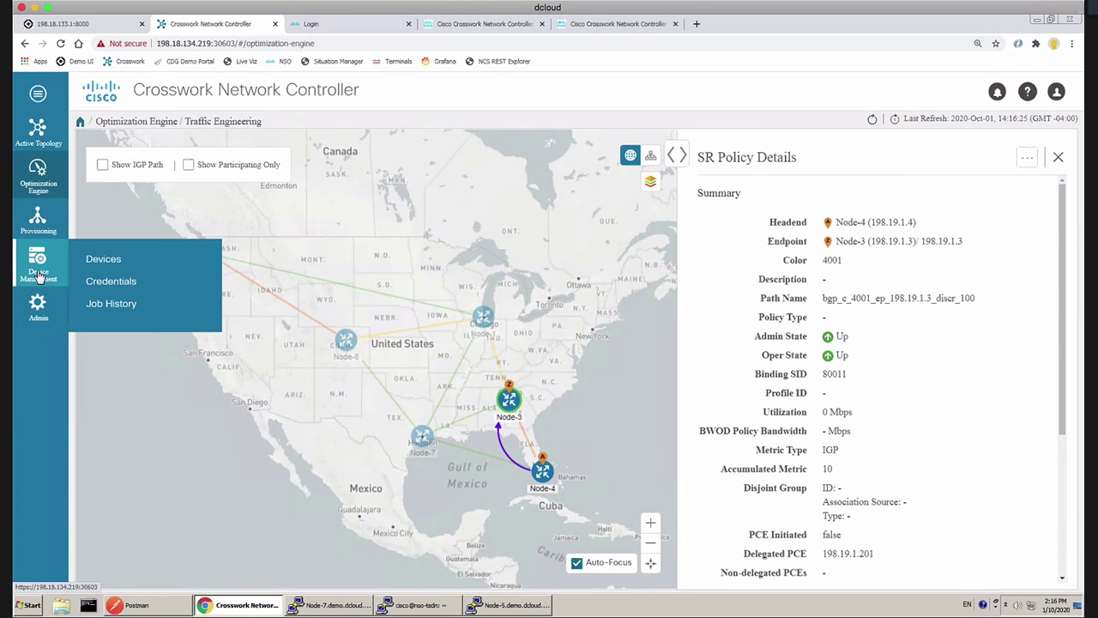
pyautogui.moveTo(45, 307)
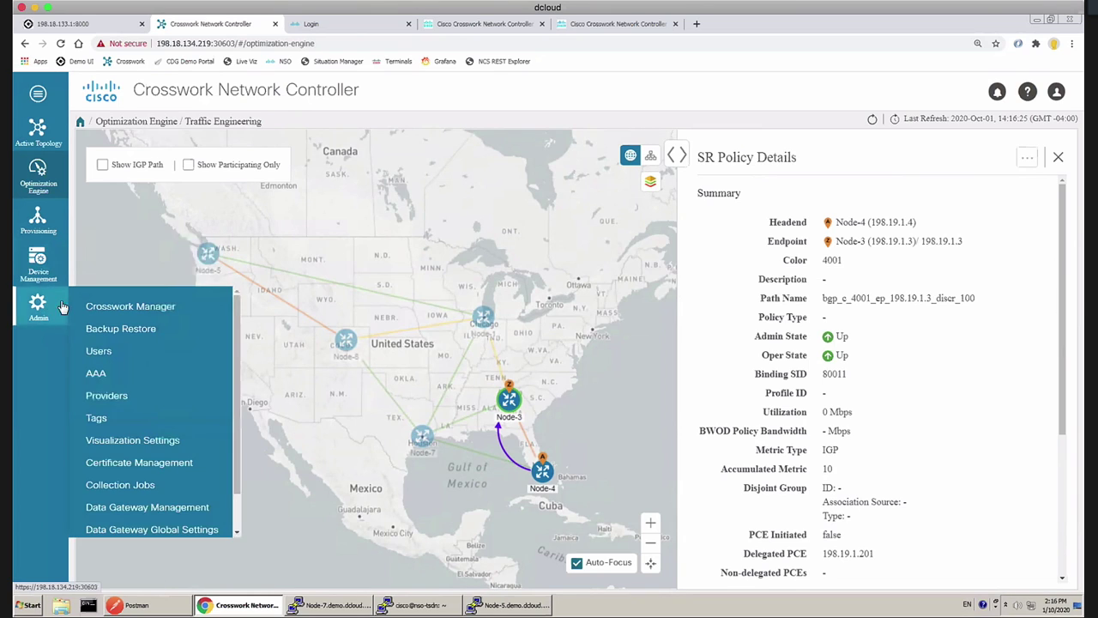
pyautogui.click(107, 396)
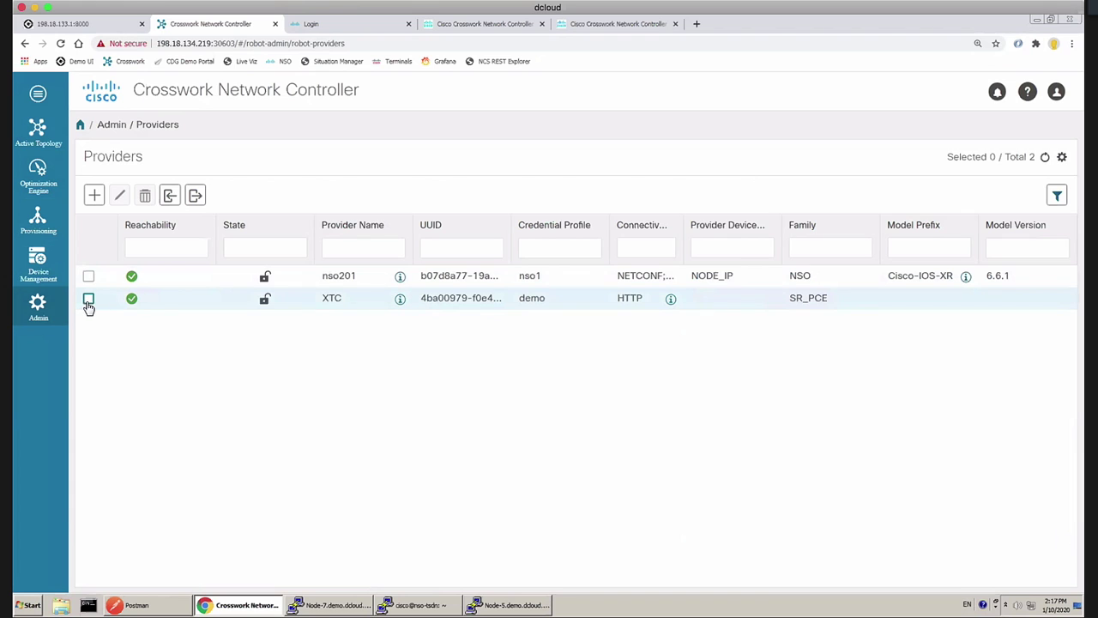
# Return to the Active Topology map and view the summary information of Node-1
pyautogui.moveTo(25, 139)
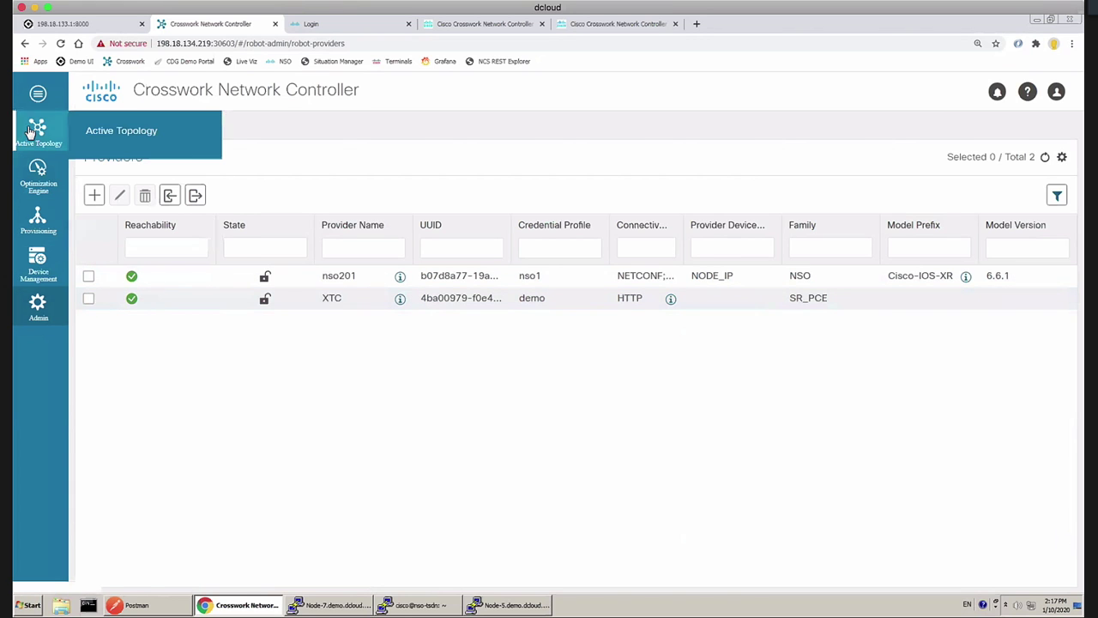
pyautogui.click(121, 140)
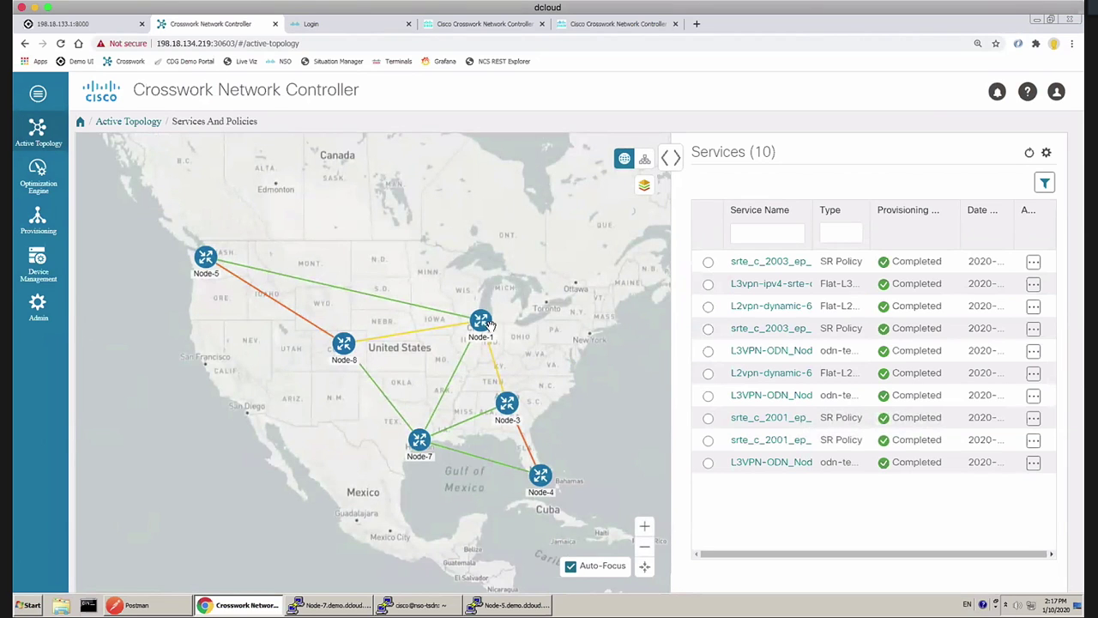
pyautogui.moveTo(486, 324)
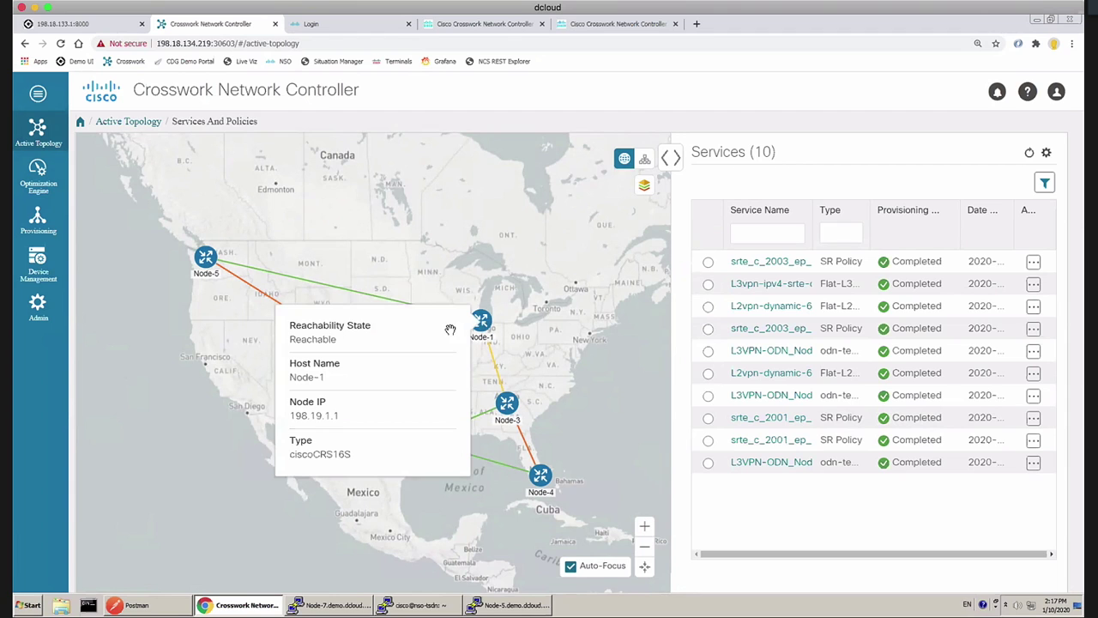
# Open Node-1 for editing from the managed devices list, examine its general and connectivity details, and cancel without saving
pyautogui.click(103, 260)
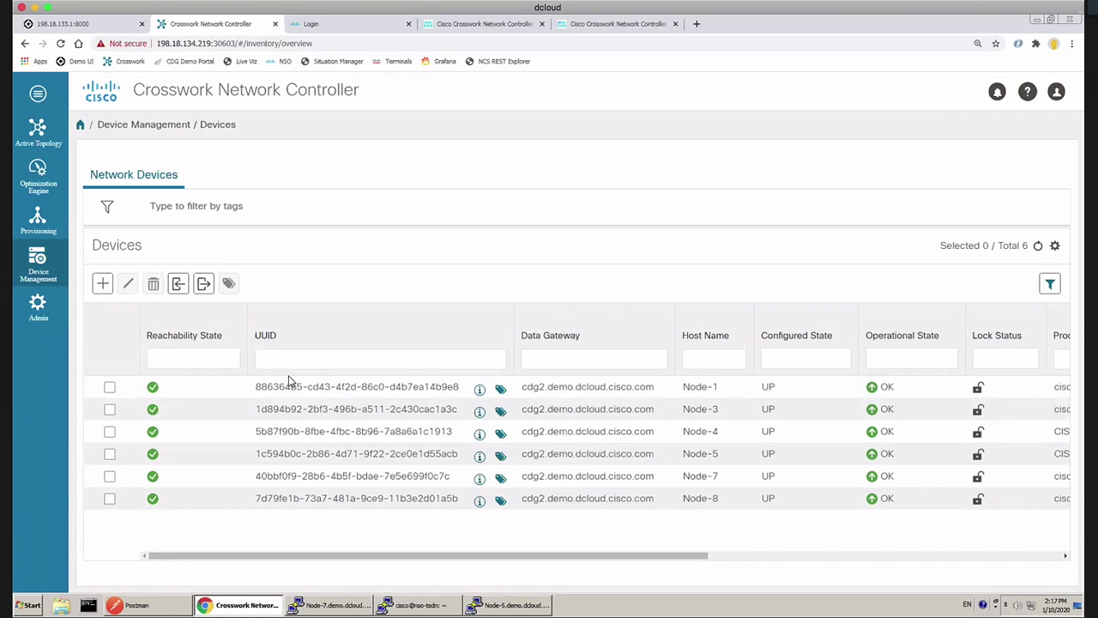
pyautogui.click(110, 389)
pyautogui.click(128, 287)
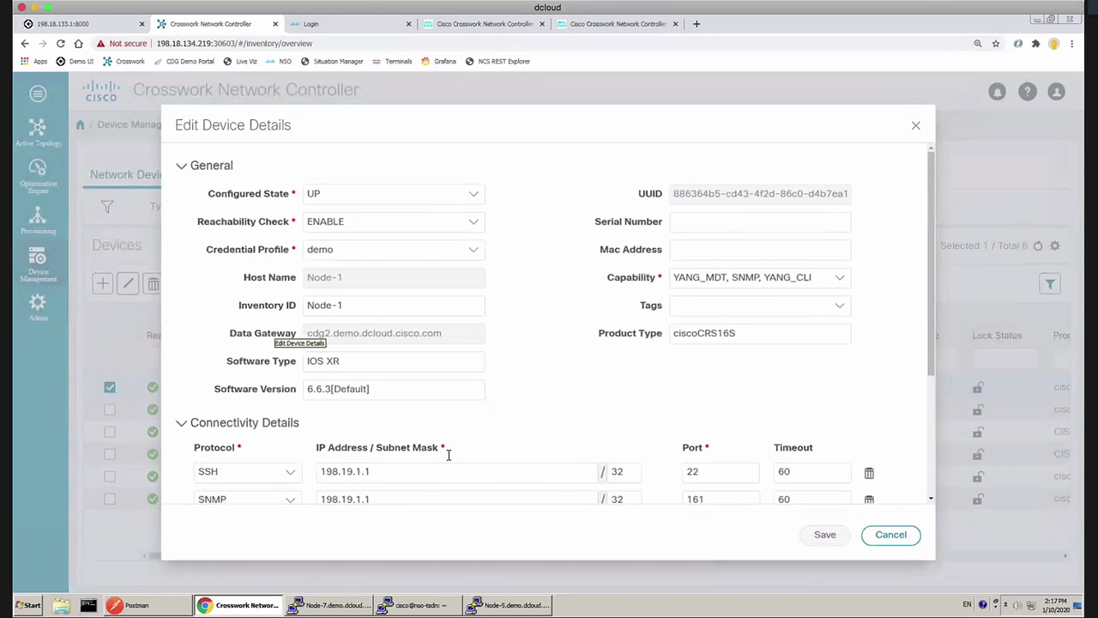
pyautogui.click(450, 453)
pyautogui.scroll(-3, 467, 445)
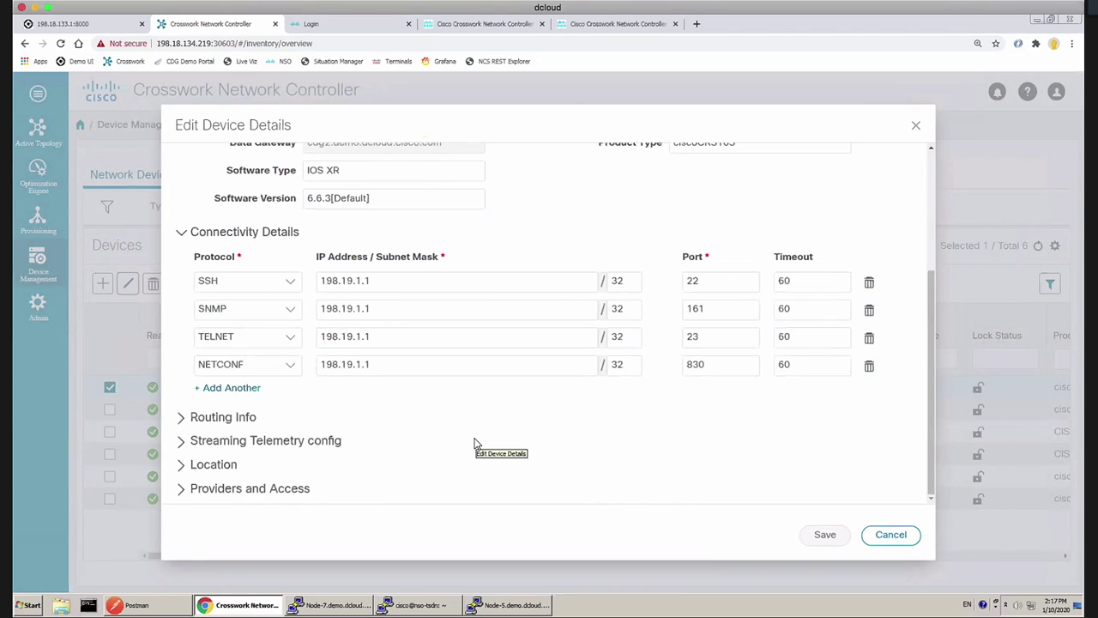
pyautogui.click(886, 536)
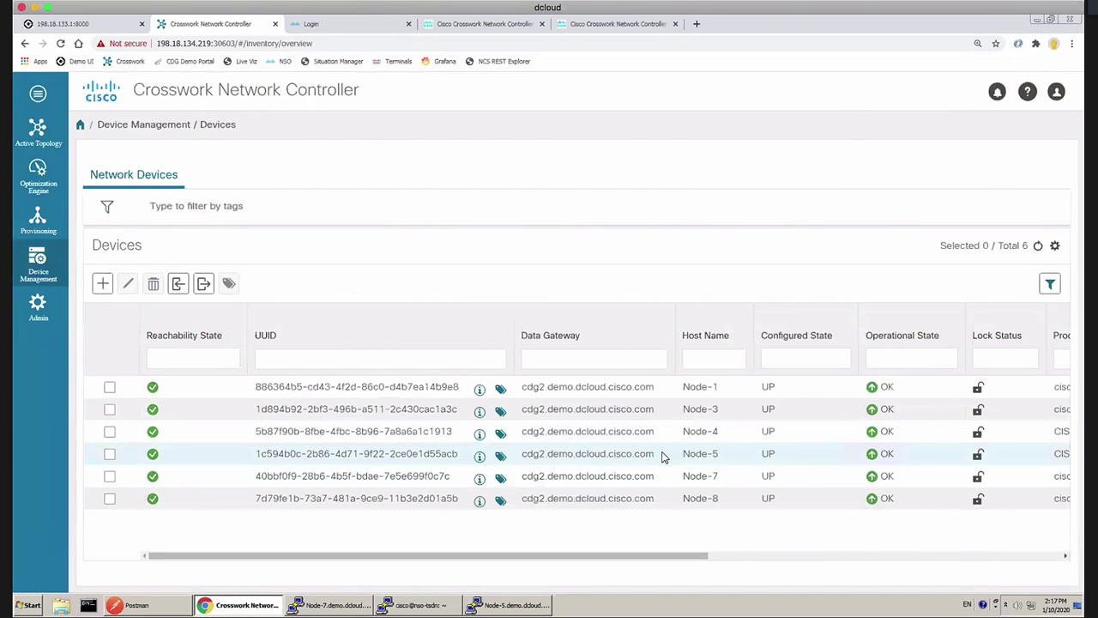
# Open Data Gateway Management, view the enrollment form for a new data gateway, and cancel it
pyautogui.moveTo(41, 309)
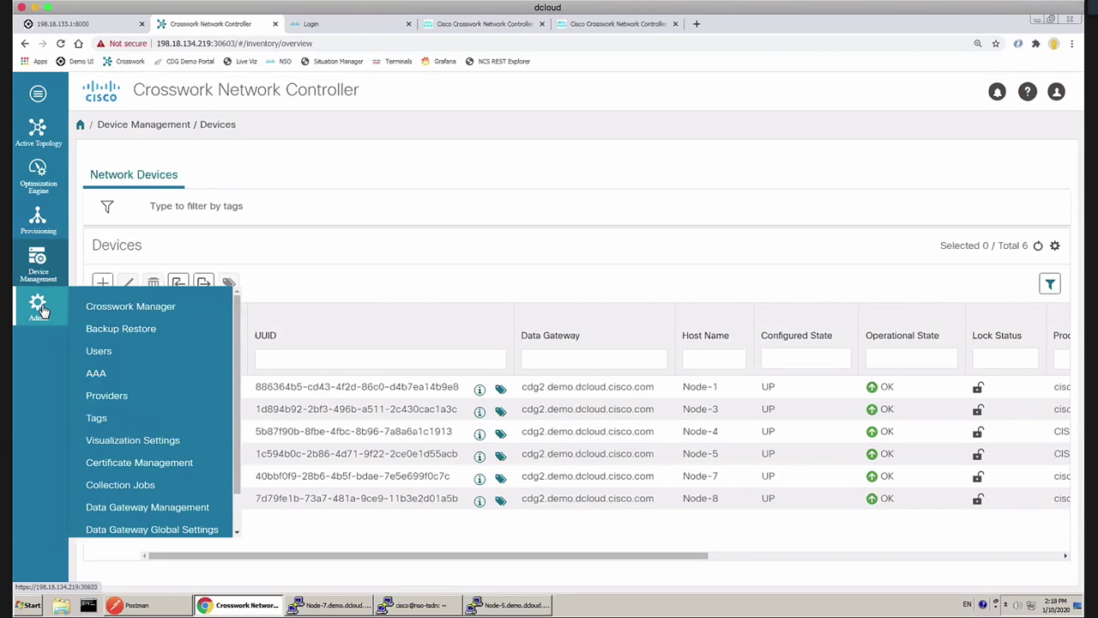
pyautogui.click(184, 513)
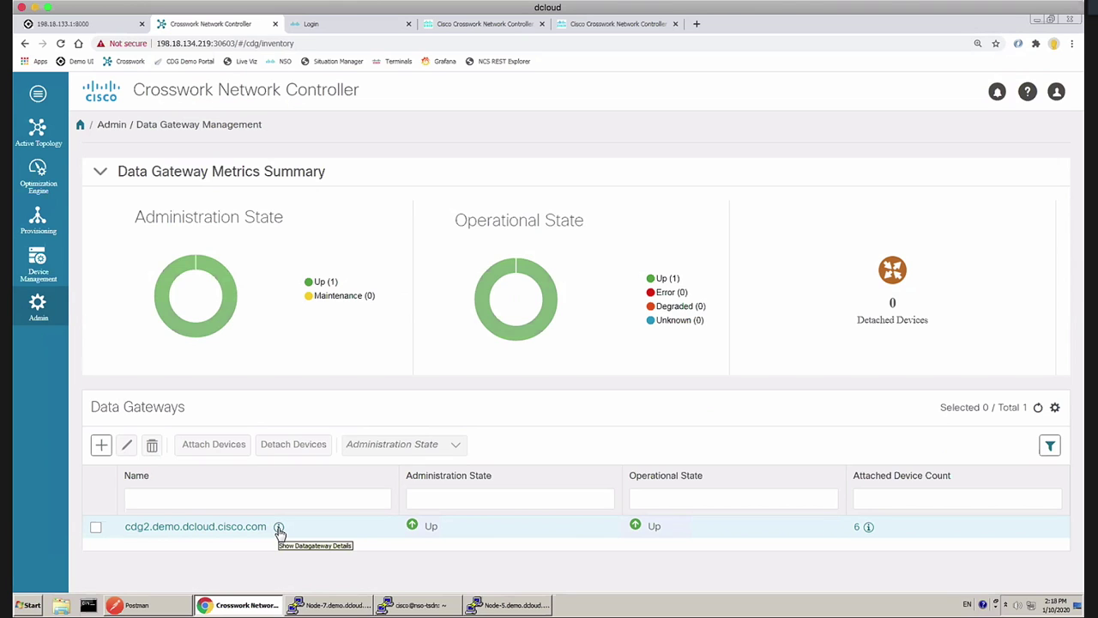
pyautogui.click(103, 446)
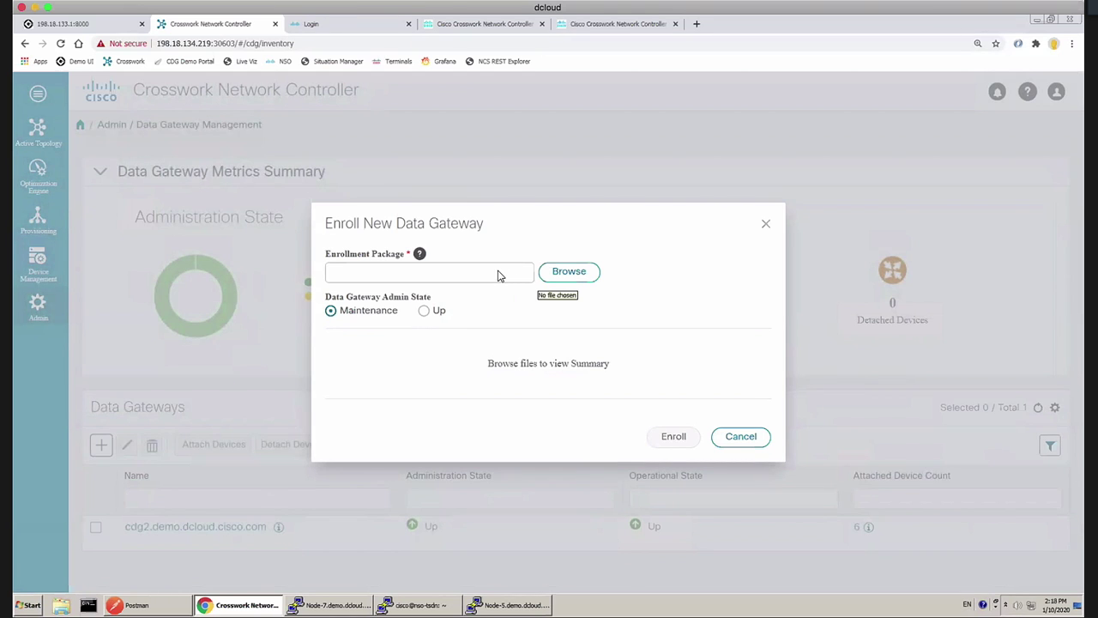
pyautogui.click(740, 438)
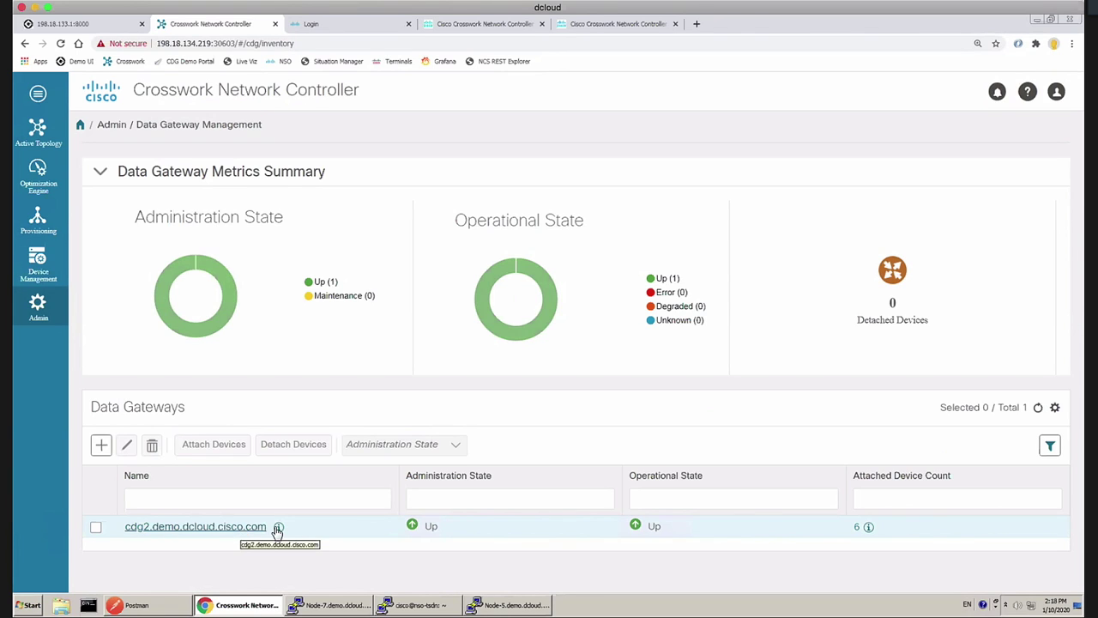
# Select the data gateway cdg2.demo.dcloud.cisco.com, view its attached devices with their tags and operational states, and close the list
pyautogui.click(96, 529)
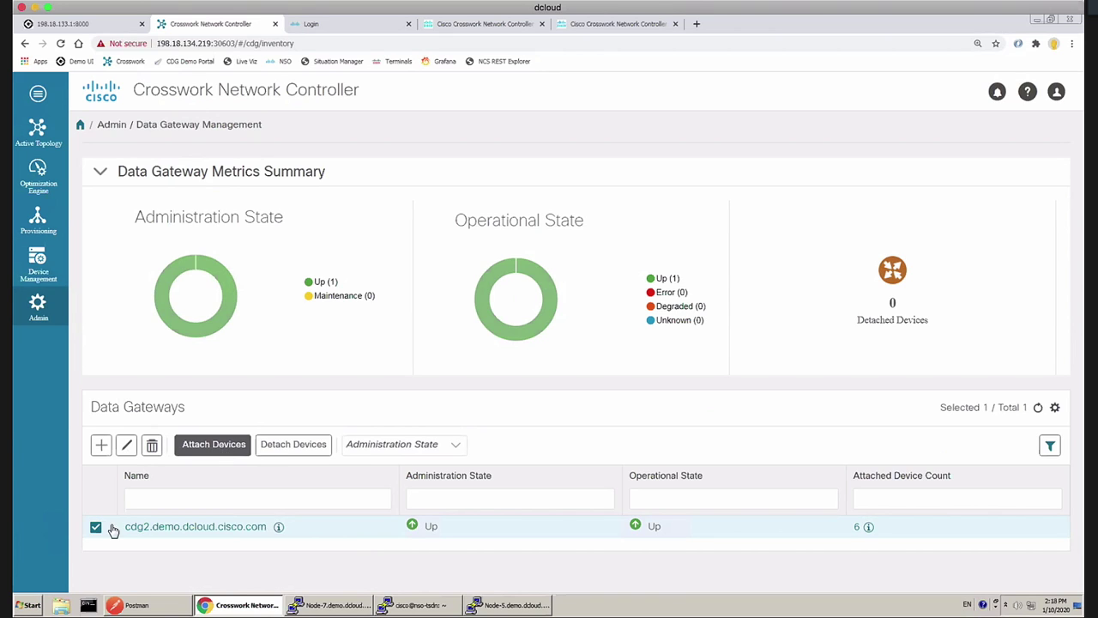
pyautogui.click(202, 448)
pyautogui.click(869, 528)
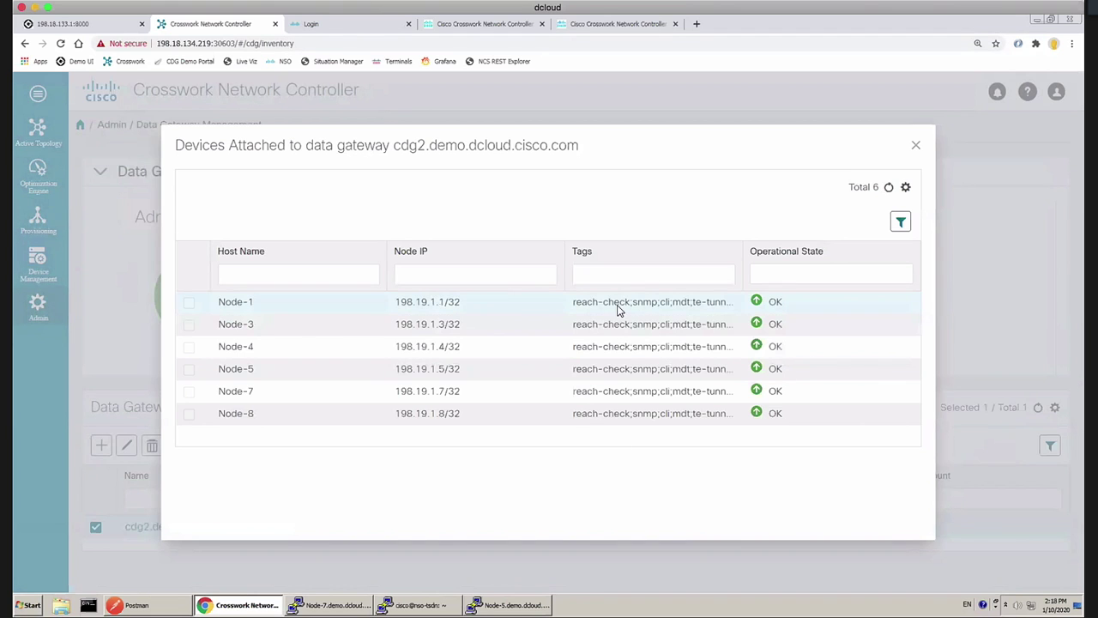
pyautogui.click(915, 145)
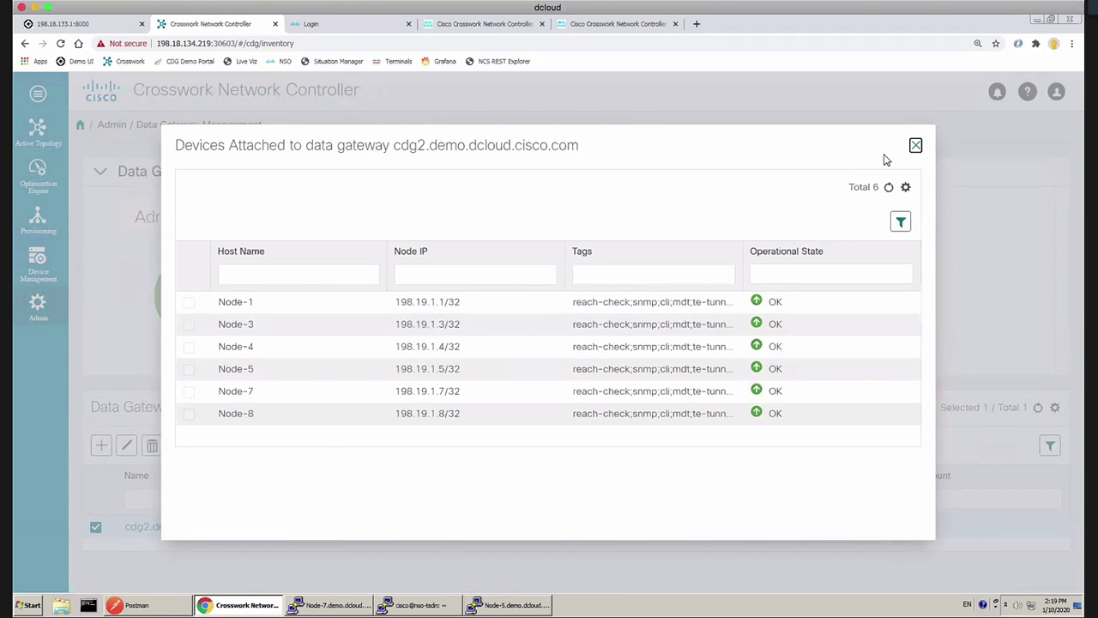
# Open the collection jobs and examine the details of the cw.toposvc.snmp, cw.toposvc.snmptraps and showclock CLI collector jobs
pyautogui.moveTo(38, 305)
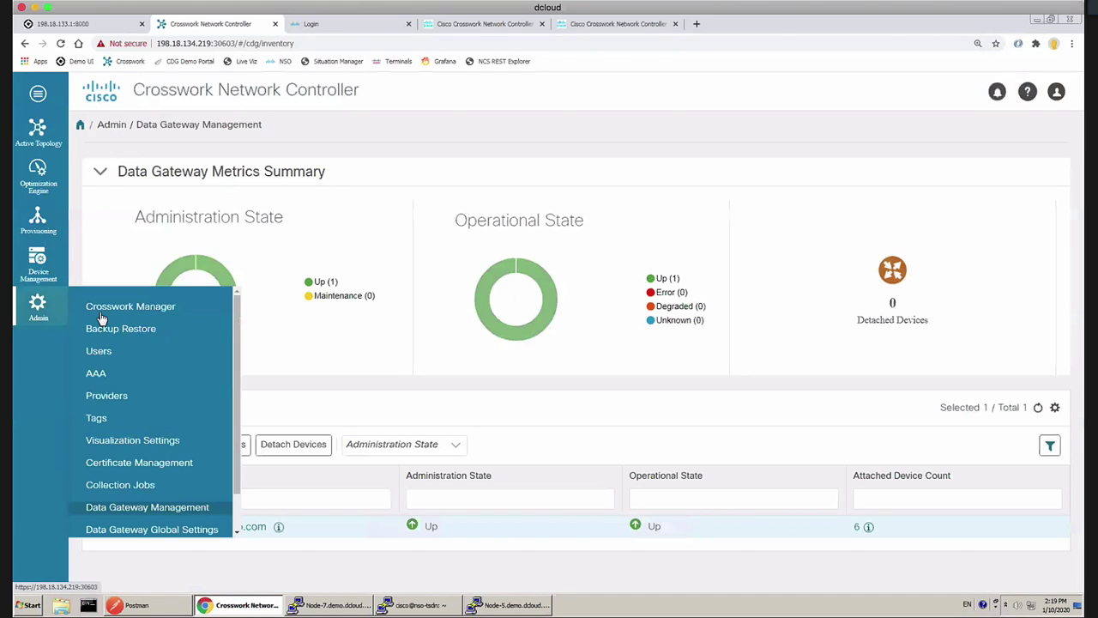
pyautogui.click(121, 485)
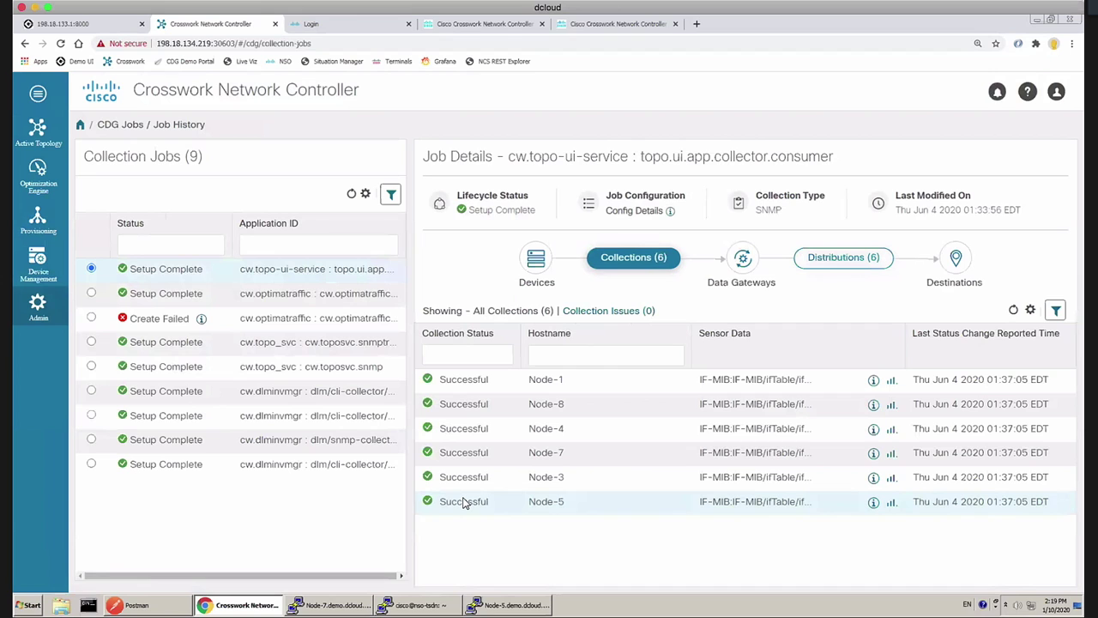
pyautogui.click(268, 372)
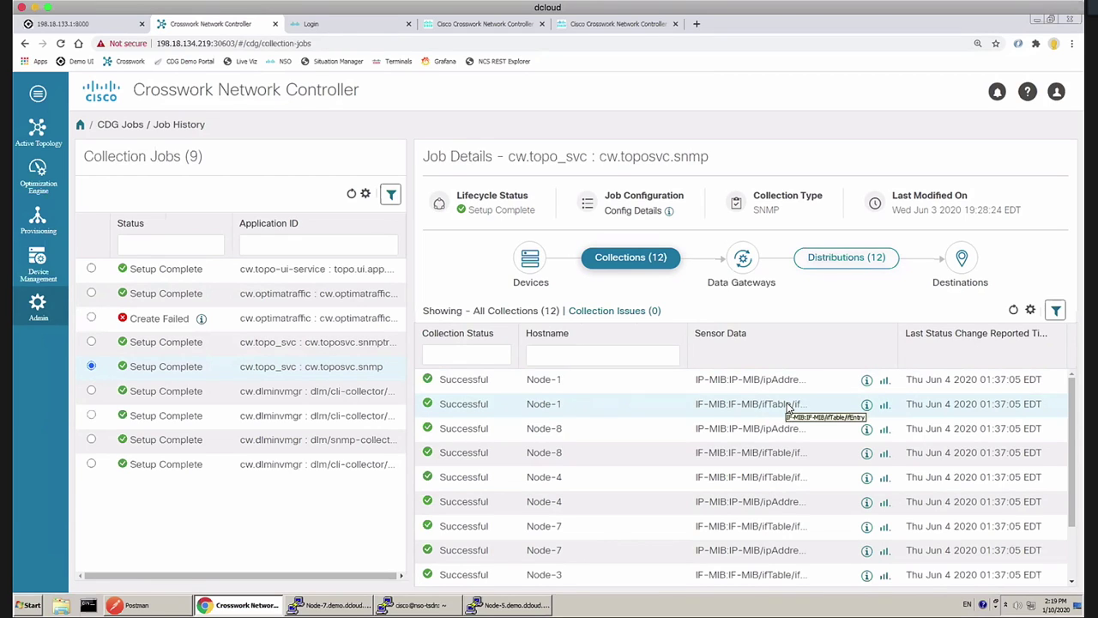
pyautogui.click(358, 343)
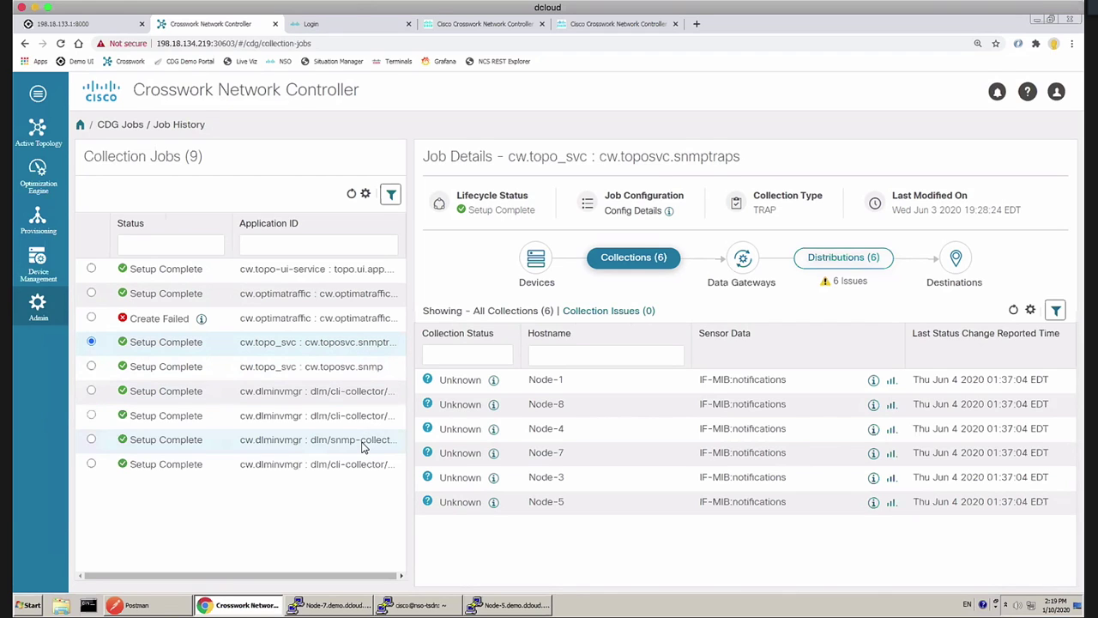
pyautogui.click(359, 393)
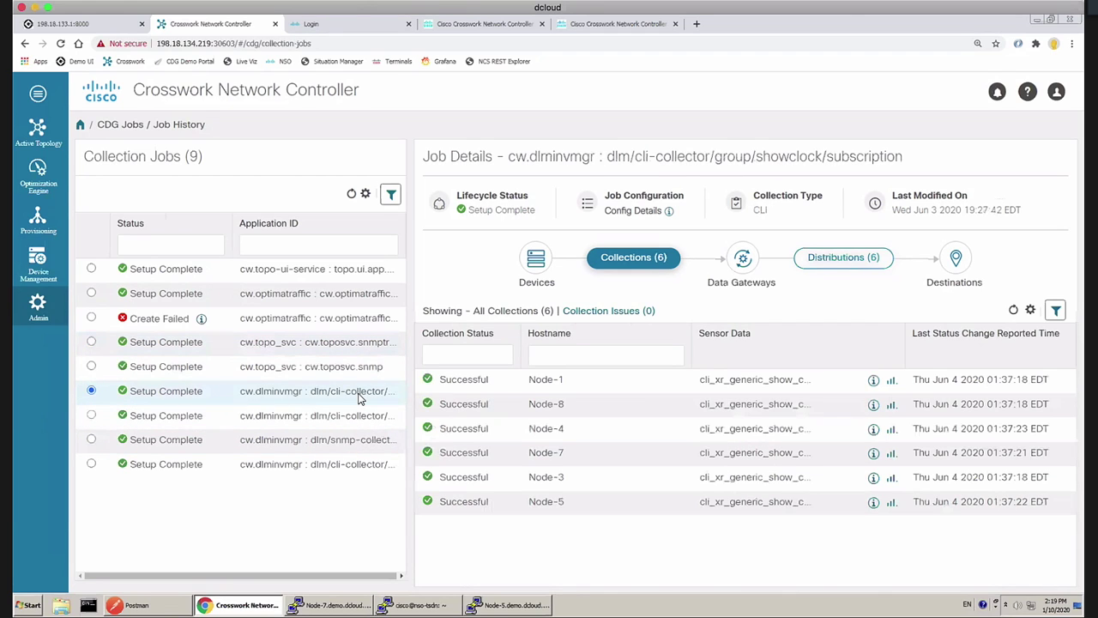